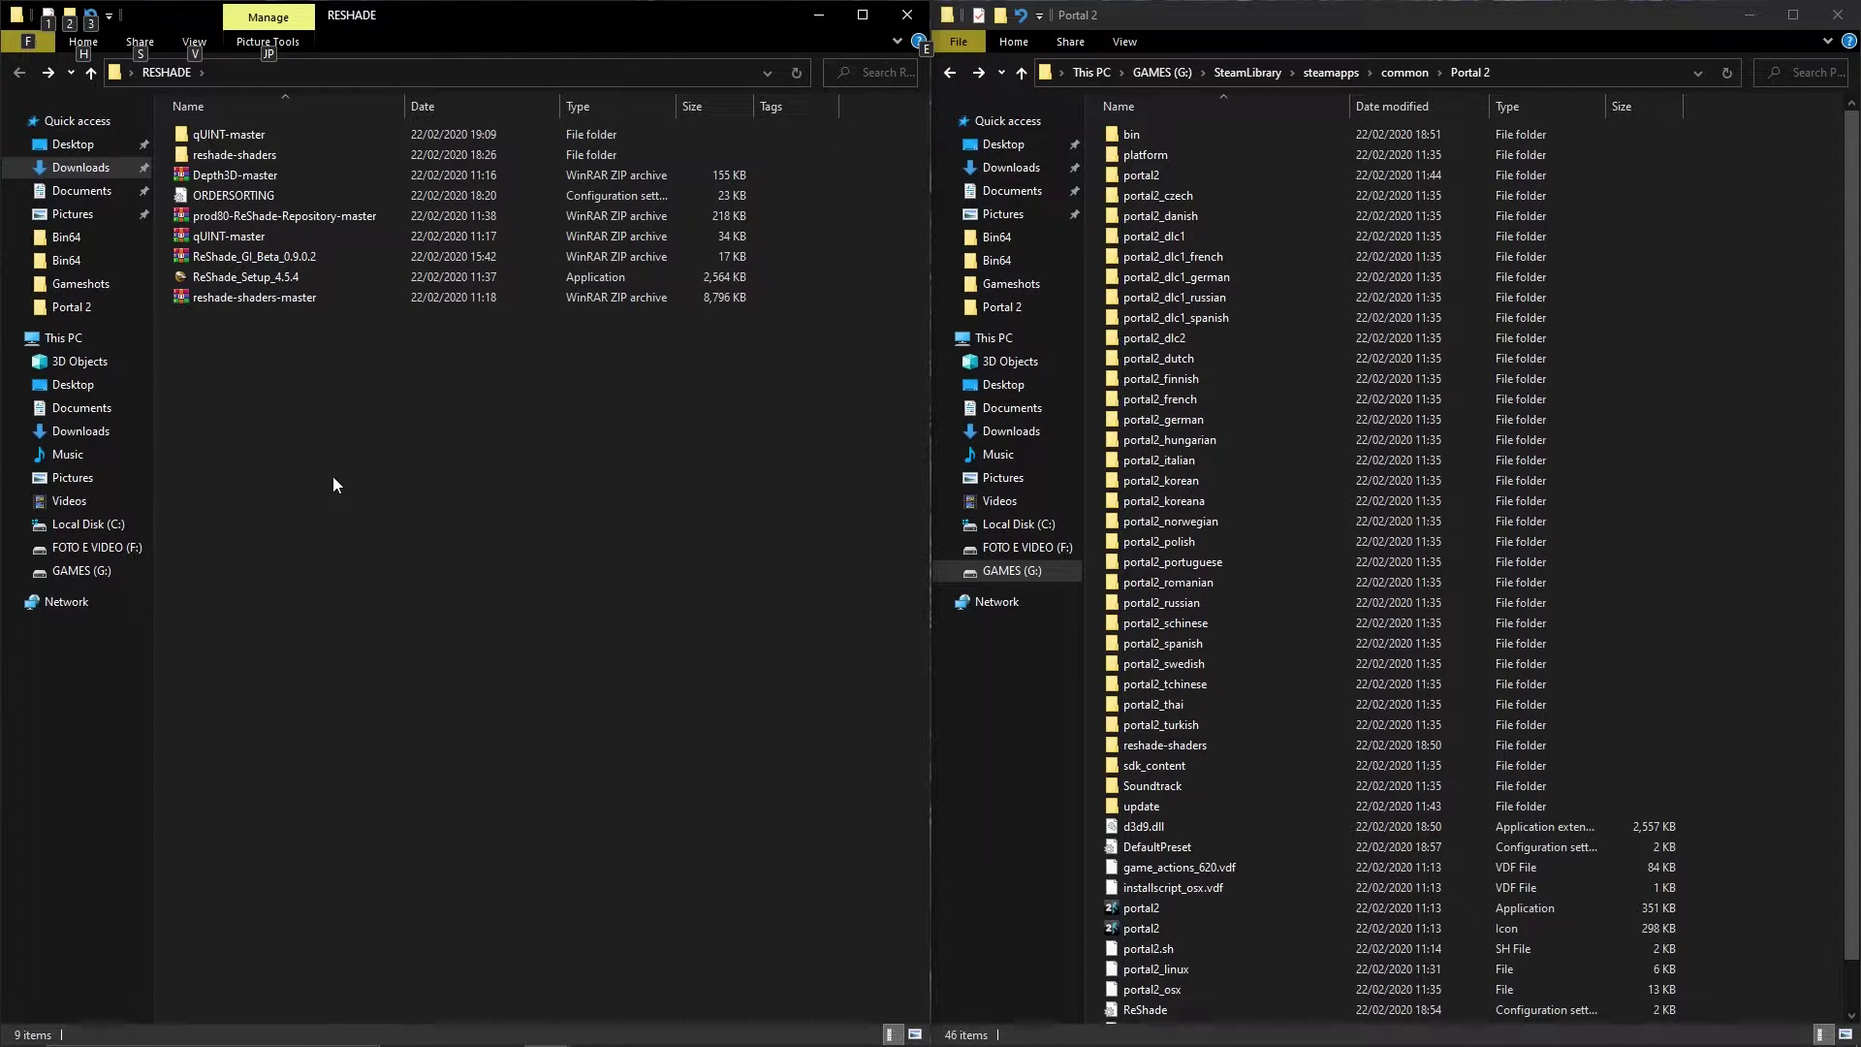
# Locate the qUINT_ssr.fx shader inside qUINT-master's Shaders folder
pyautogui.click(81, 169)
pyautogui.scroll(-3, 452, 683)
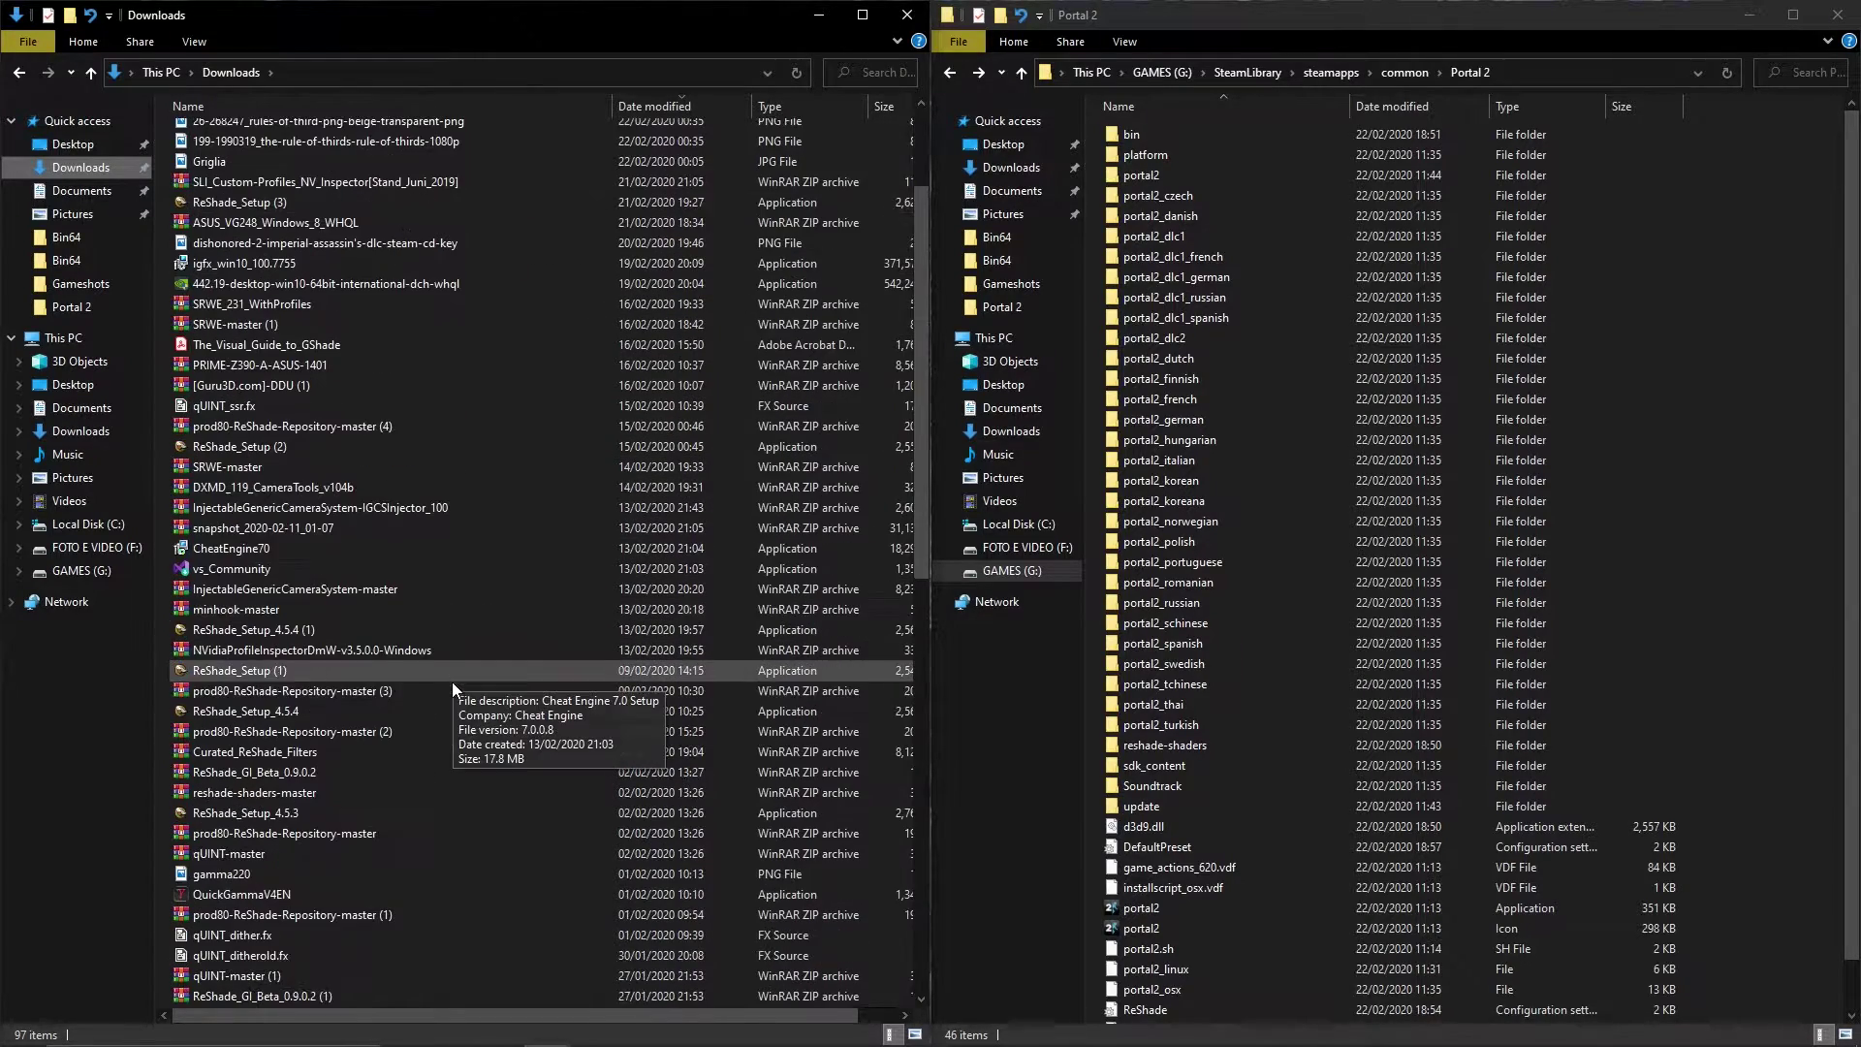
pyautogui.scroll(5, 445, 684)
pyautogui.hotkey('alt', 'Left')
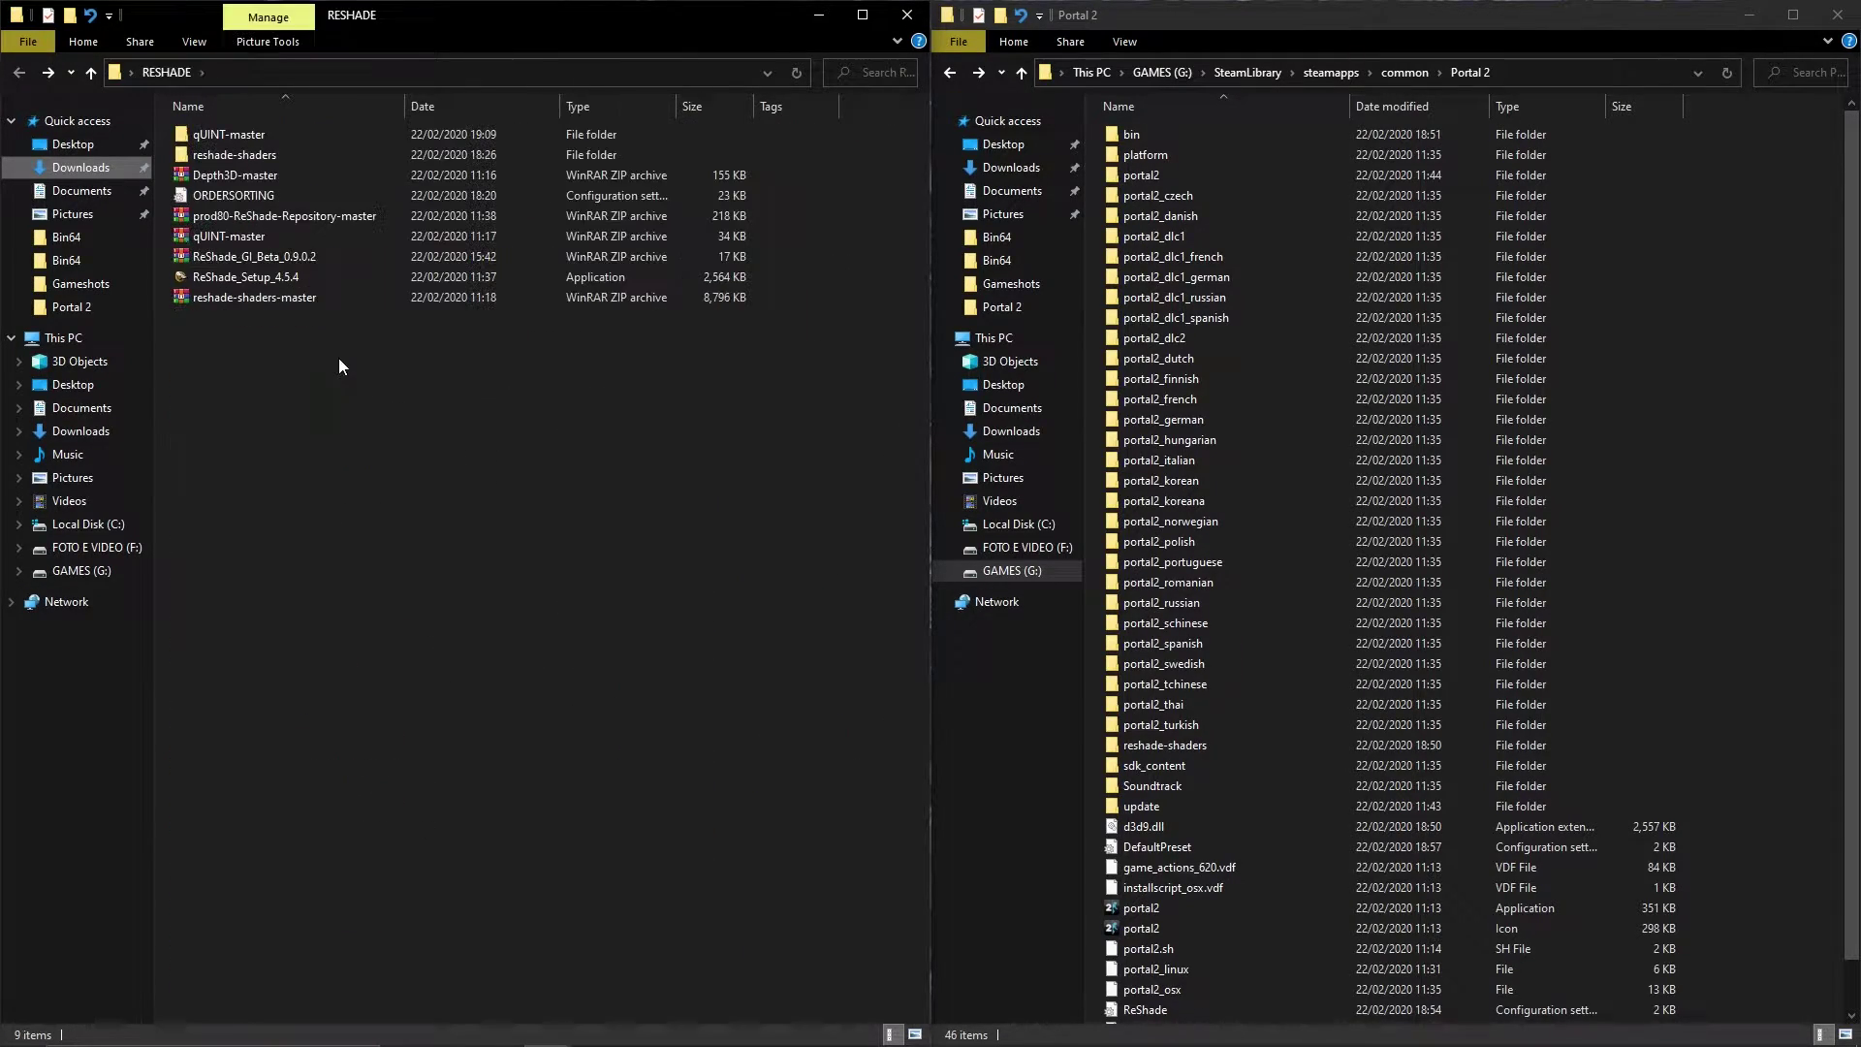
pyautogui.doubleClick(276, 136)
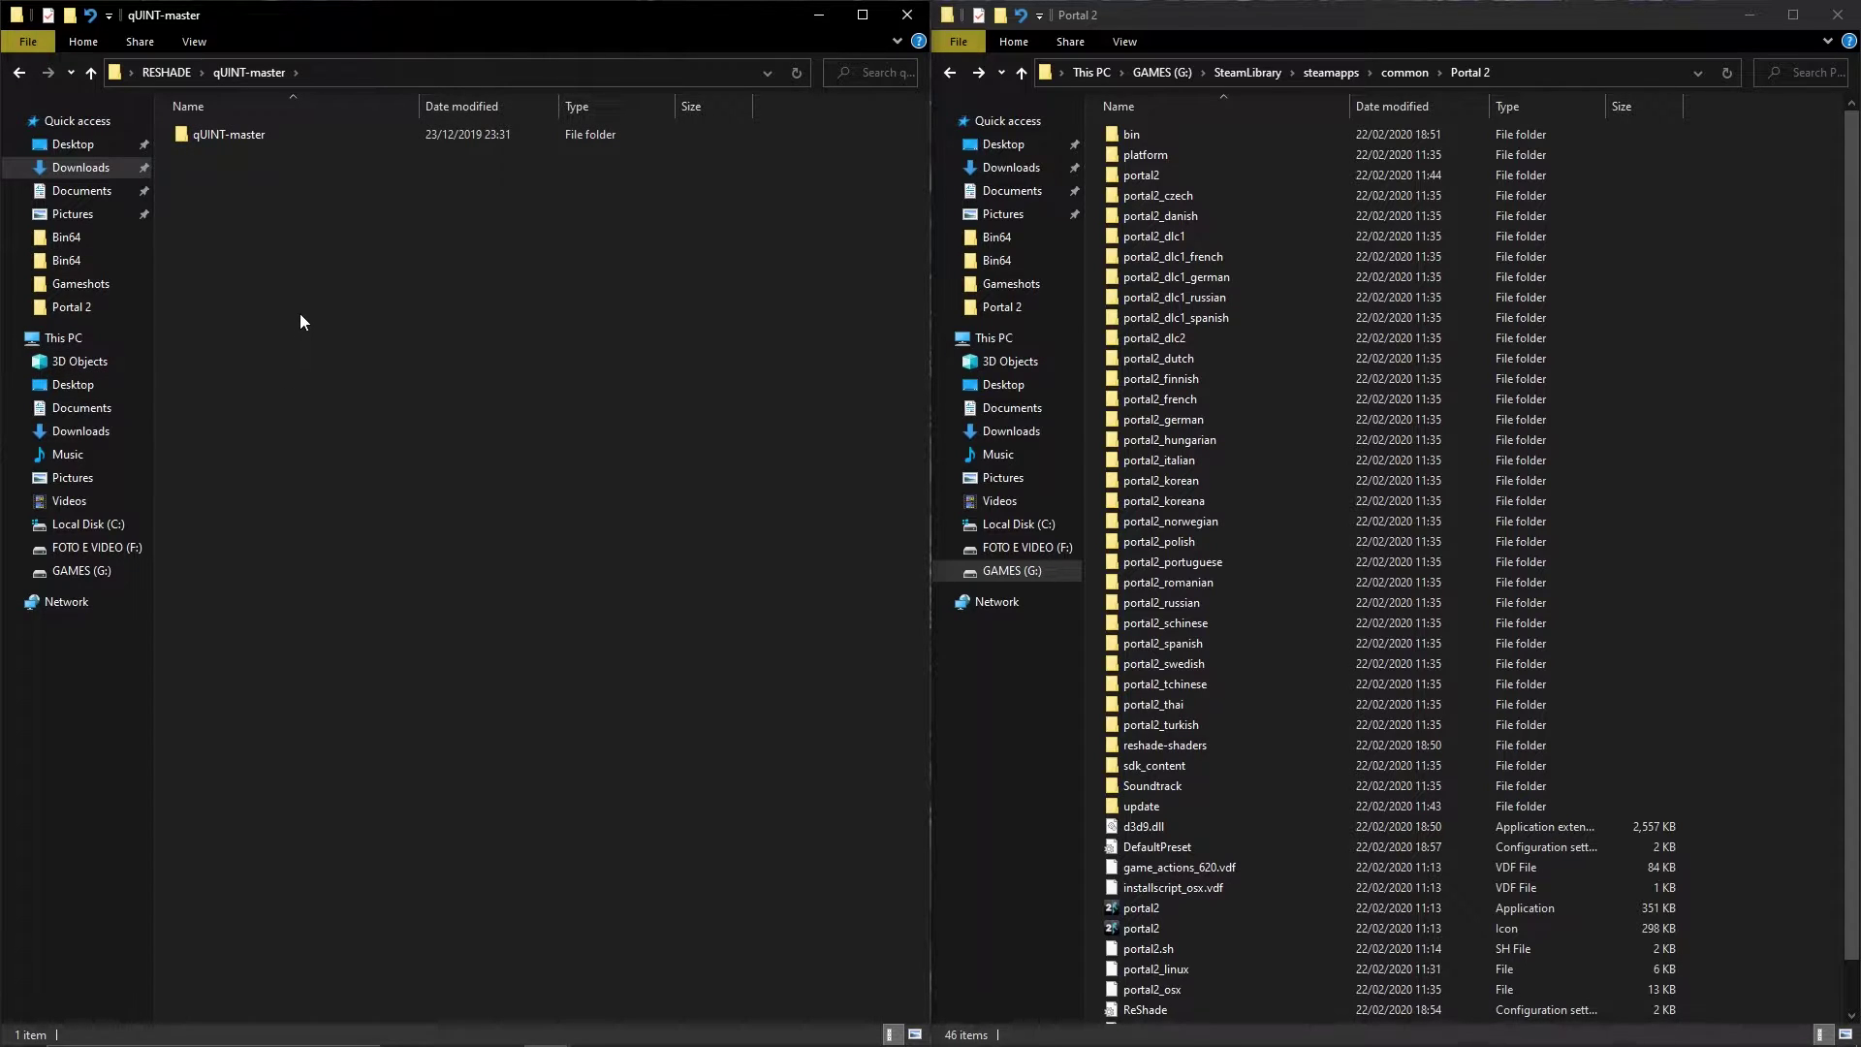
pyautogui.doubleClick(260, 133)
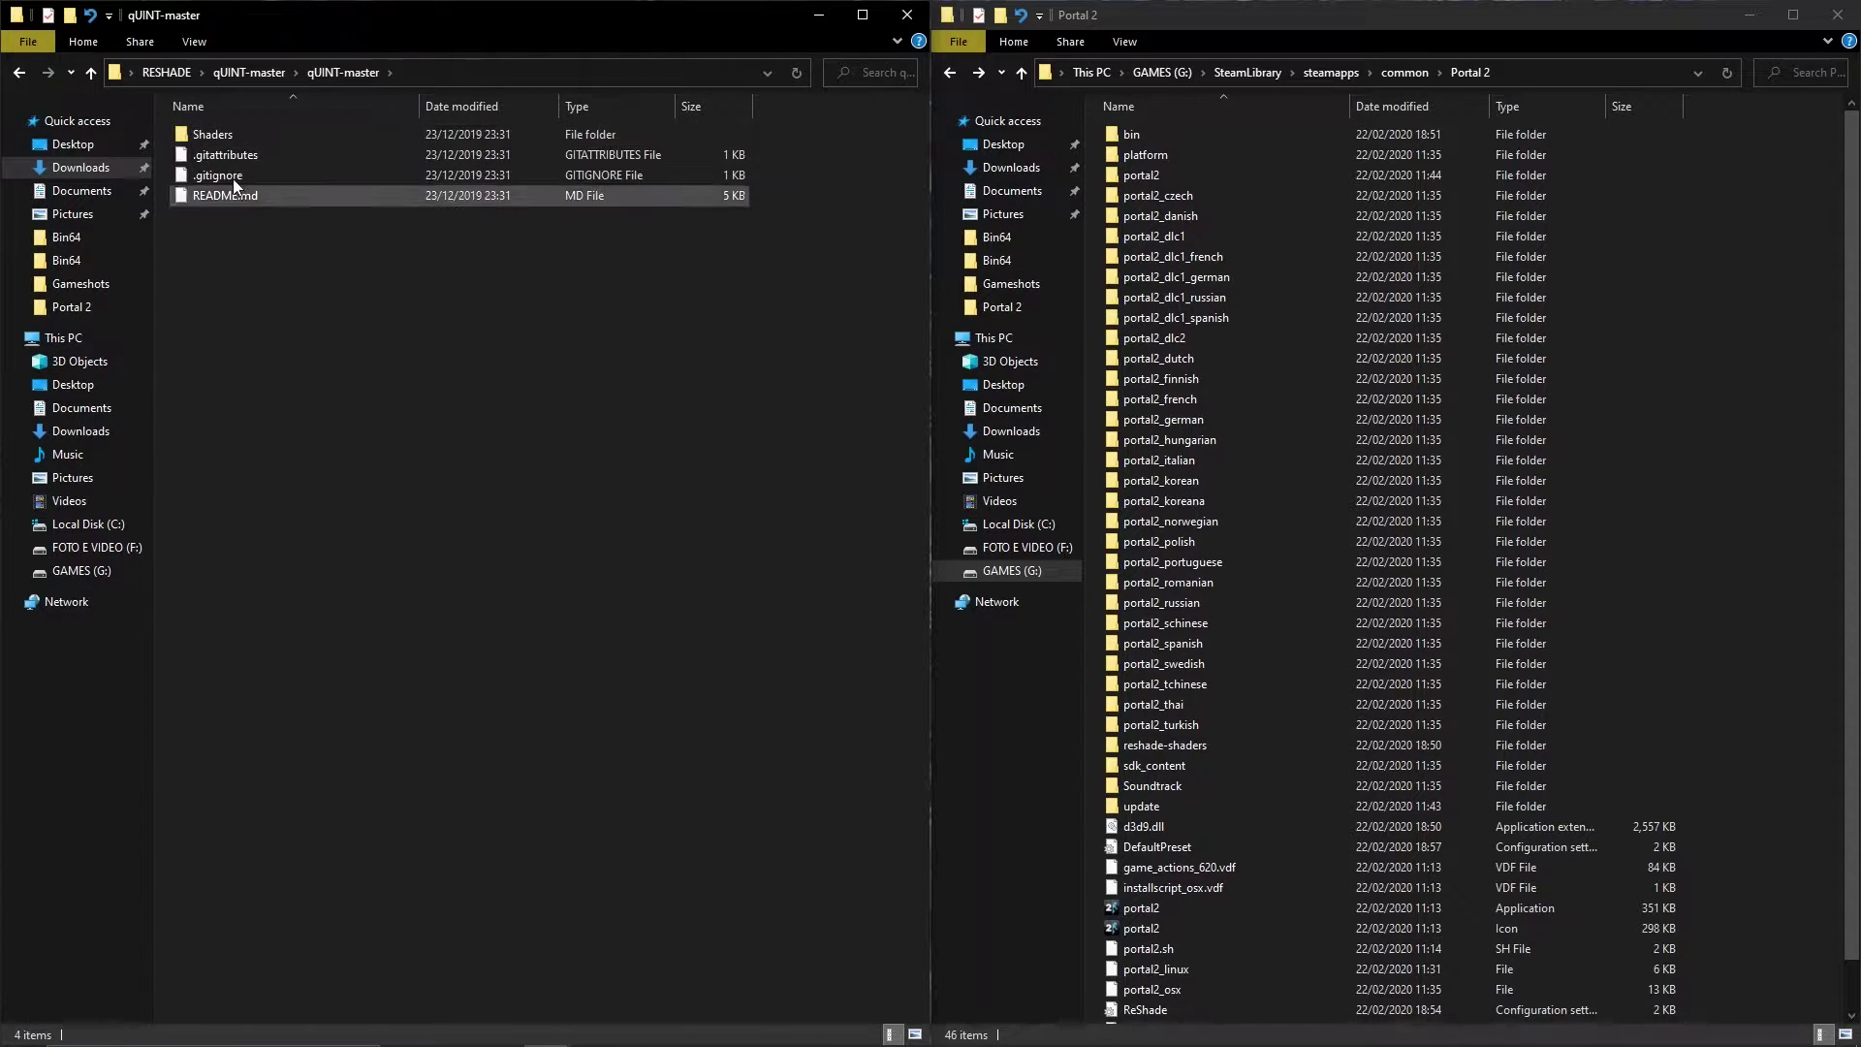
pyautogui.doubleClick(232, 135)
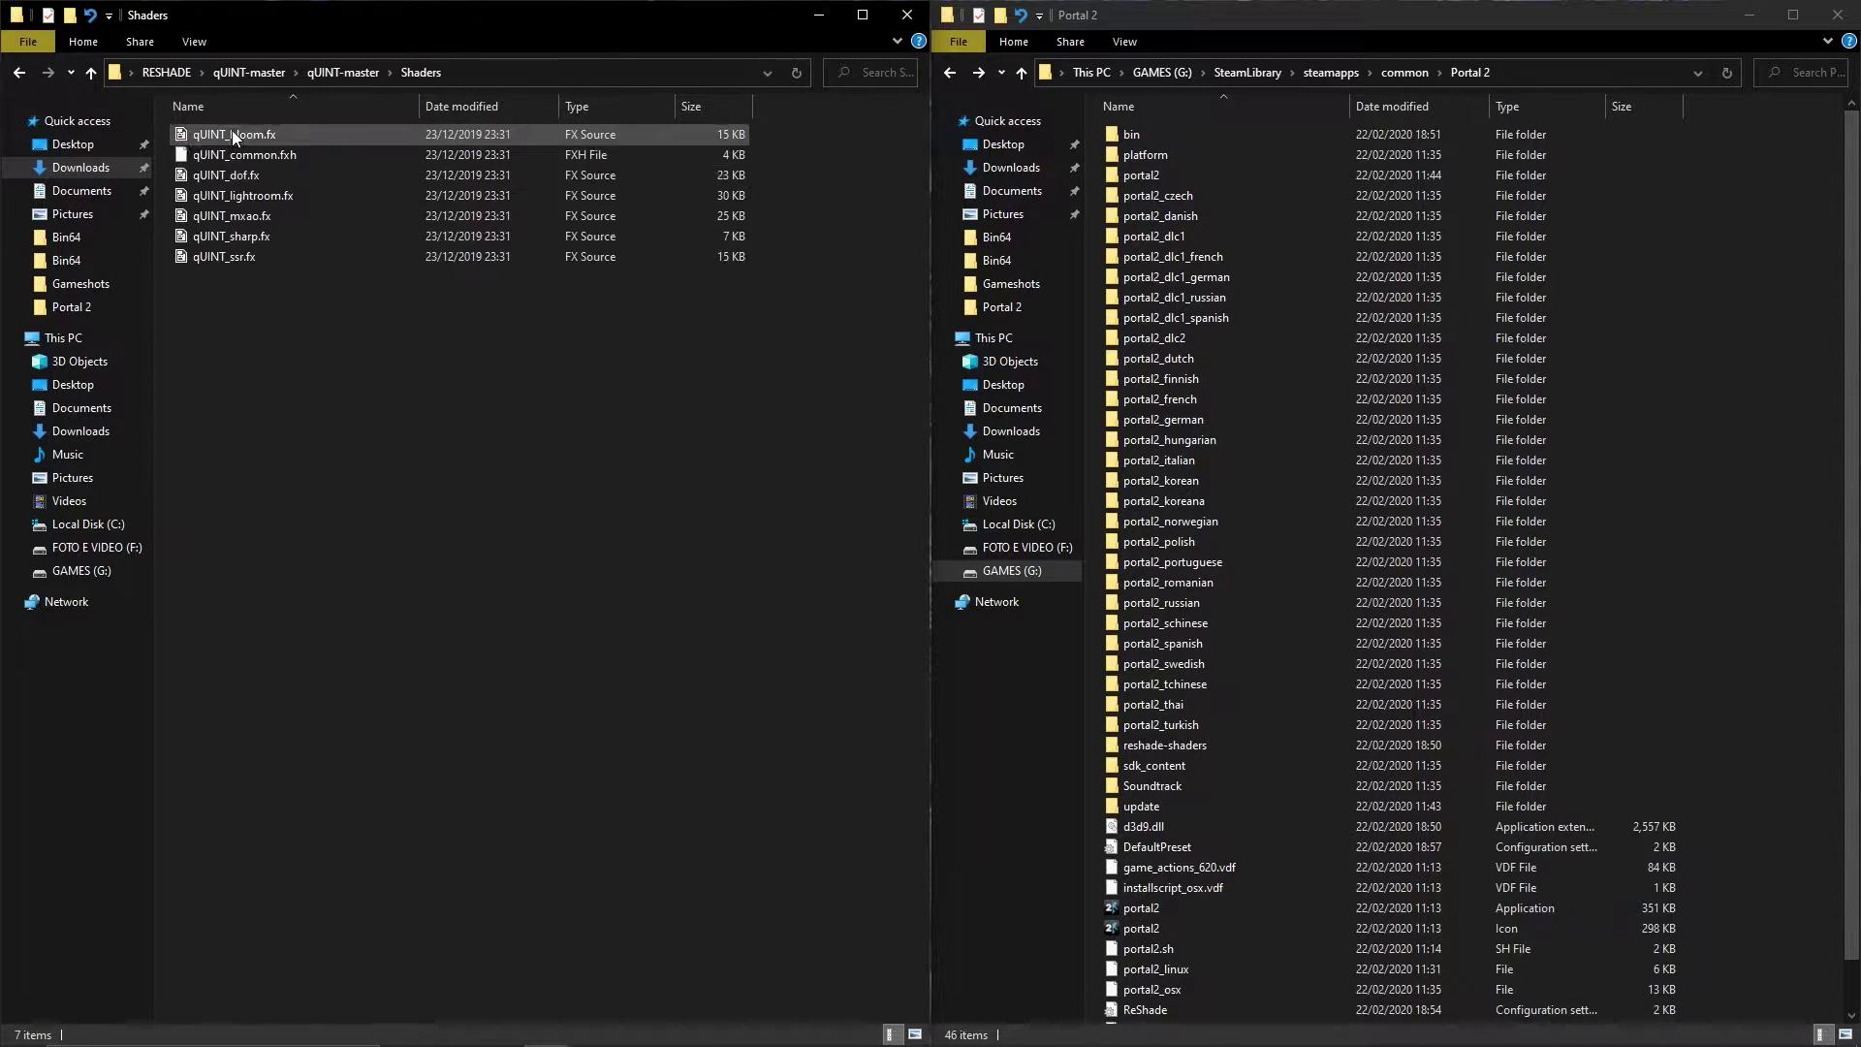
pyautogui.click(240, 257)
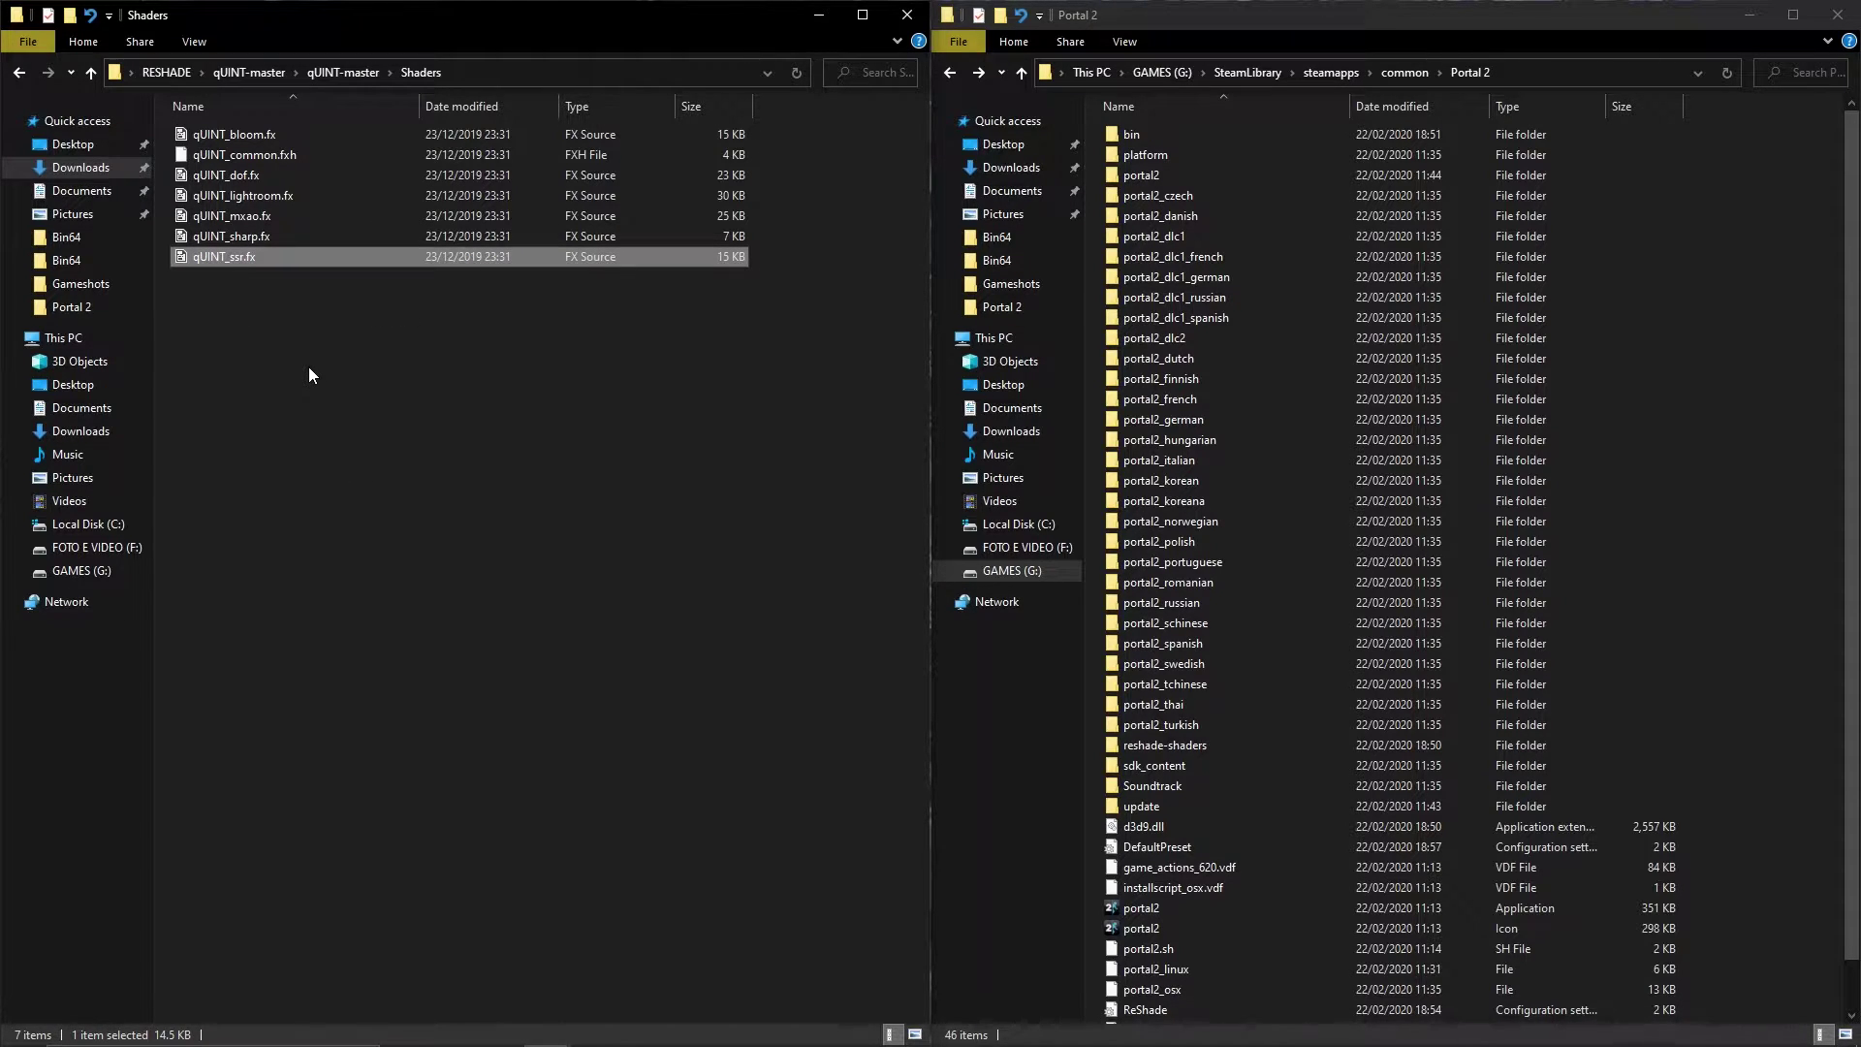
# Copy the Shaders folder from the inner qUINT-master folder
pyautogui.hotkey('alt', 'Up')
pyautogui.hotkey('alt', 'Up')
pyautogui.hotkey('alt', 'Up')
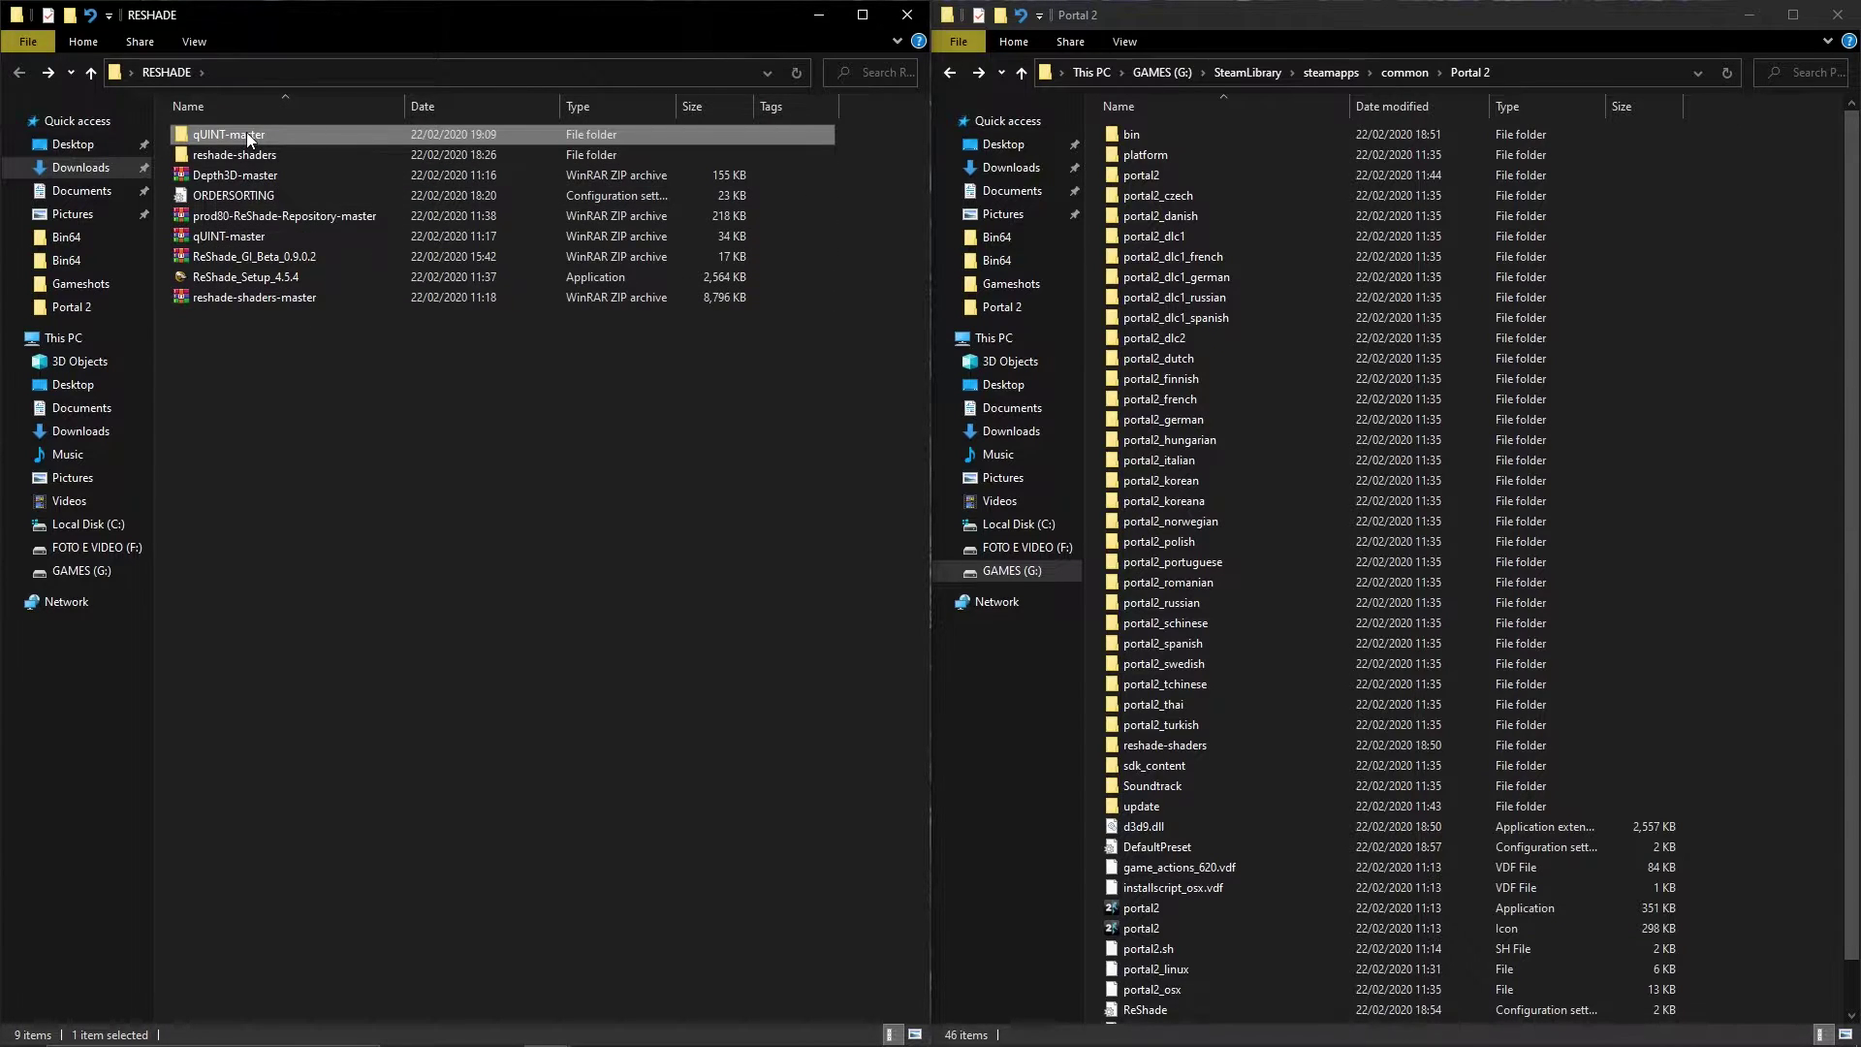
pyautogui.doubleClick(246, 134)
pyautogui.doubleClick(232, 134)
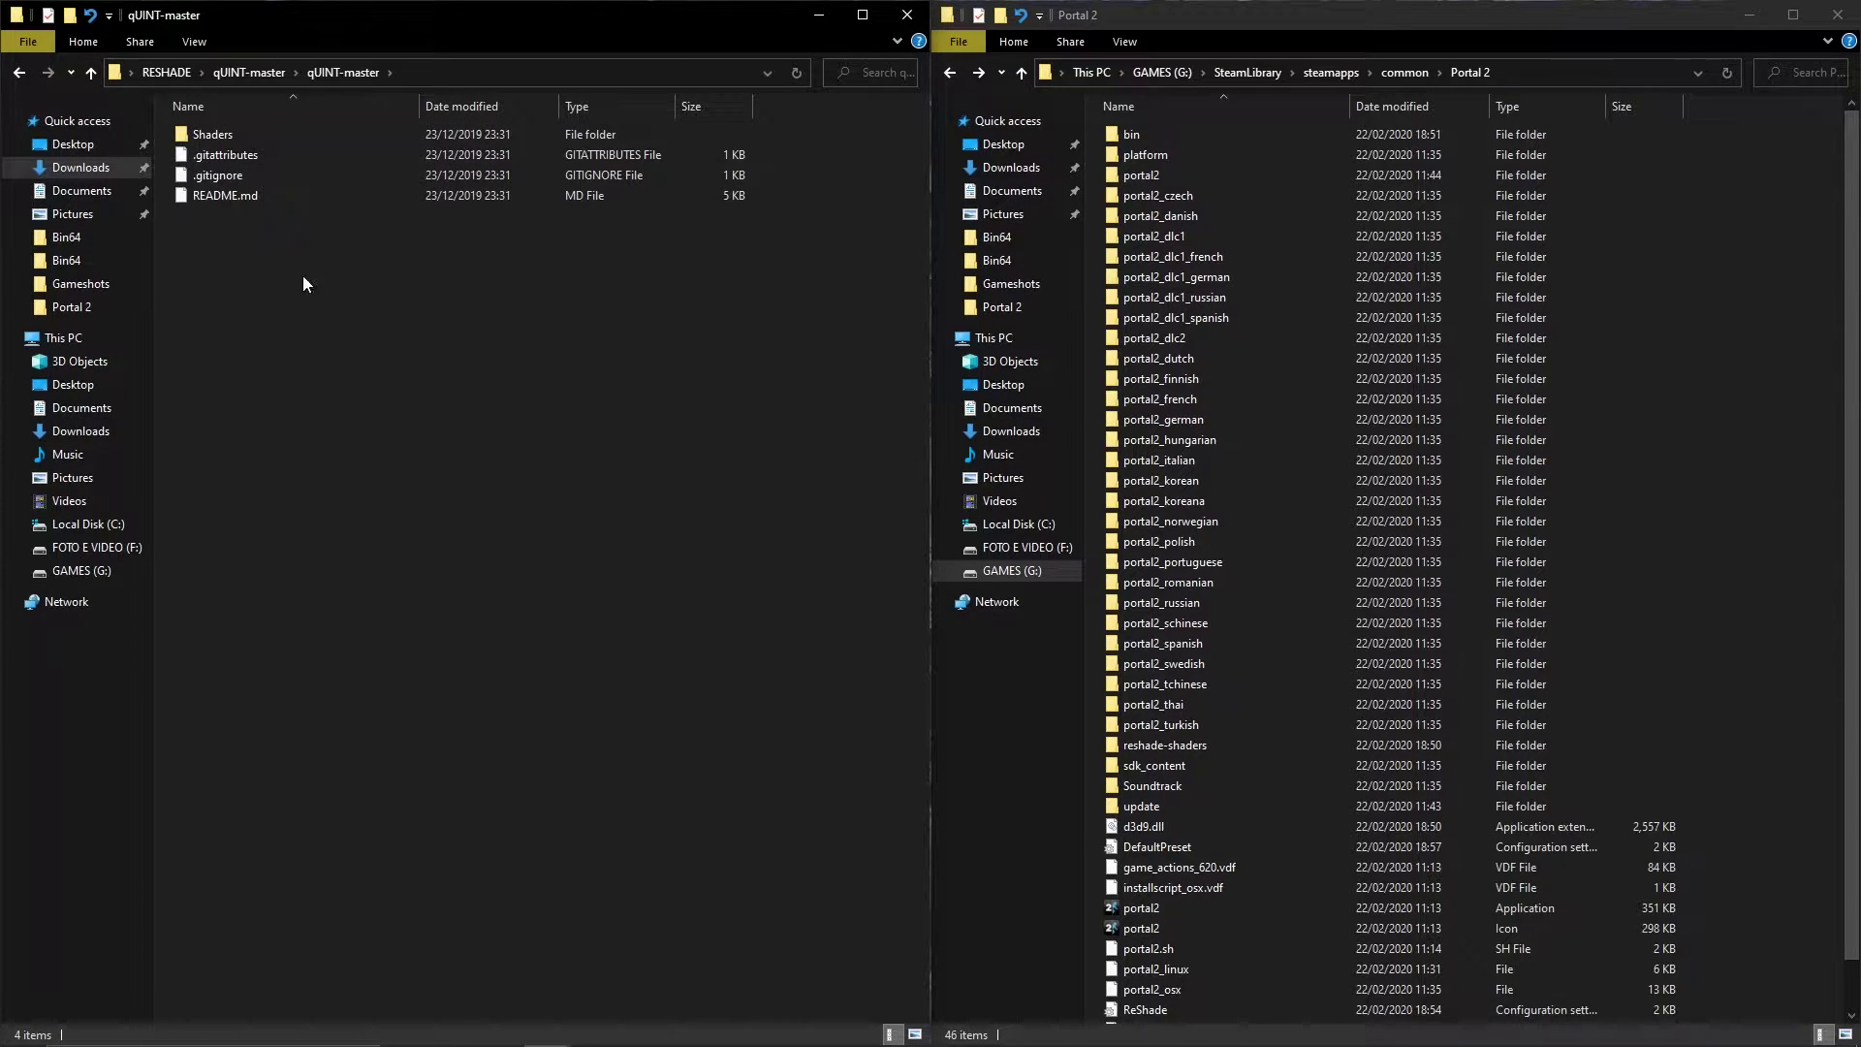
pyautogui.click(227, 133)
pyautogui.rightClick(226, 135)
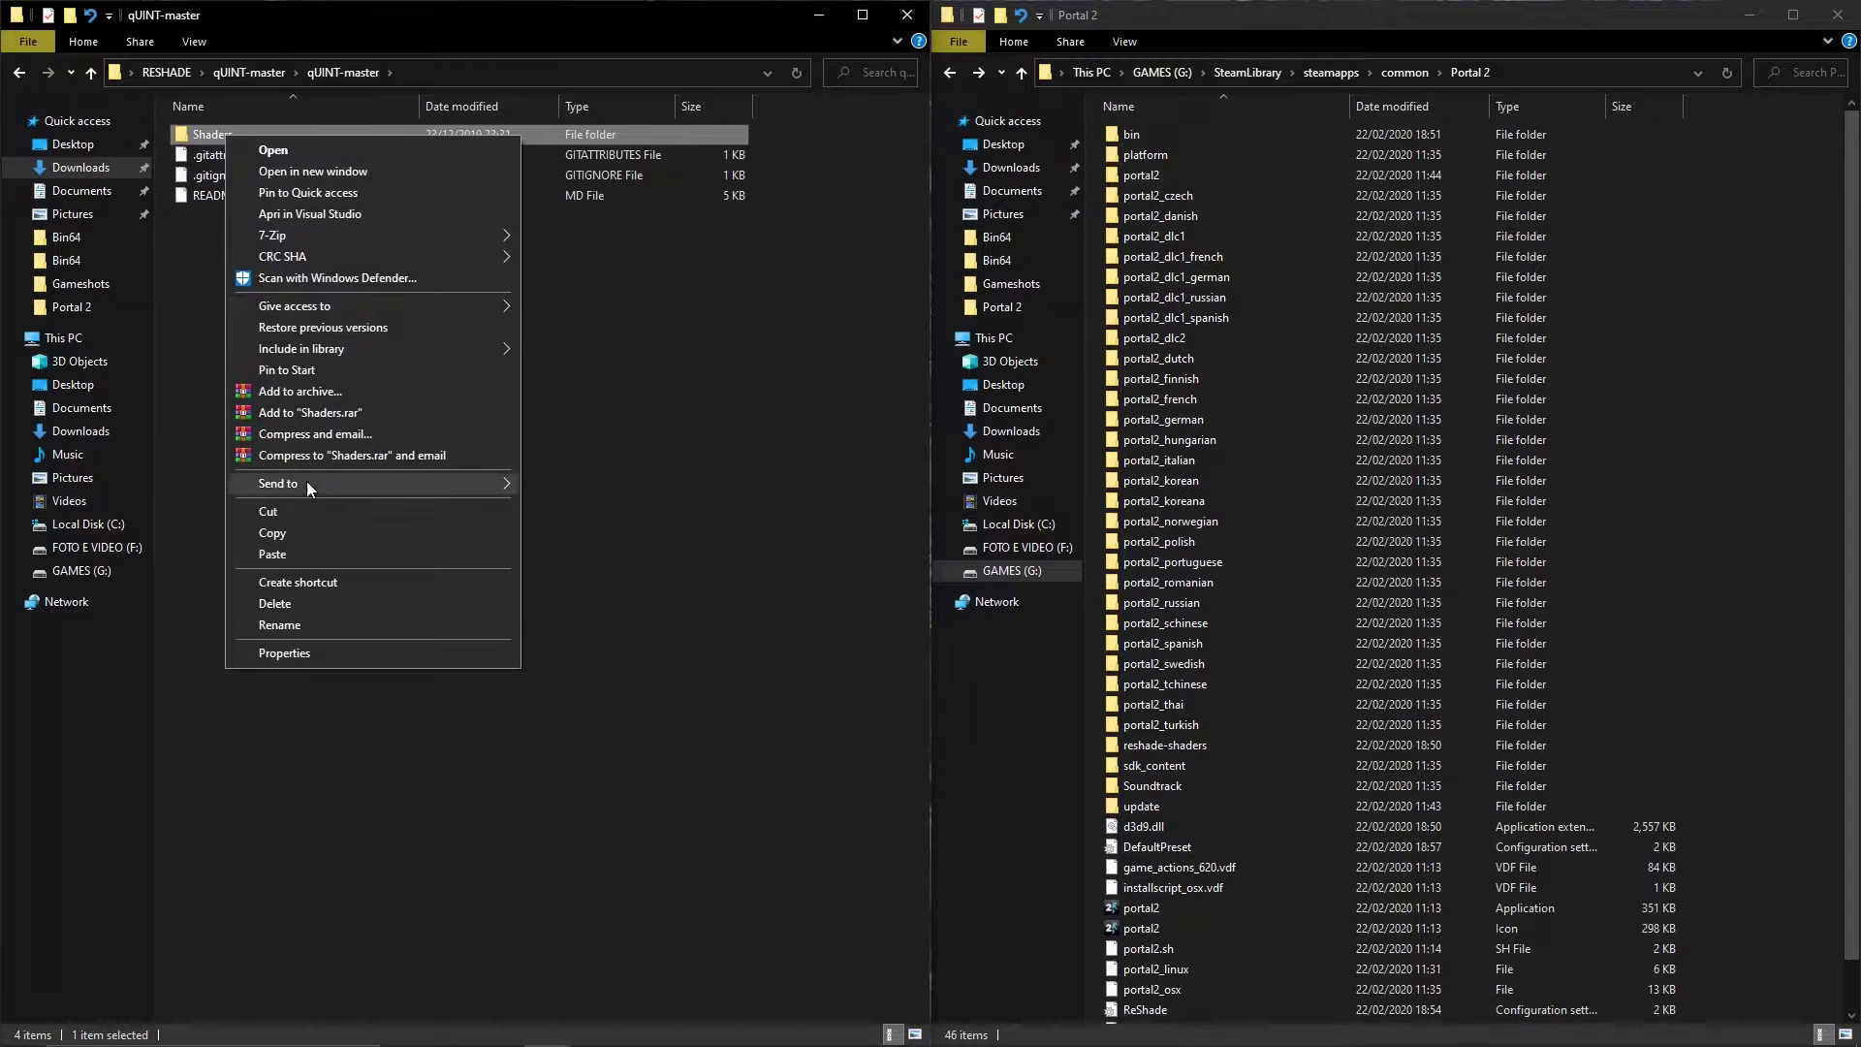
pyautogui.click(289, 531)
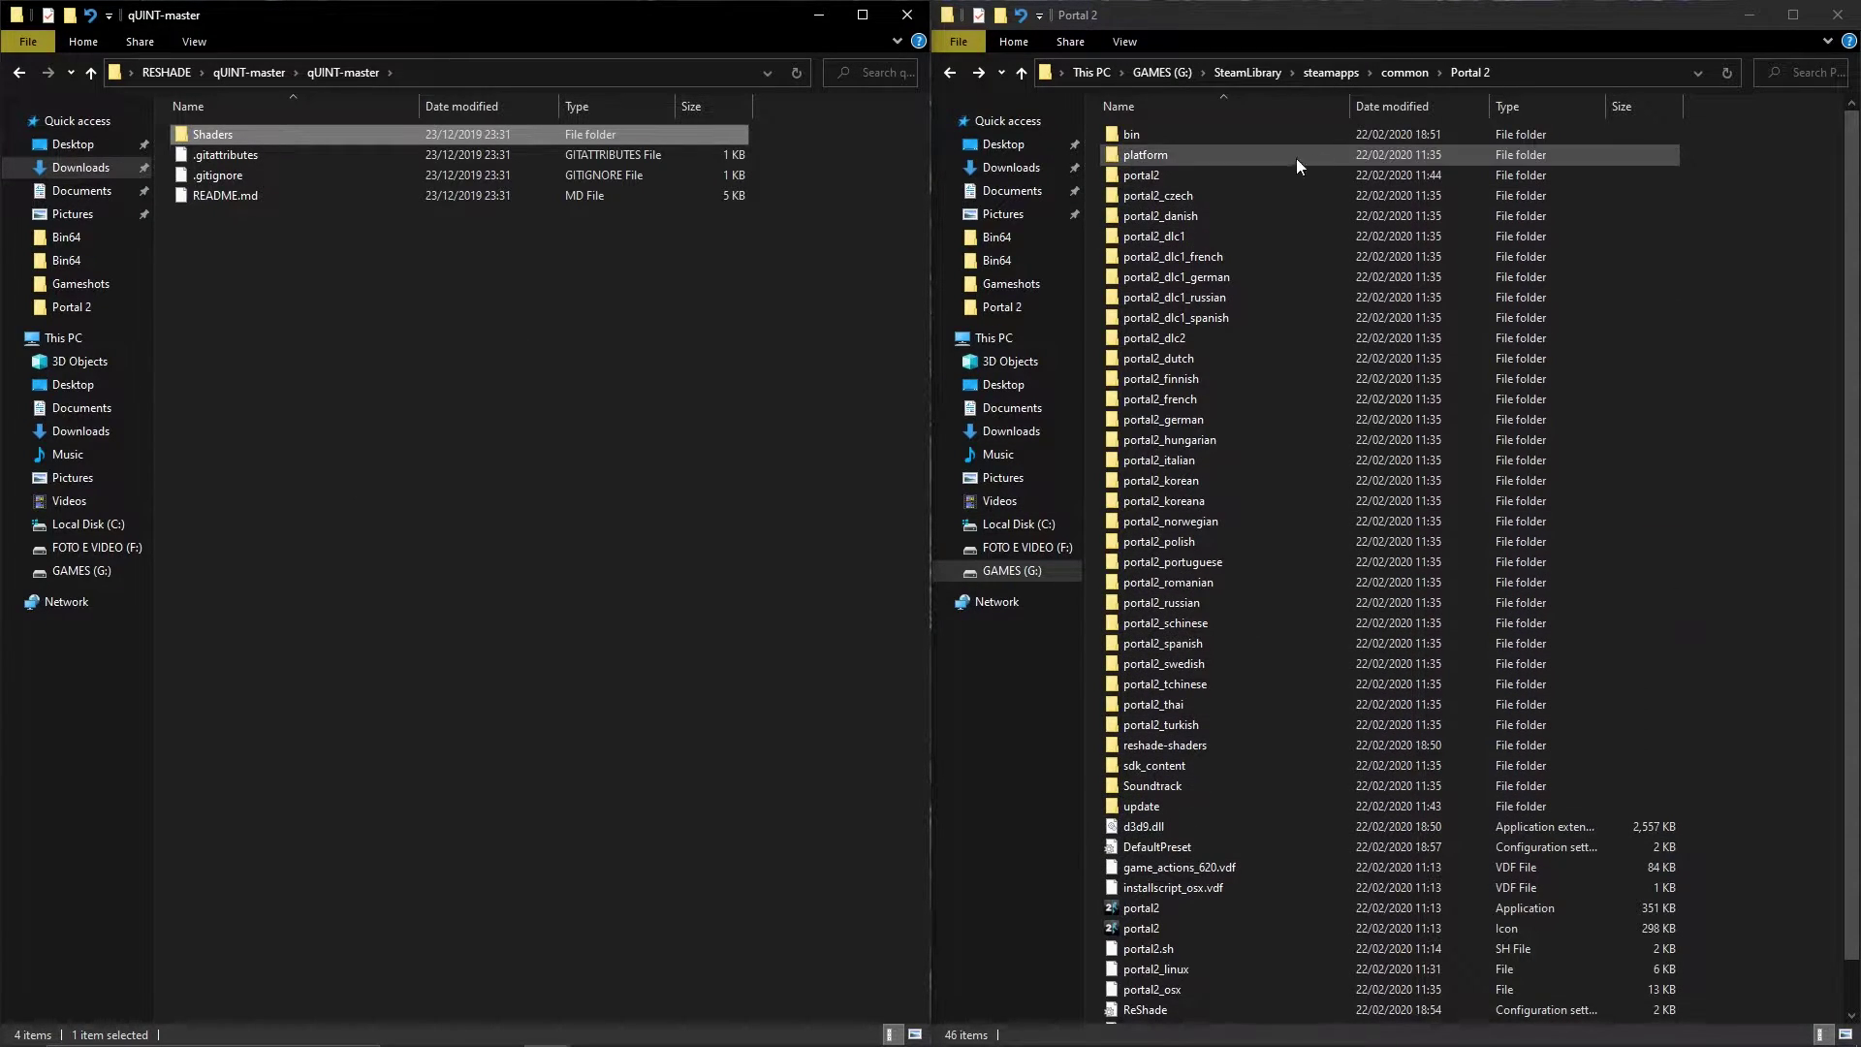
# Paste the Shaders folder into Portal 2's reshade-shaders, replacing the same-named files
pyautogui.click(1183, 745)
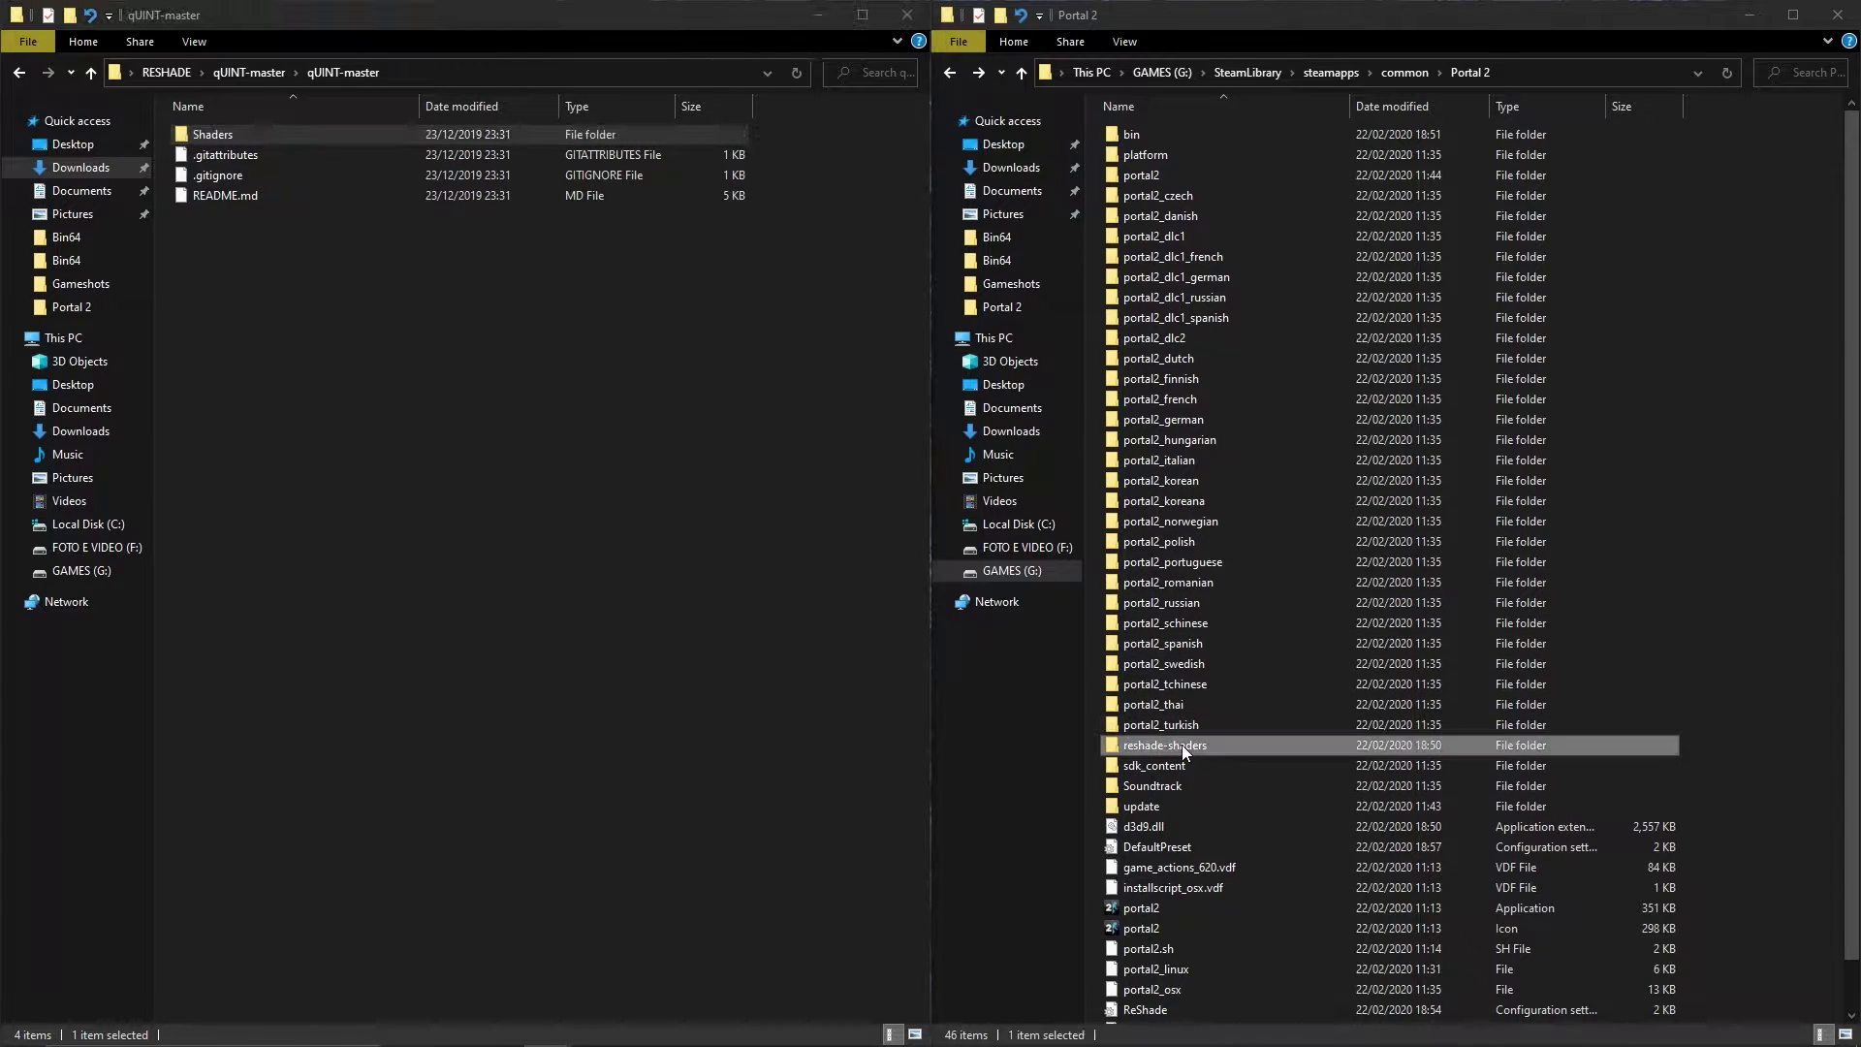
pyautogui.doubleClick(1183, 745)
pyautogui.rightClick(1178, 281)
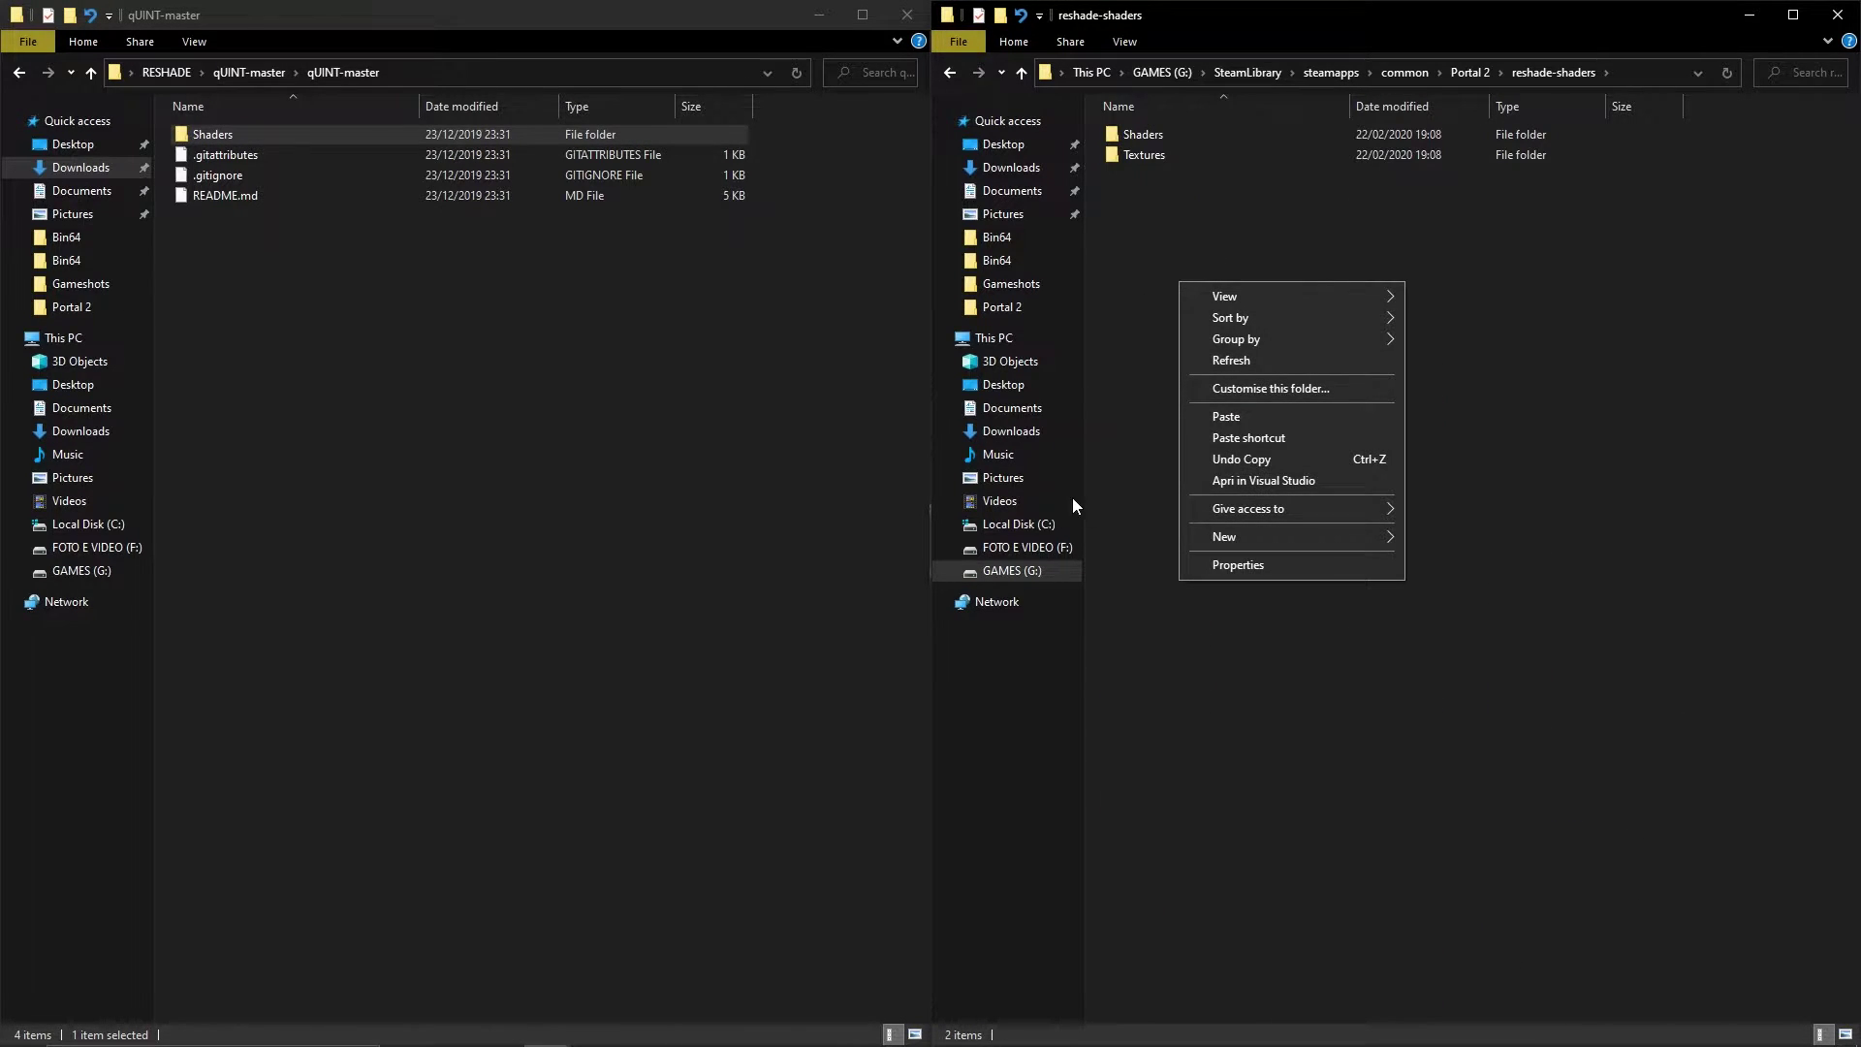
pyautogui.click(1226, 416)
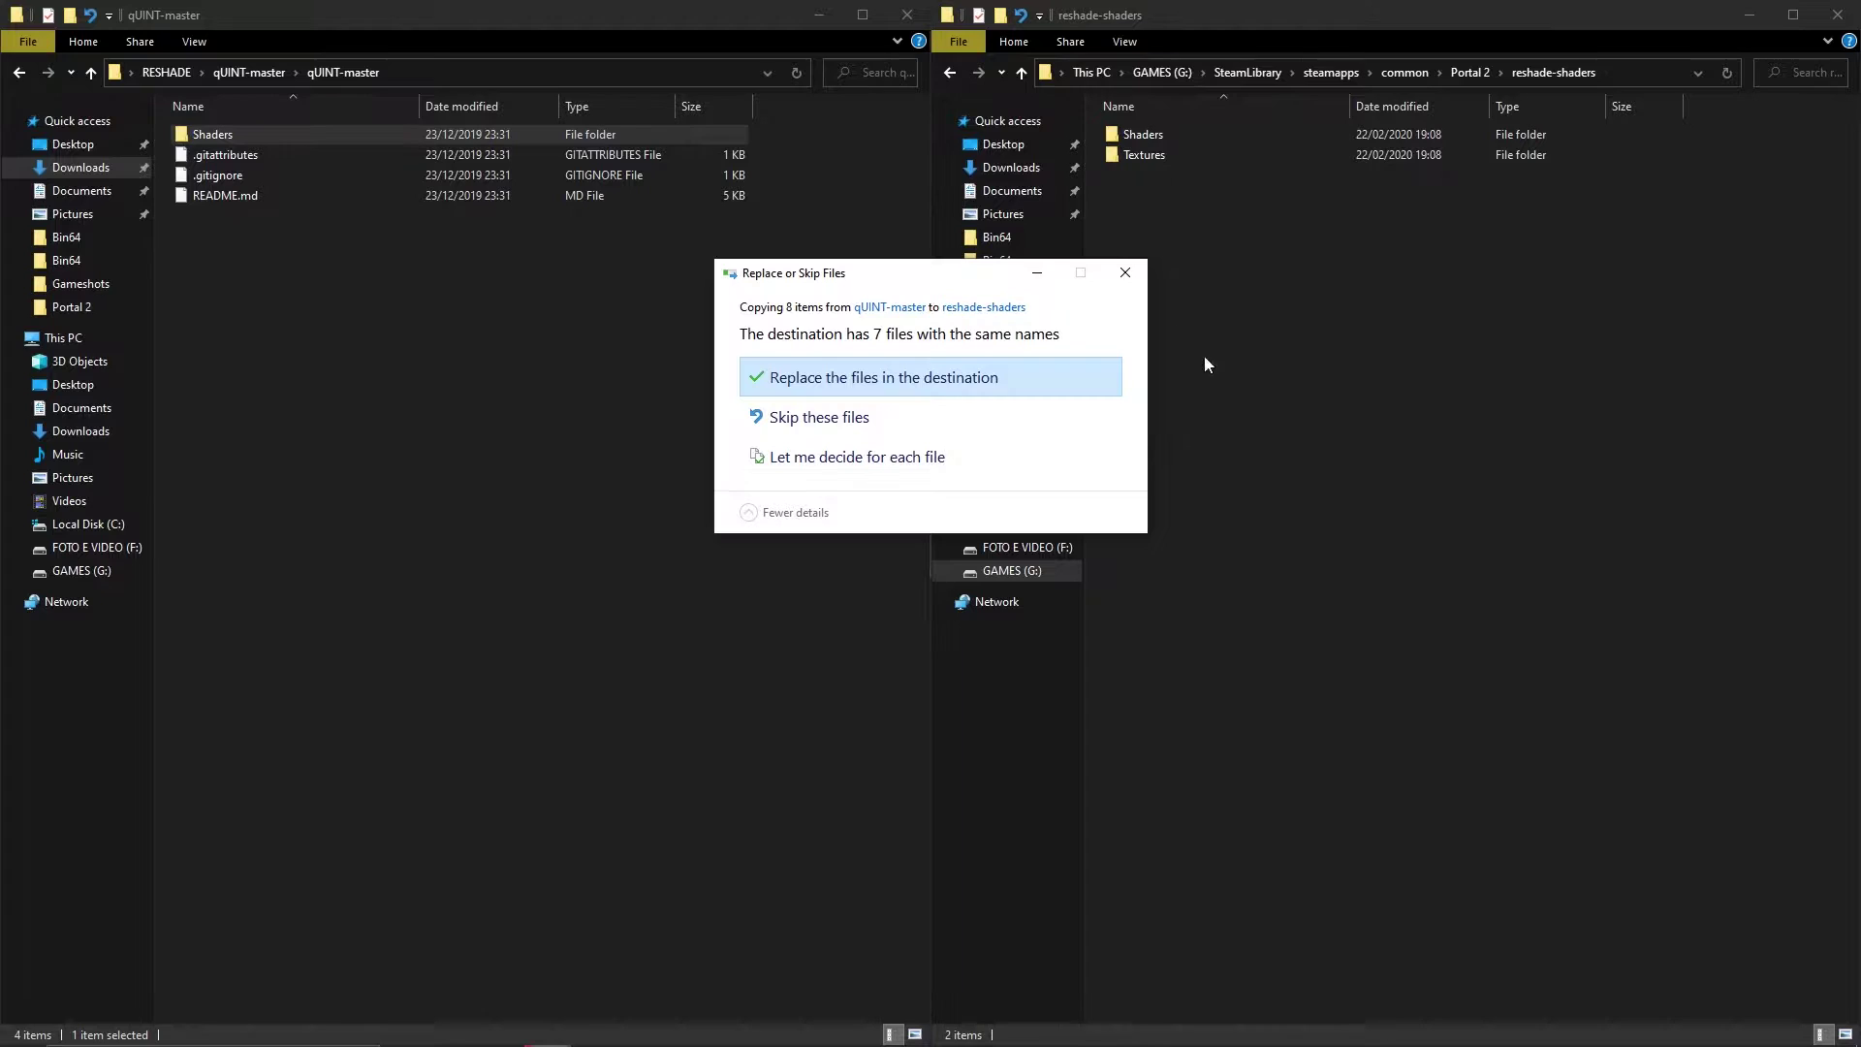
pyautogui.click(873, 377)
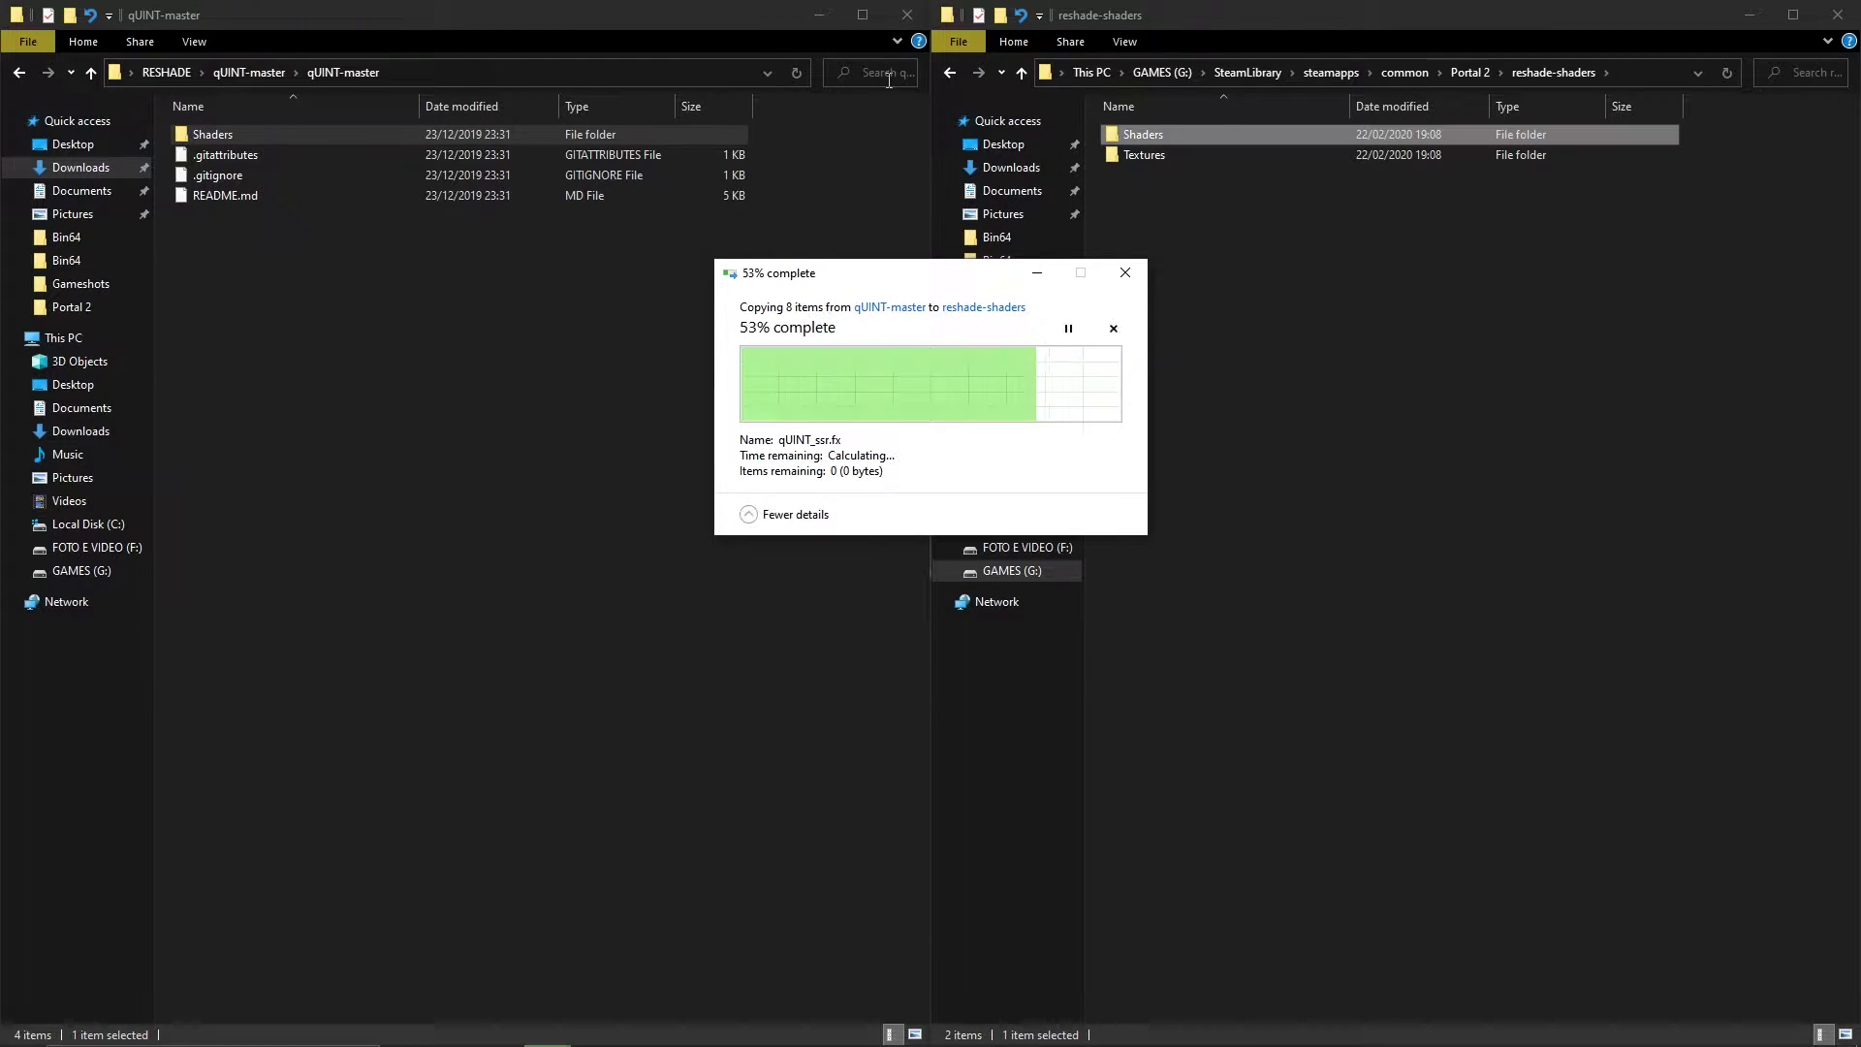
pyautogui.click(1263, 323)
pyautogui.click(329, 346)
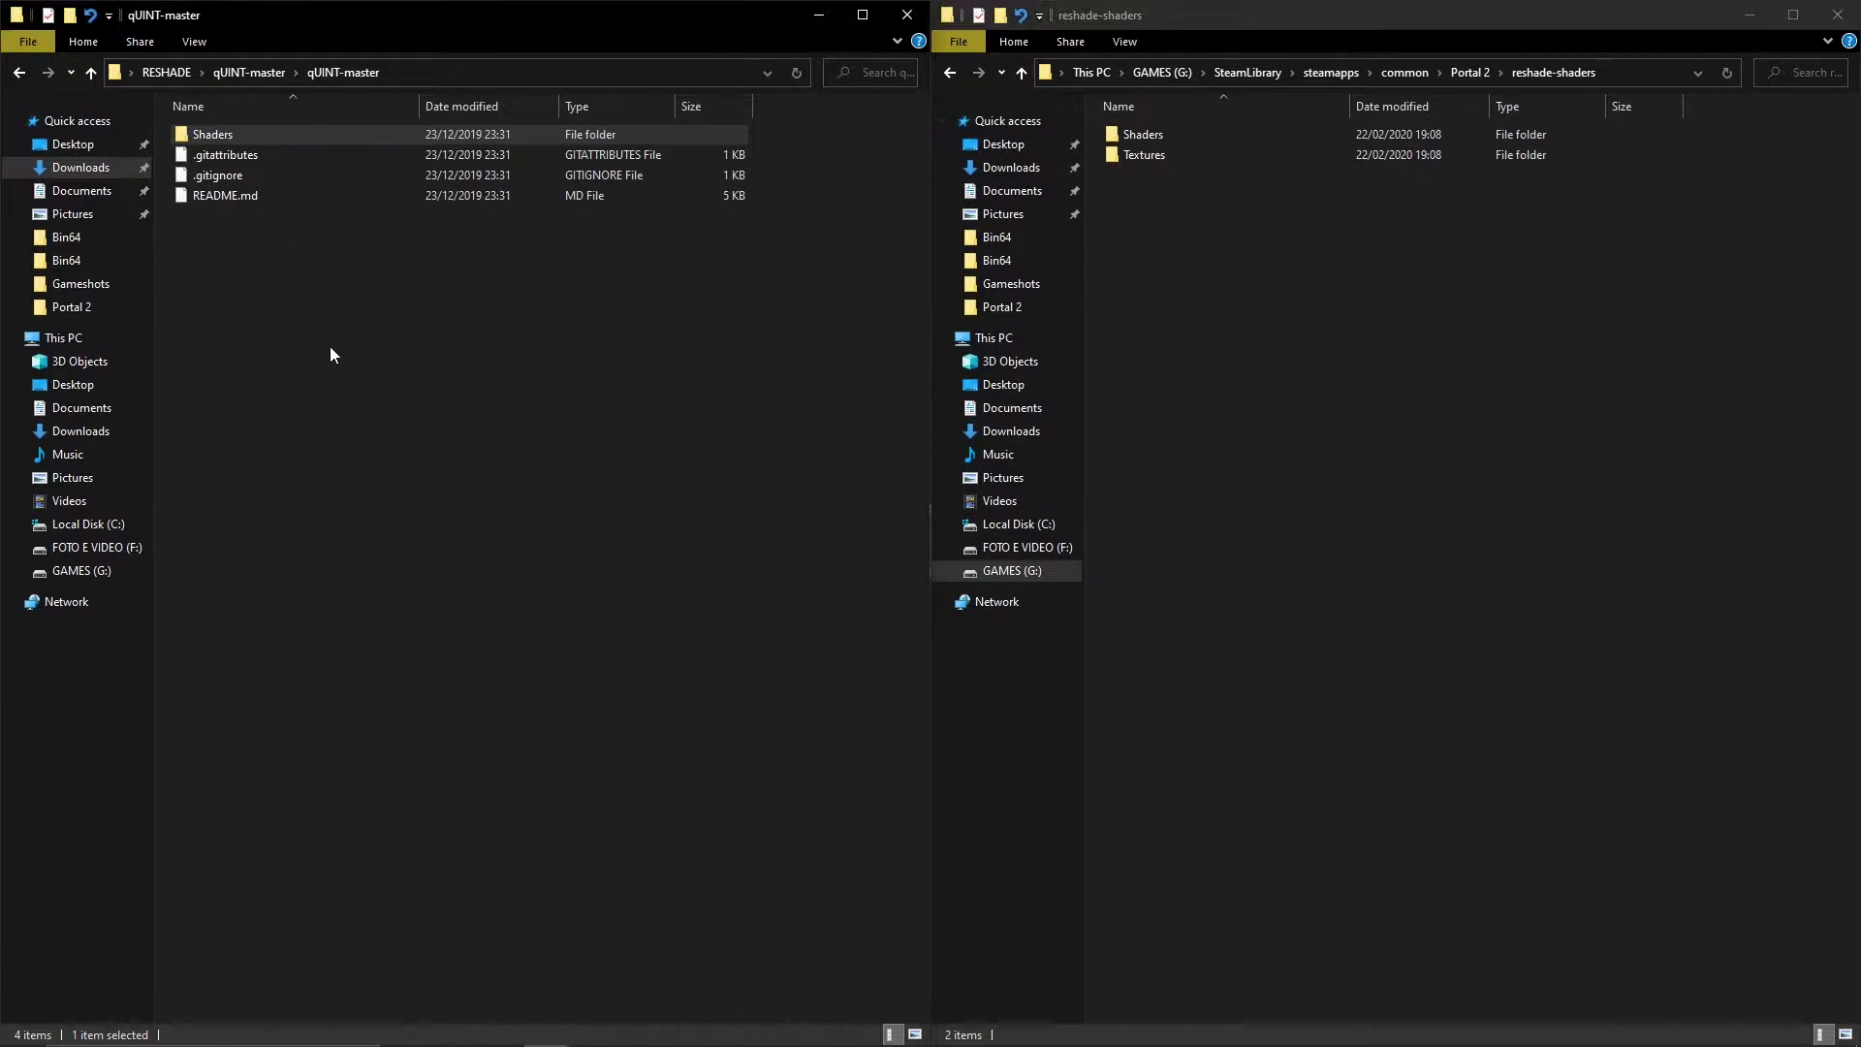
# Open the downloaded reshade-shaders folder and look through its Shaders folder
pyautogui.hotkey('alt', 'Up')
pyautogui.hotkey('alt', 'Up')
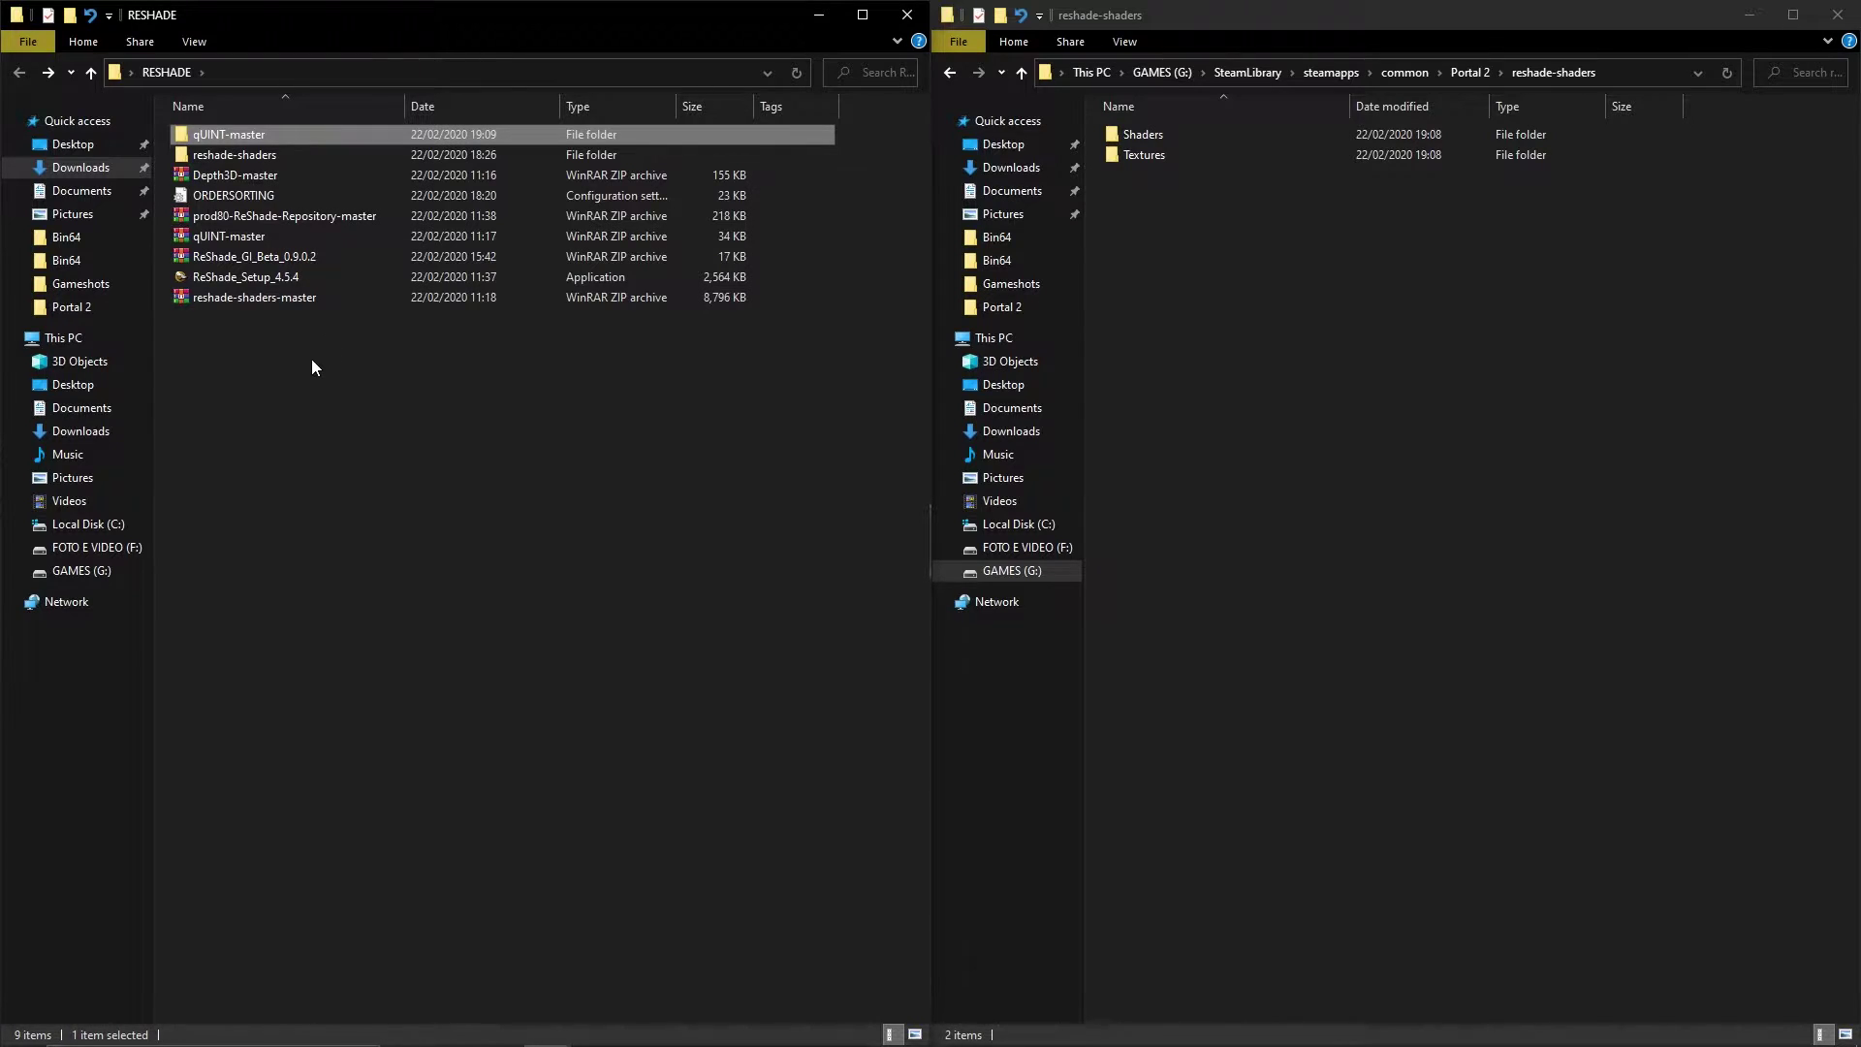
pyautogui.doubleClick(258, 153)
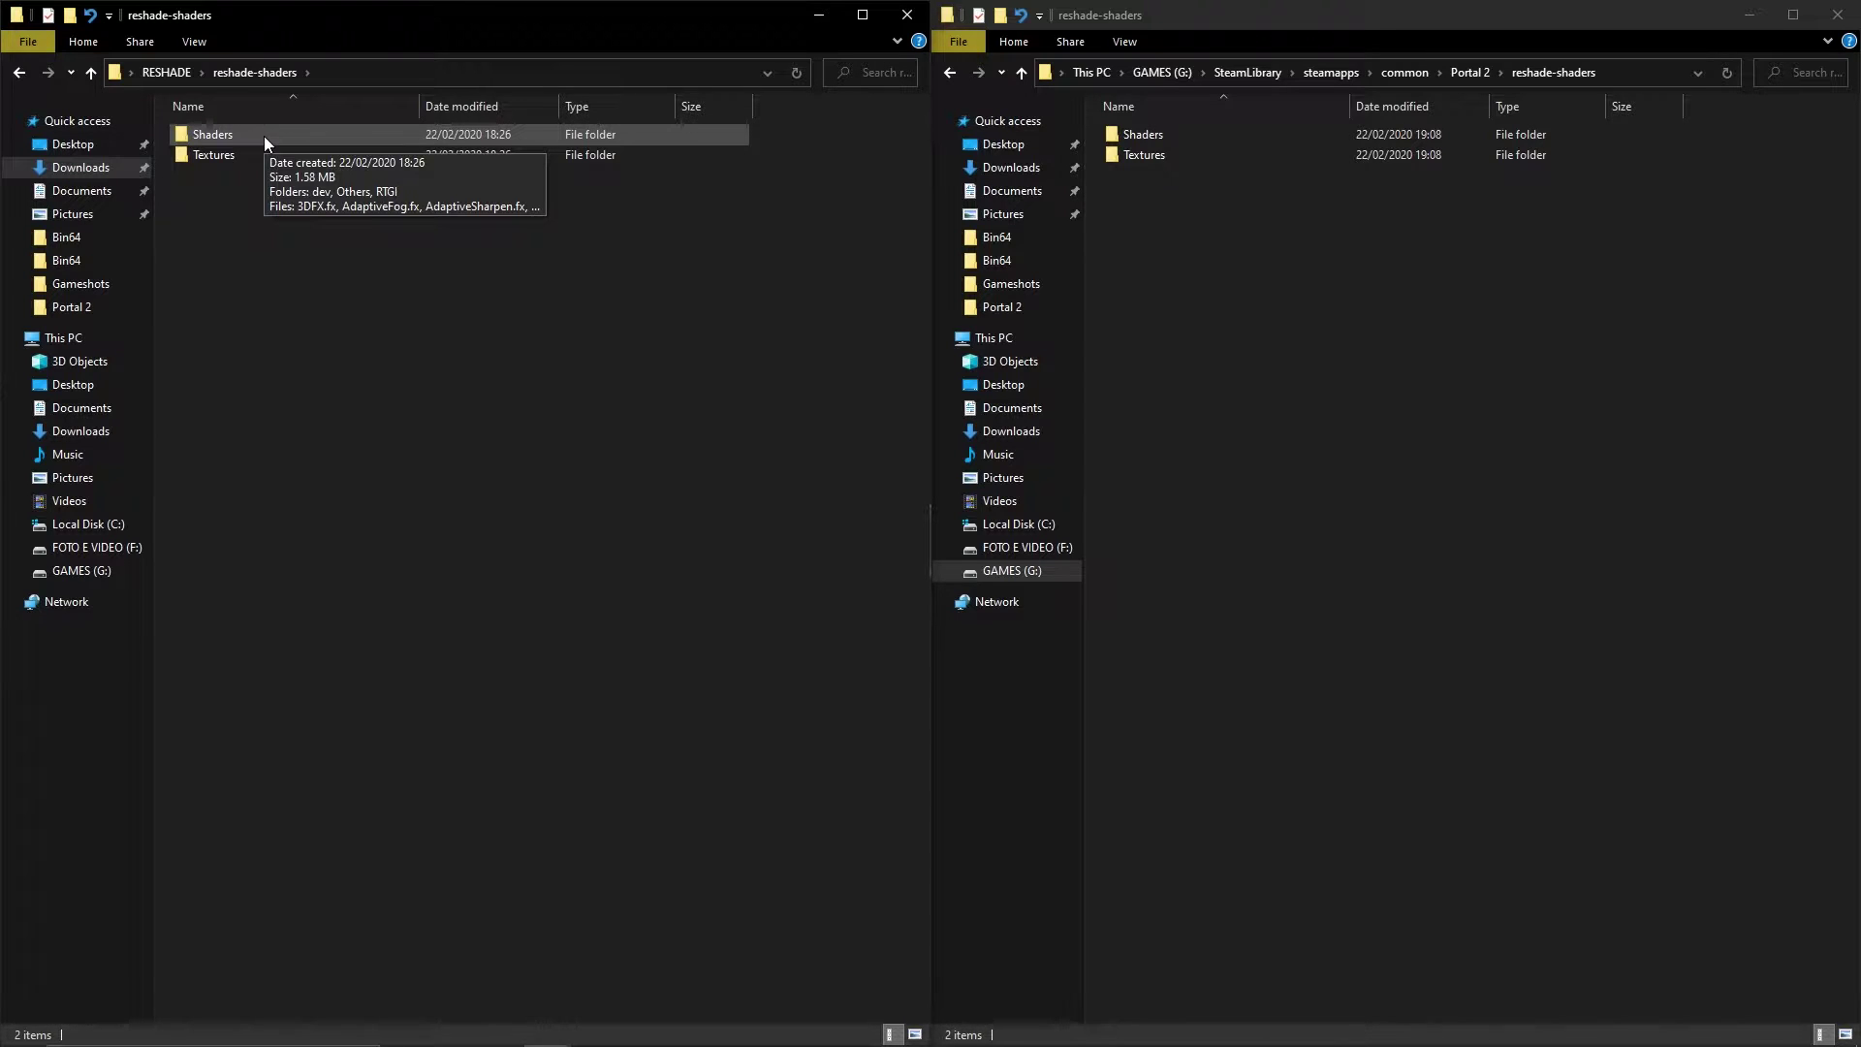
pyautogui.click(259, 141)
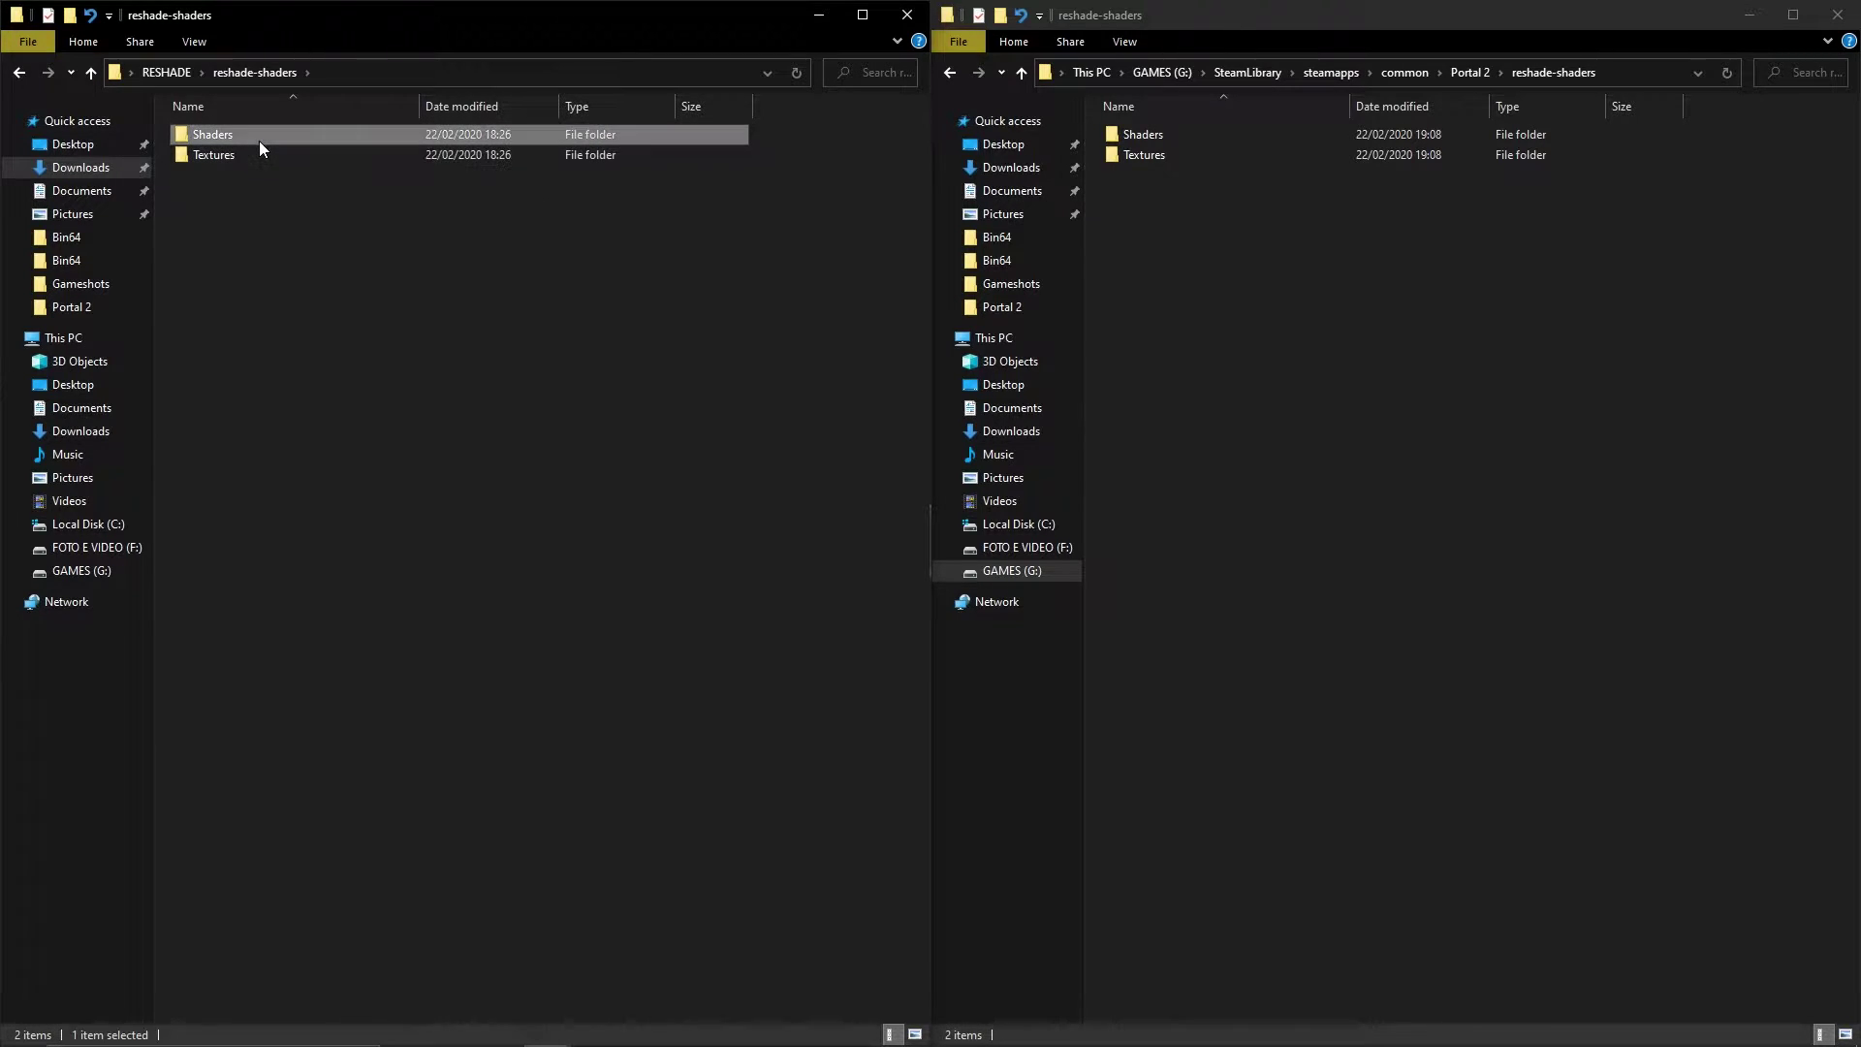
pyautogui.doubleClick(258, 141)
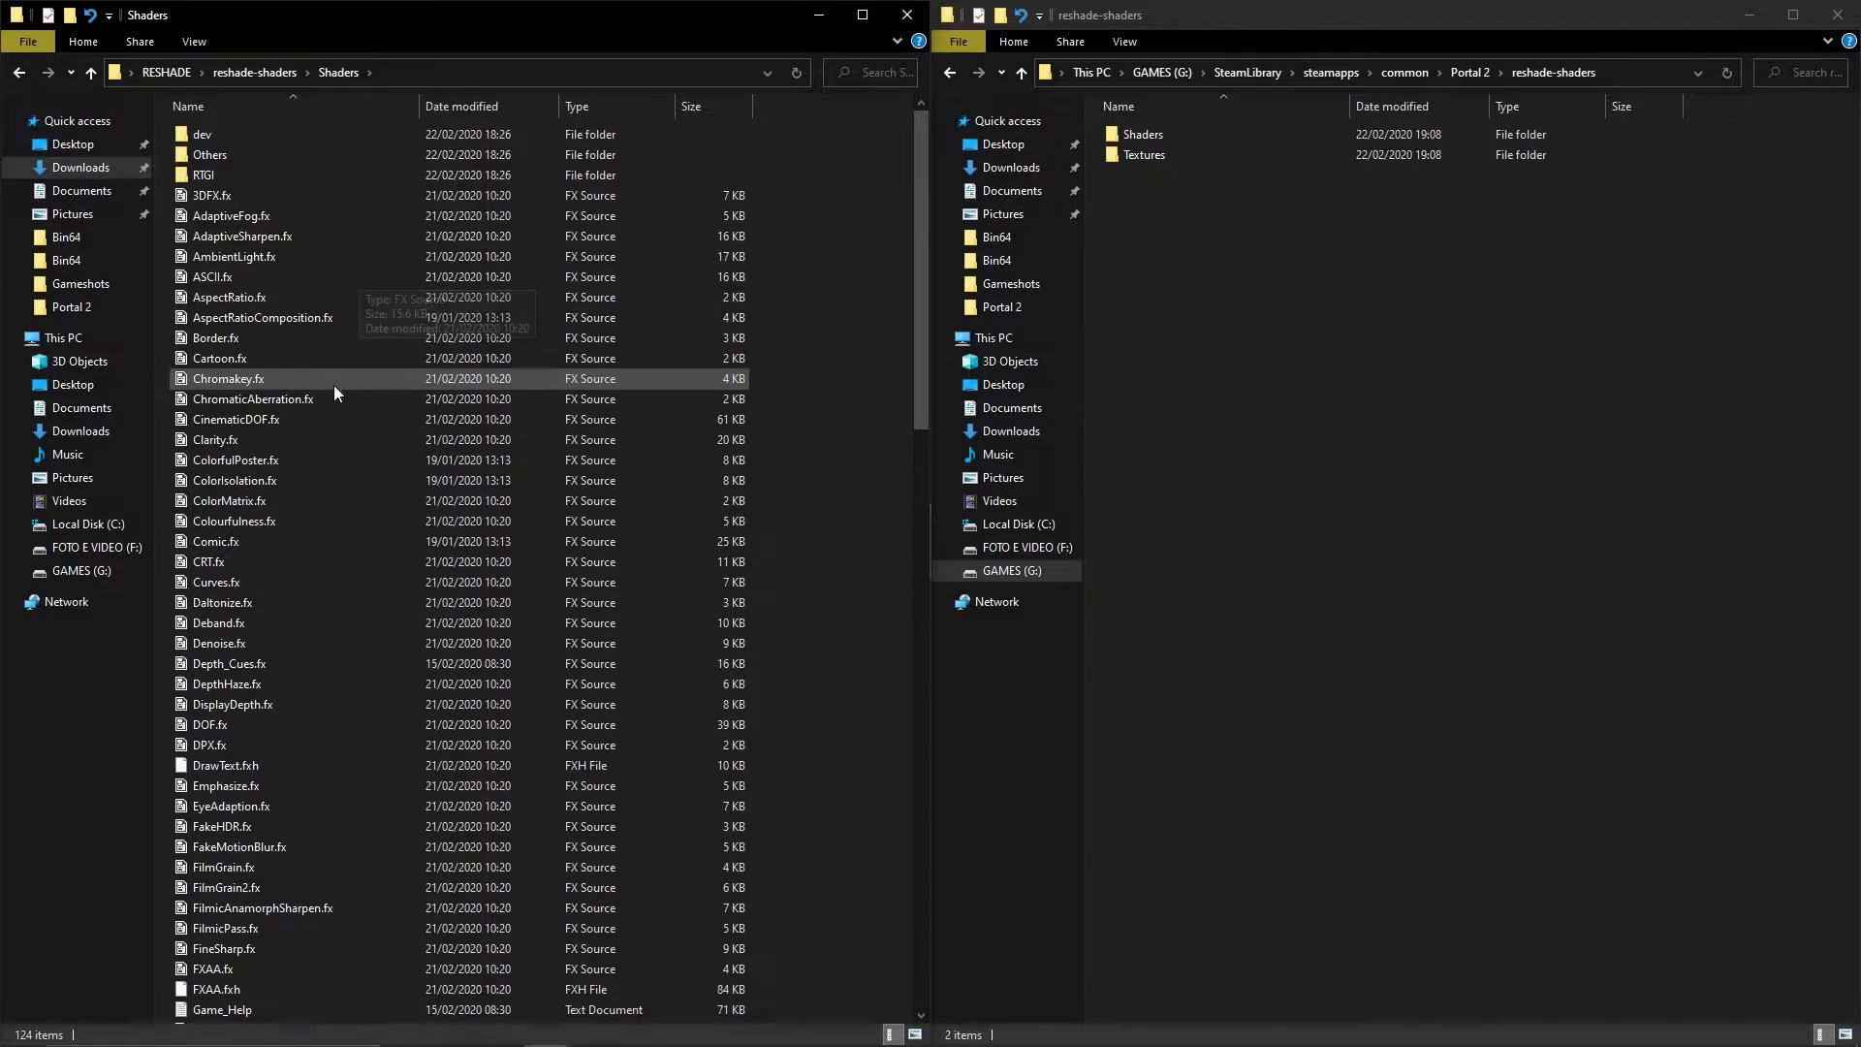
pyautogui.scroll(-1, 358, 404)
pyautogui.scroll(-20, 378, 465)
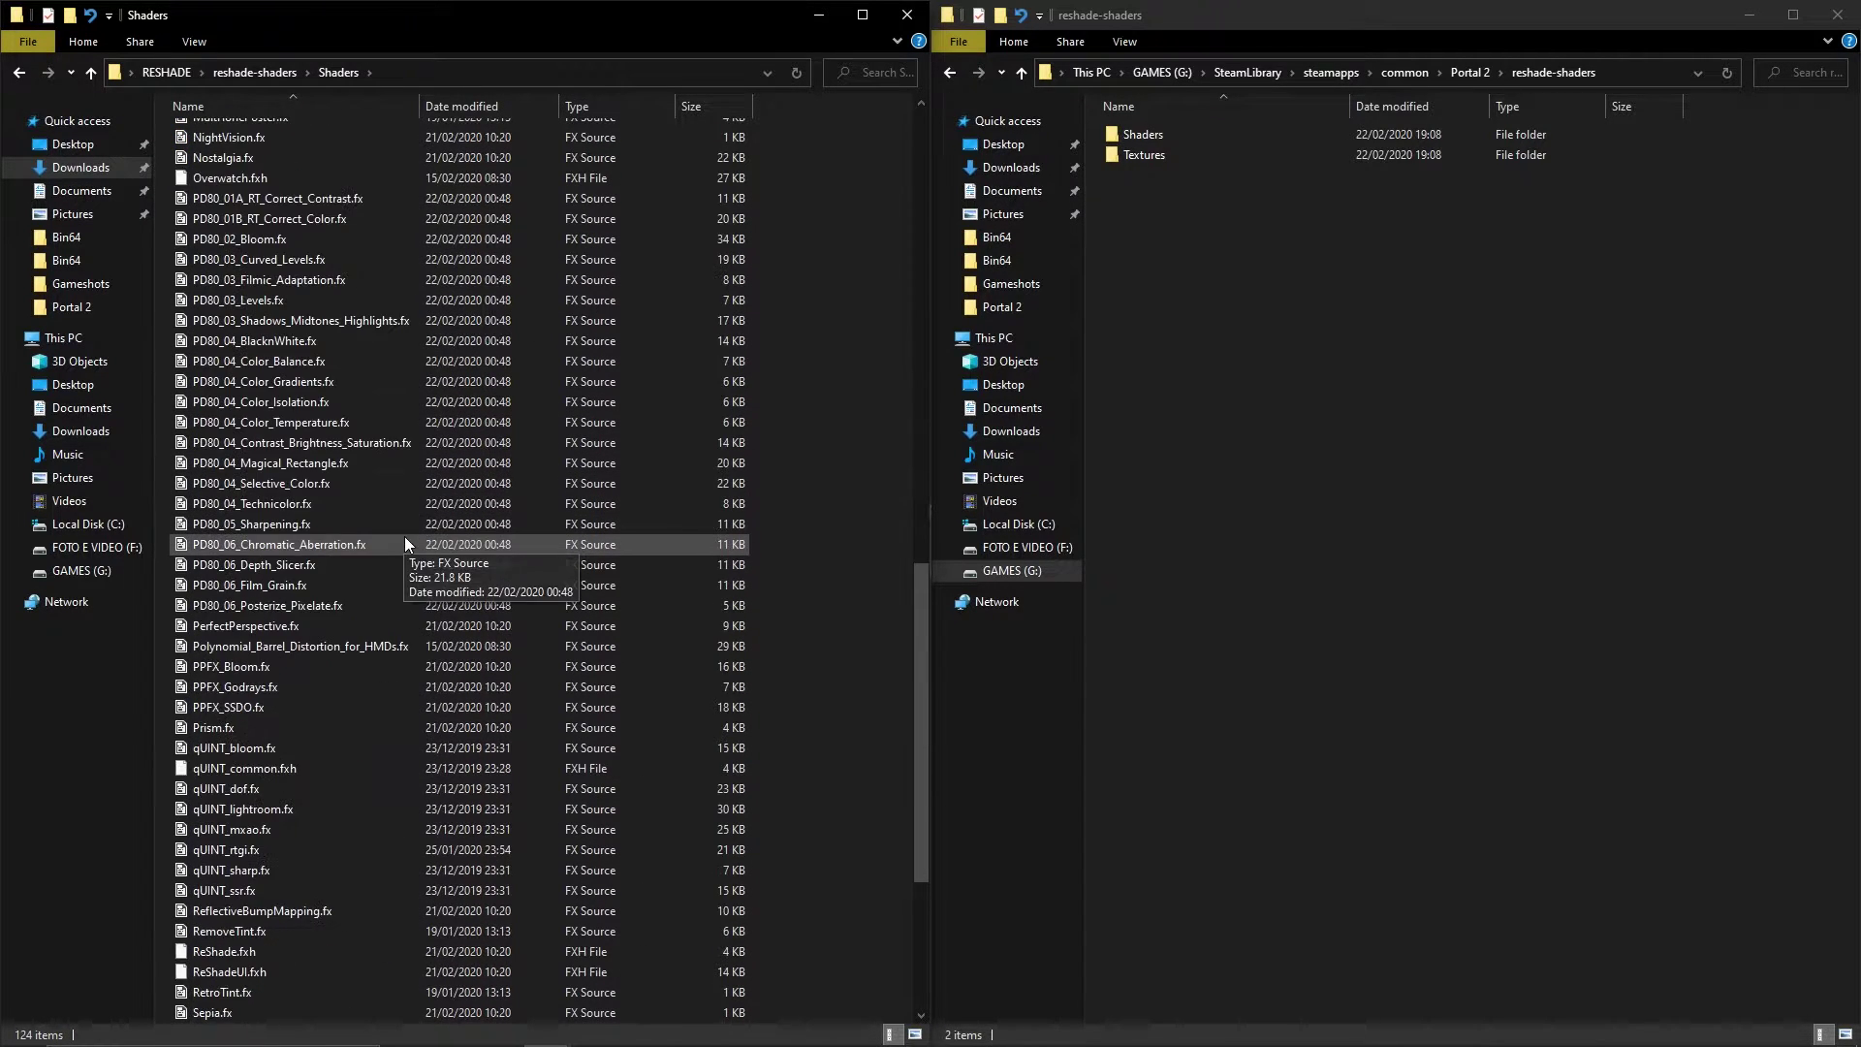
pyautogui.scroll(14, 451, 485)
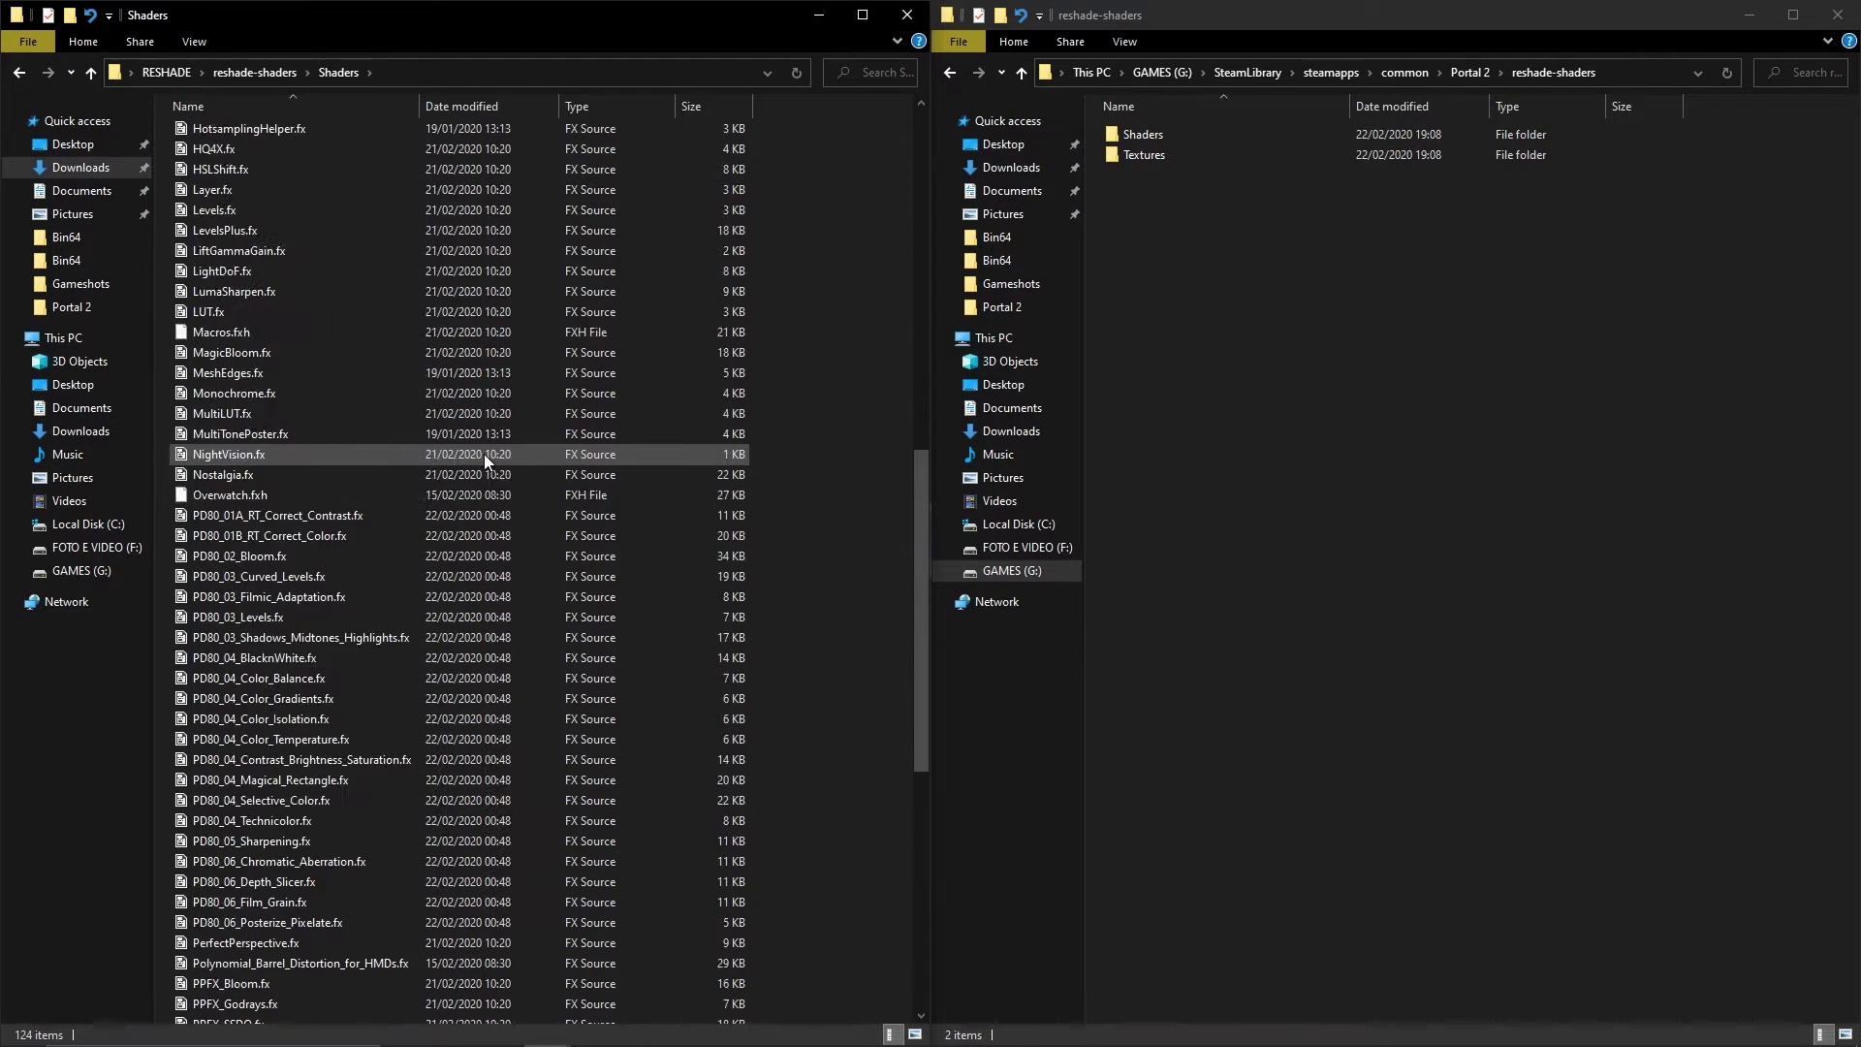
pyautogui.scroll(11, 475, 456)
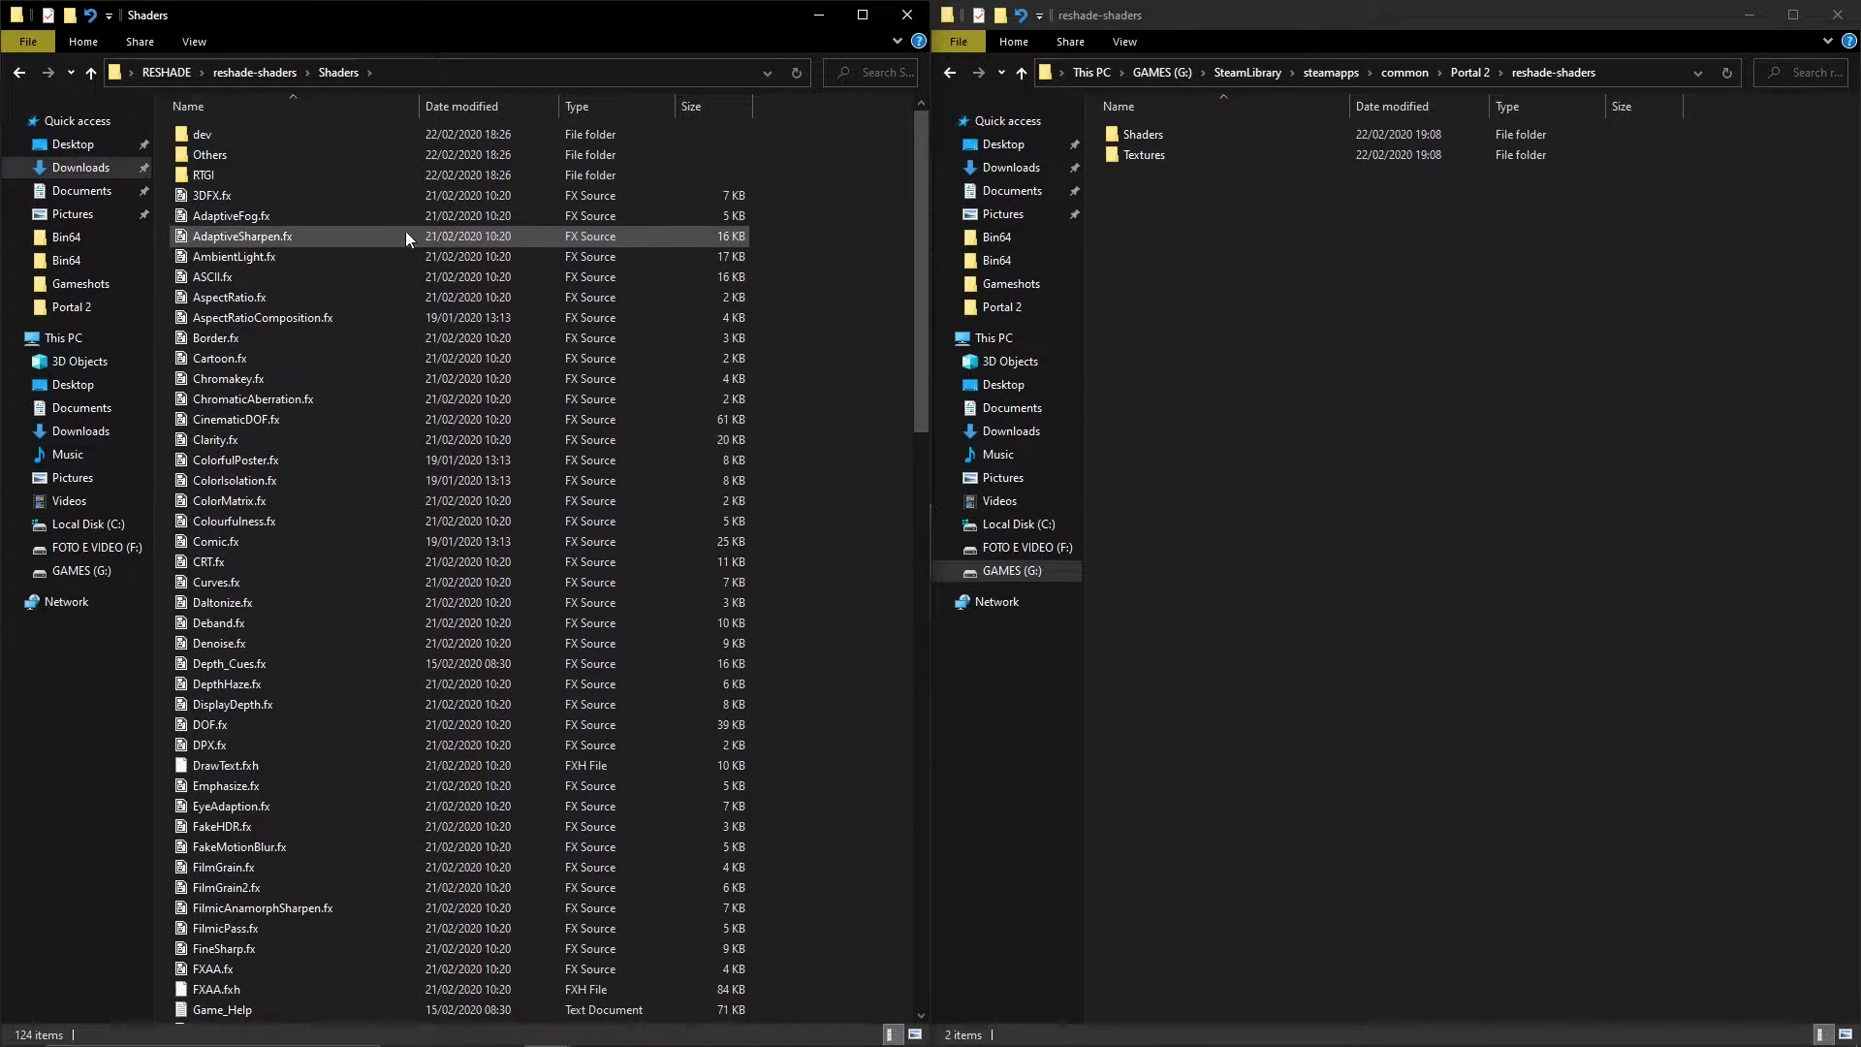
# Check the Textures folder's contents and return to the reshade-shaders folder
pyautogui.press('BackSpace')
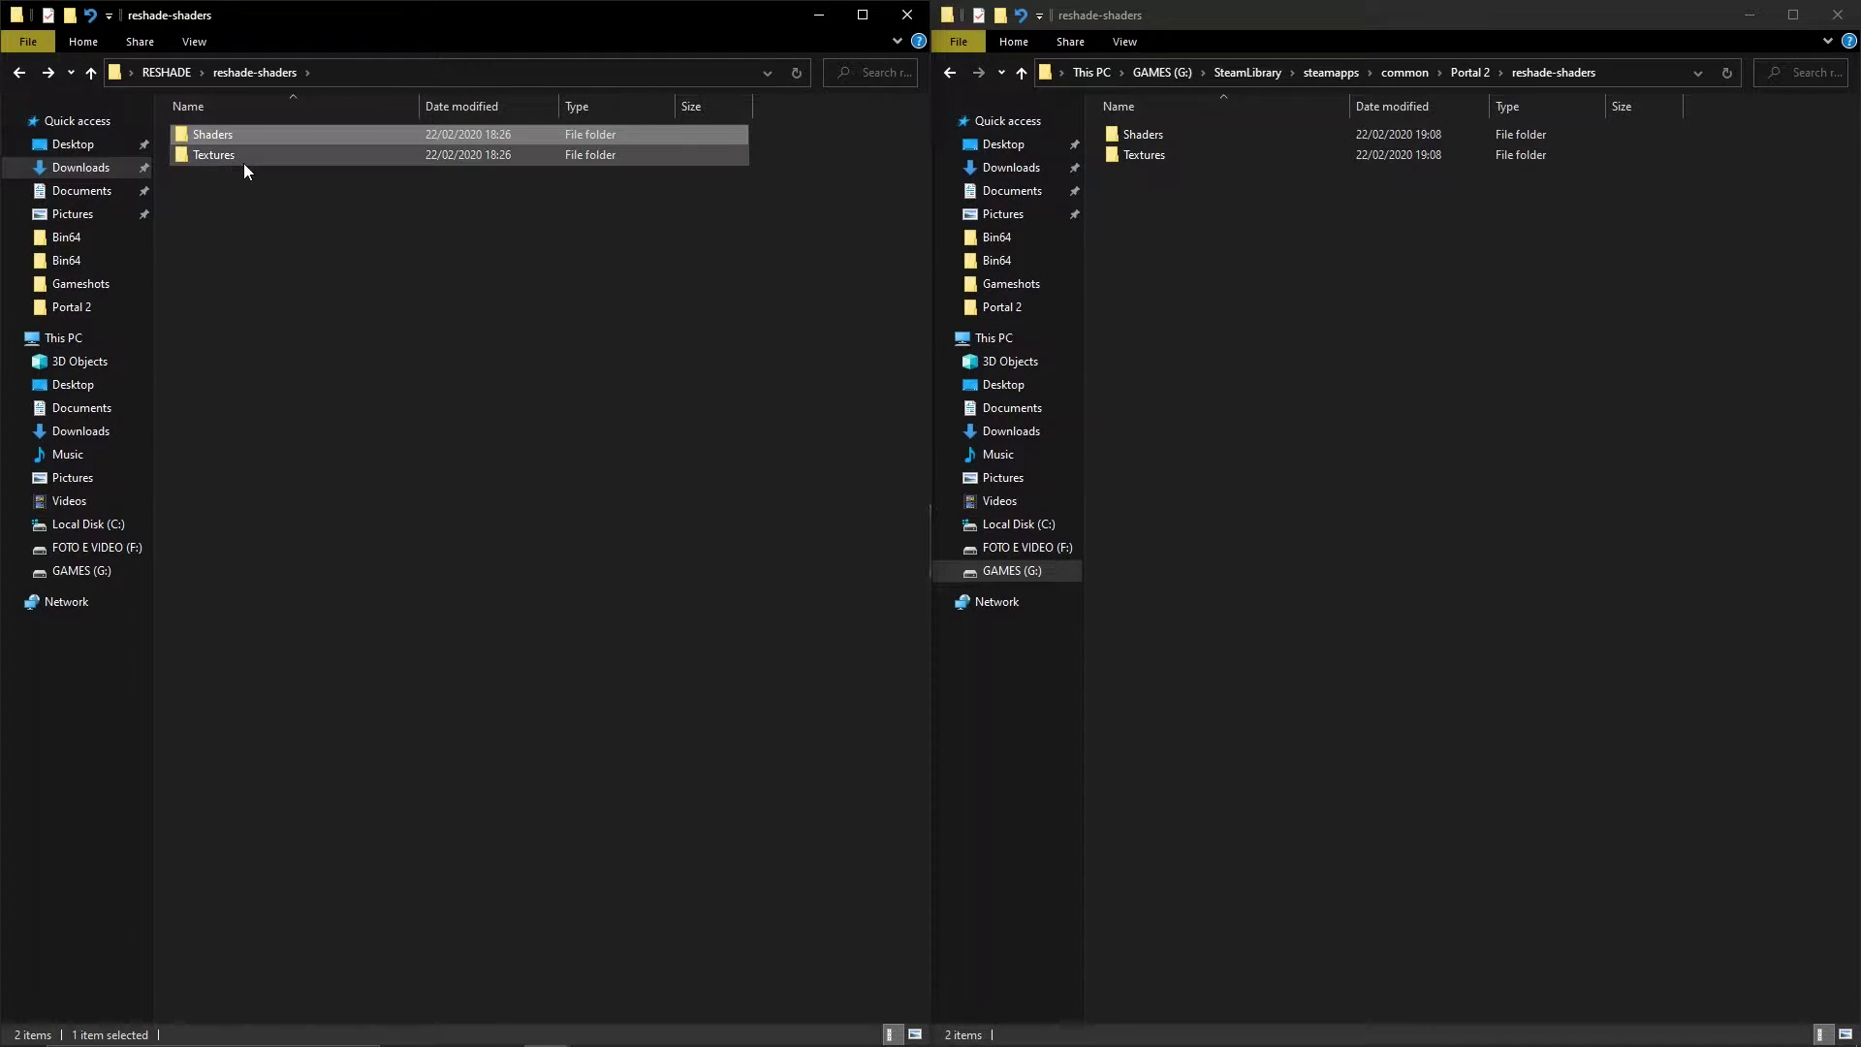
pyautogui.doubleClick(242, 161)
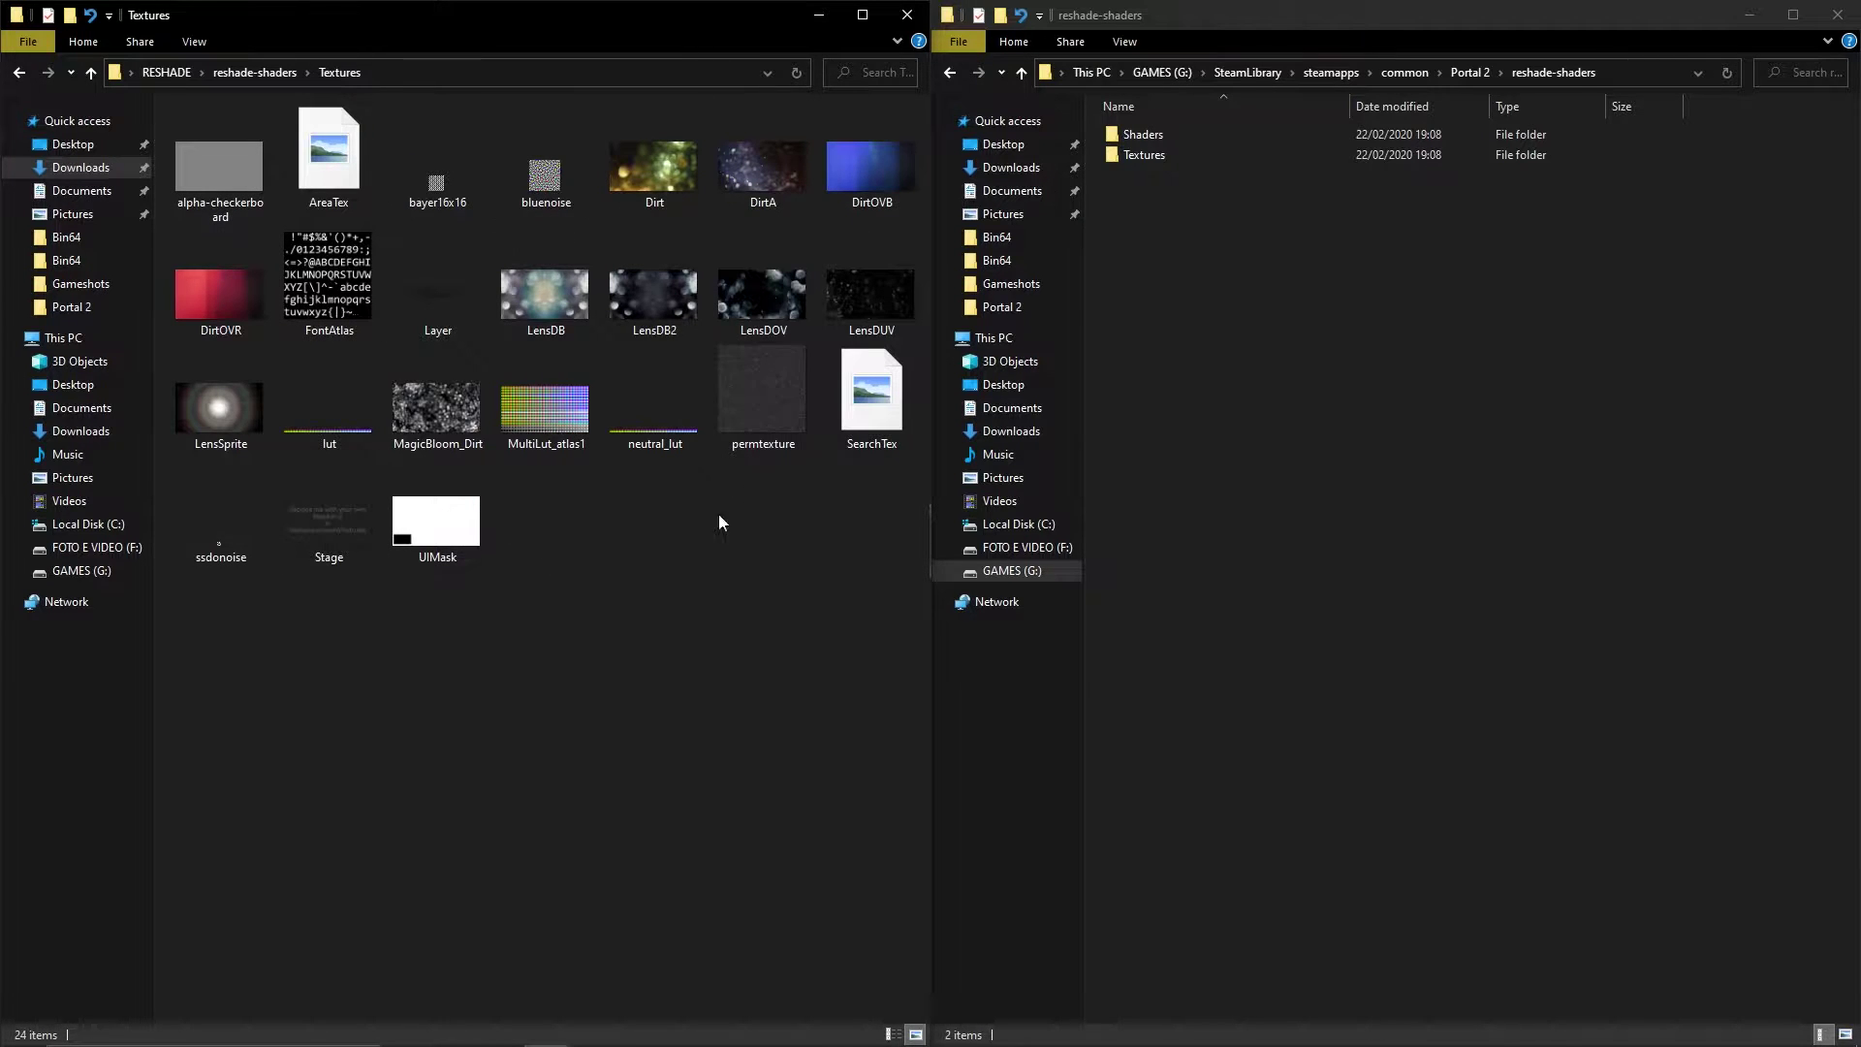
pyautogui.press('BackSpace')
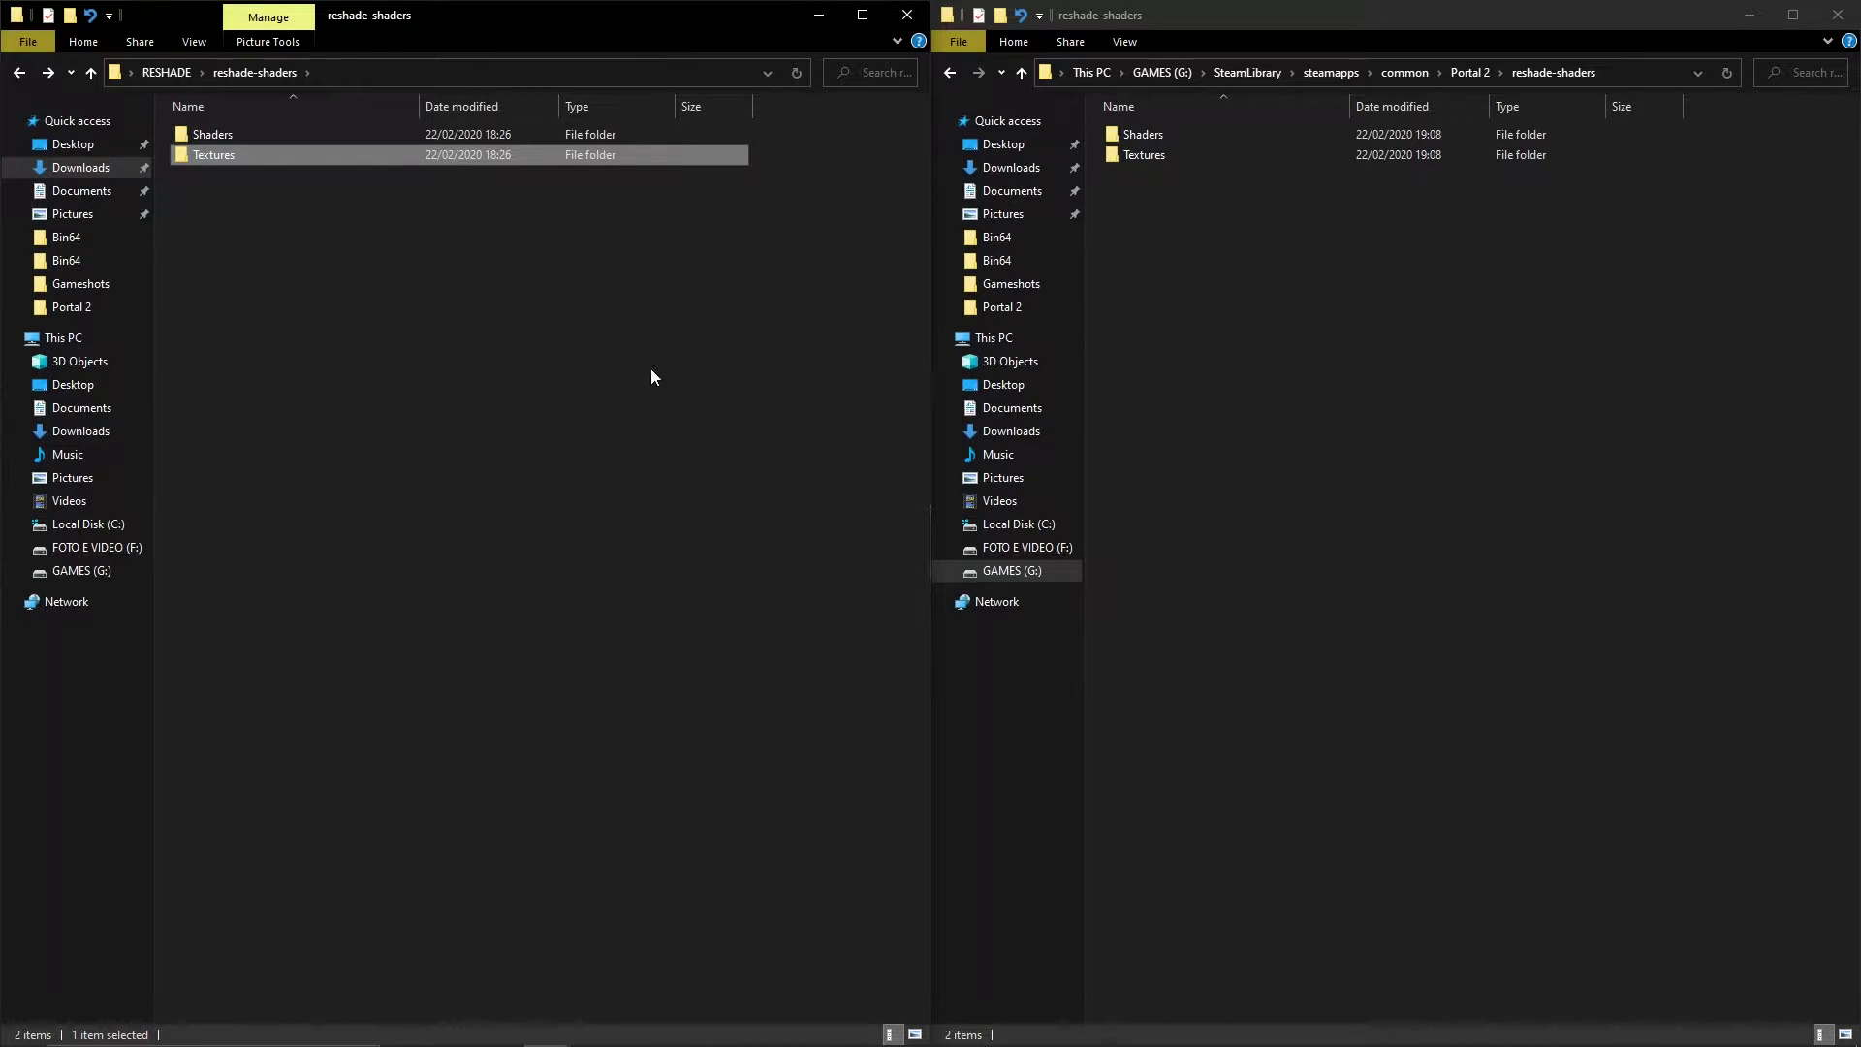
pyautogui.click(333, 271)
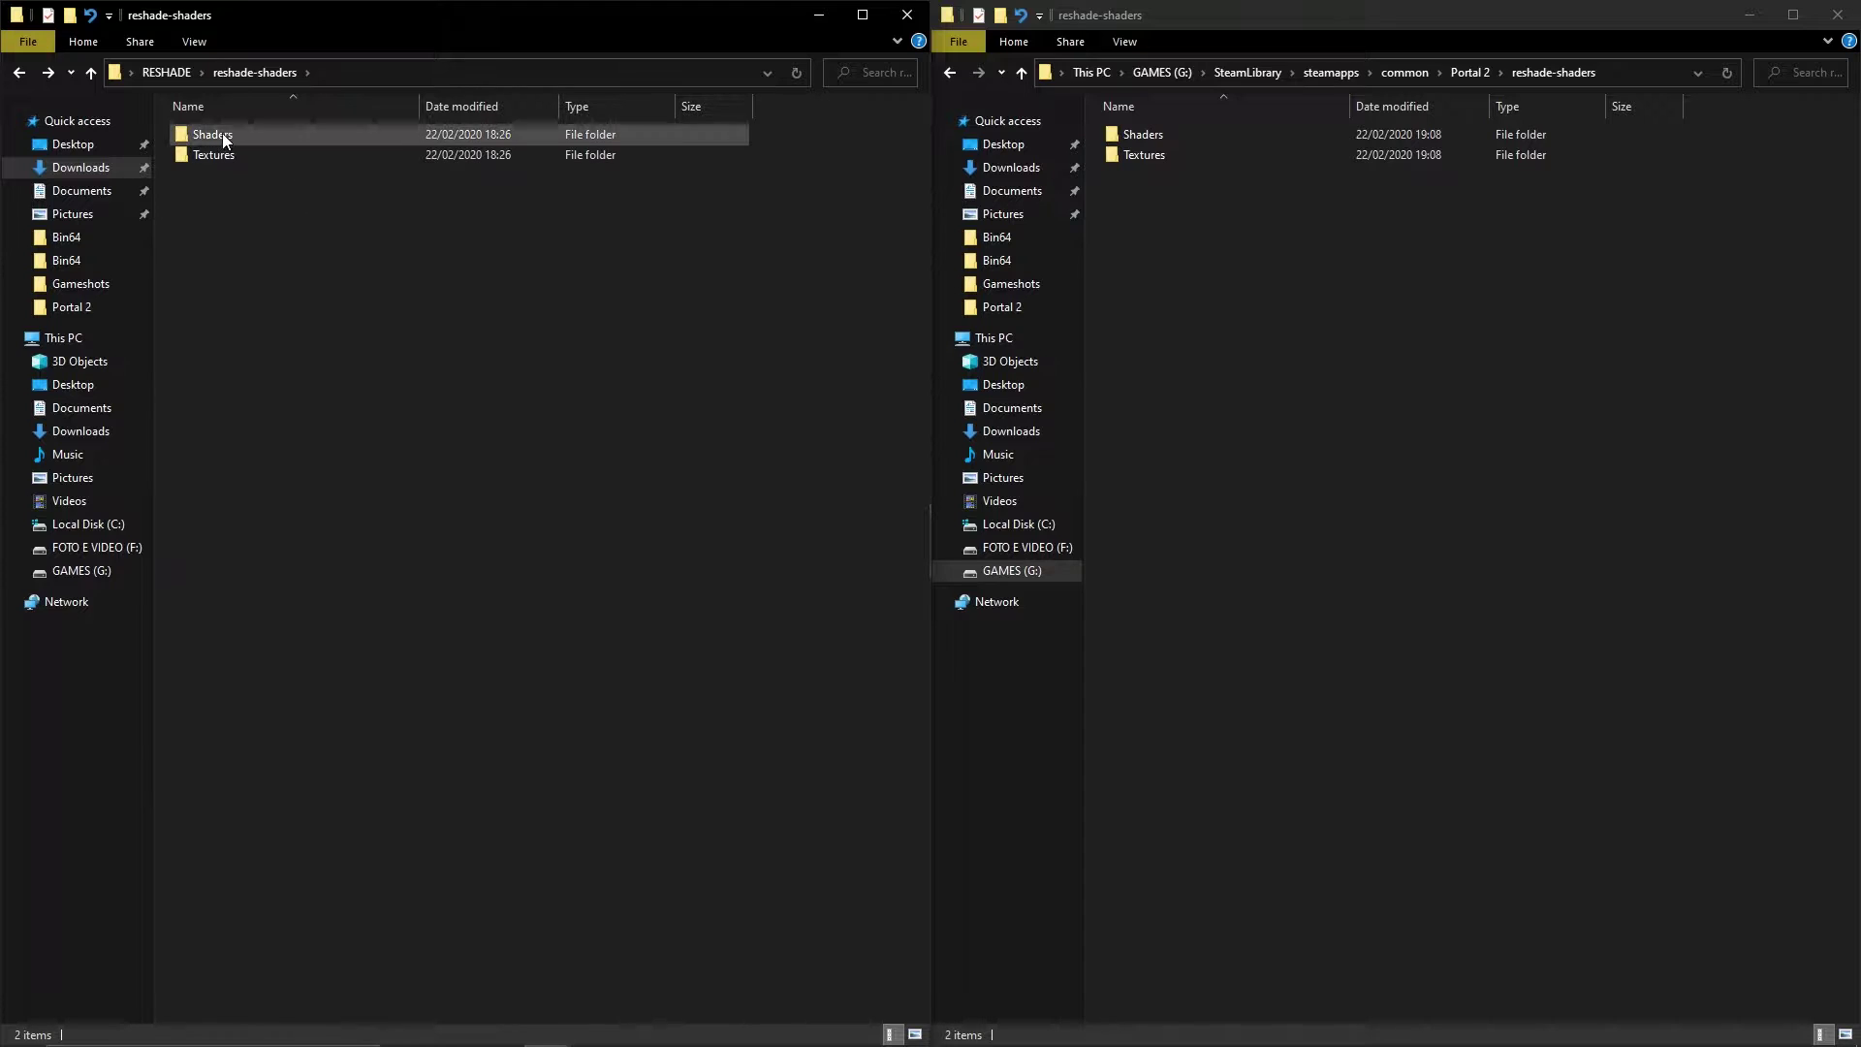
pyautogui.press('BackSpace')
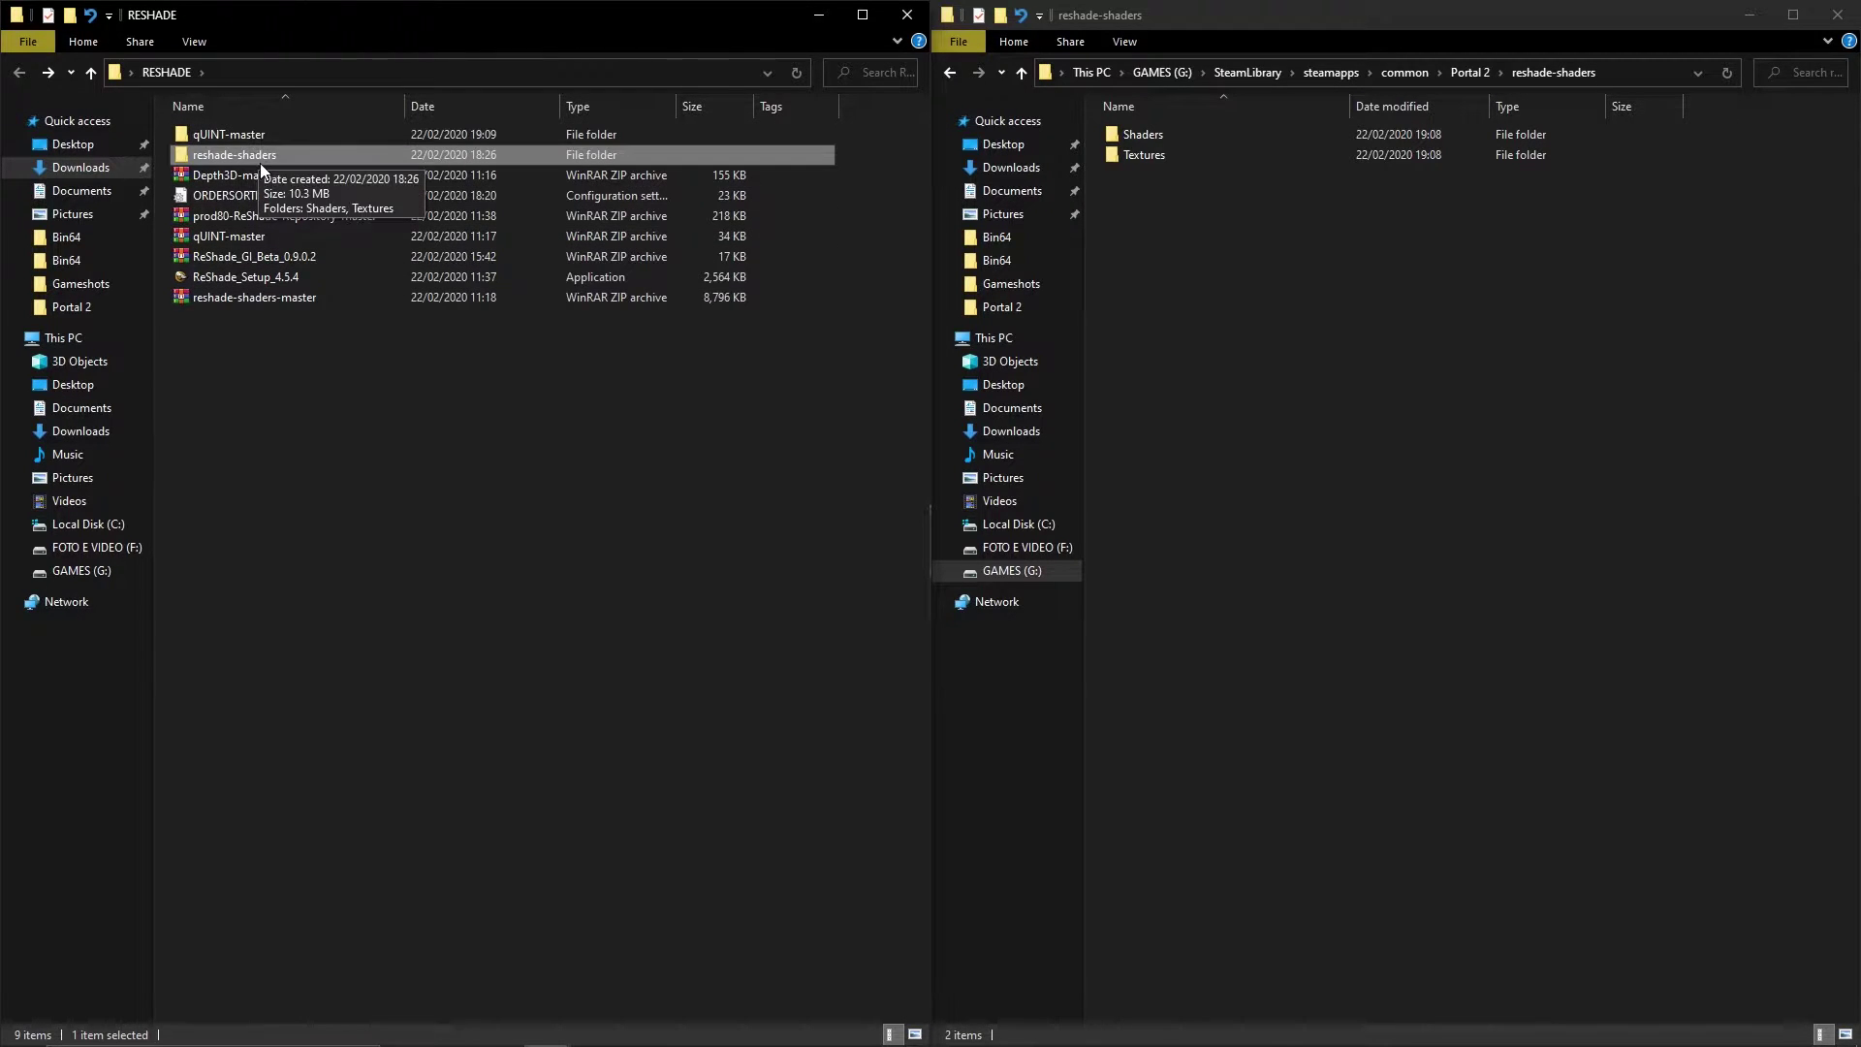
pyautogui.doubleClick(260, 161)
# Copy Shaders and Textures into Portal 2's reshade-shaders, replacing the existing files
pyautogui.click(250, 161)
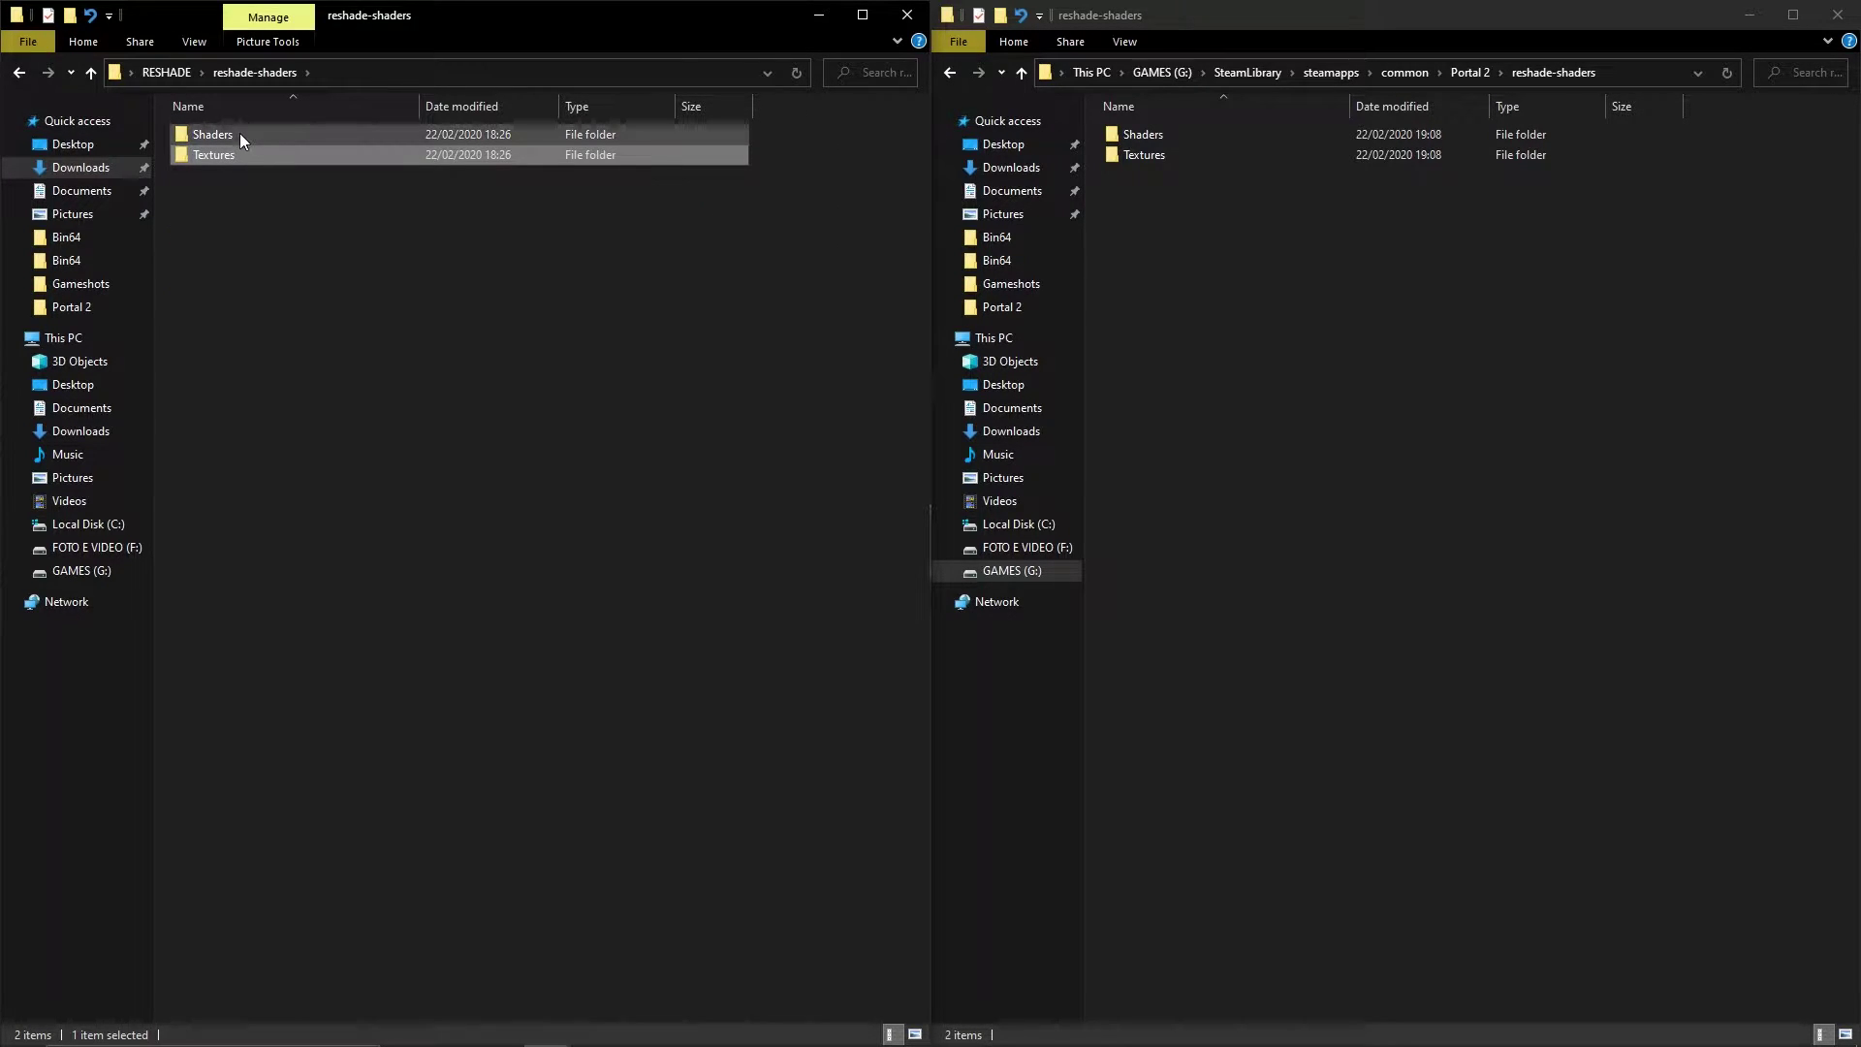
pyautogui.keyDown('ctrl'); pyautogui.click(238, 136); pyautogui.keyUp('ctrl')
pyautogui.rightClick(238, 135)
pyautogui.click(294, 471)
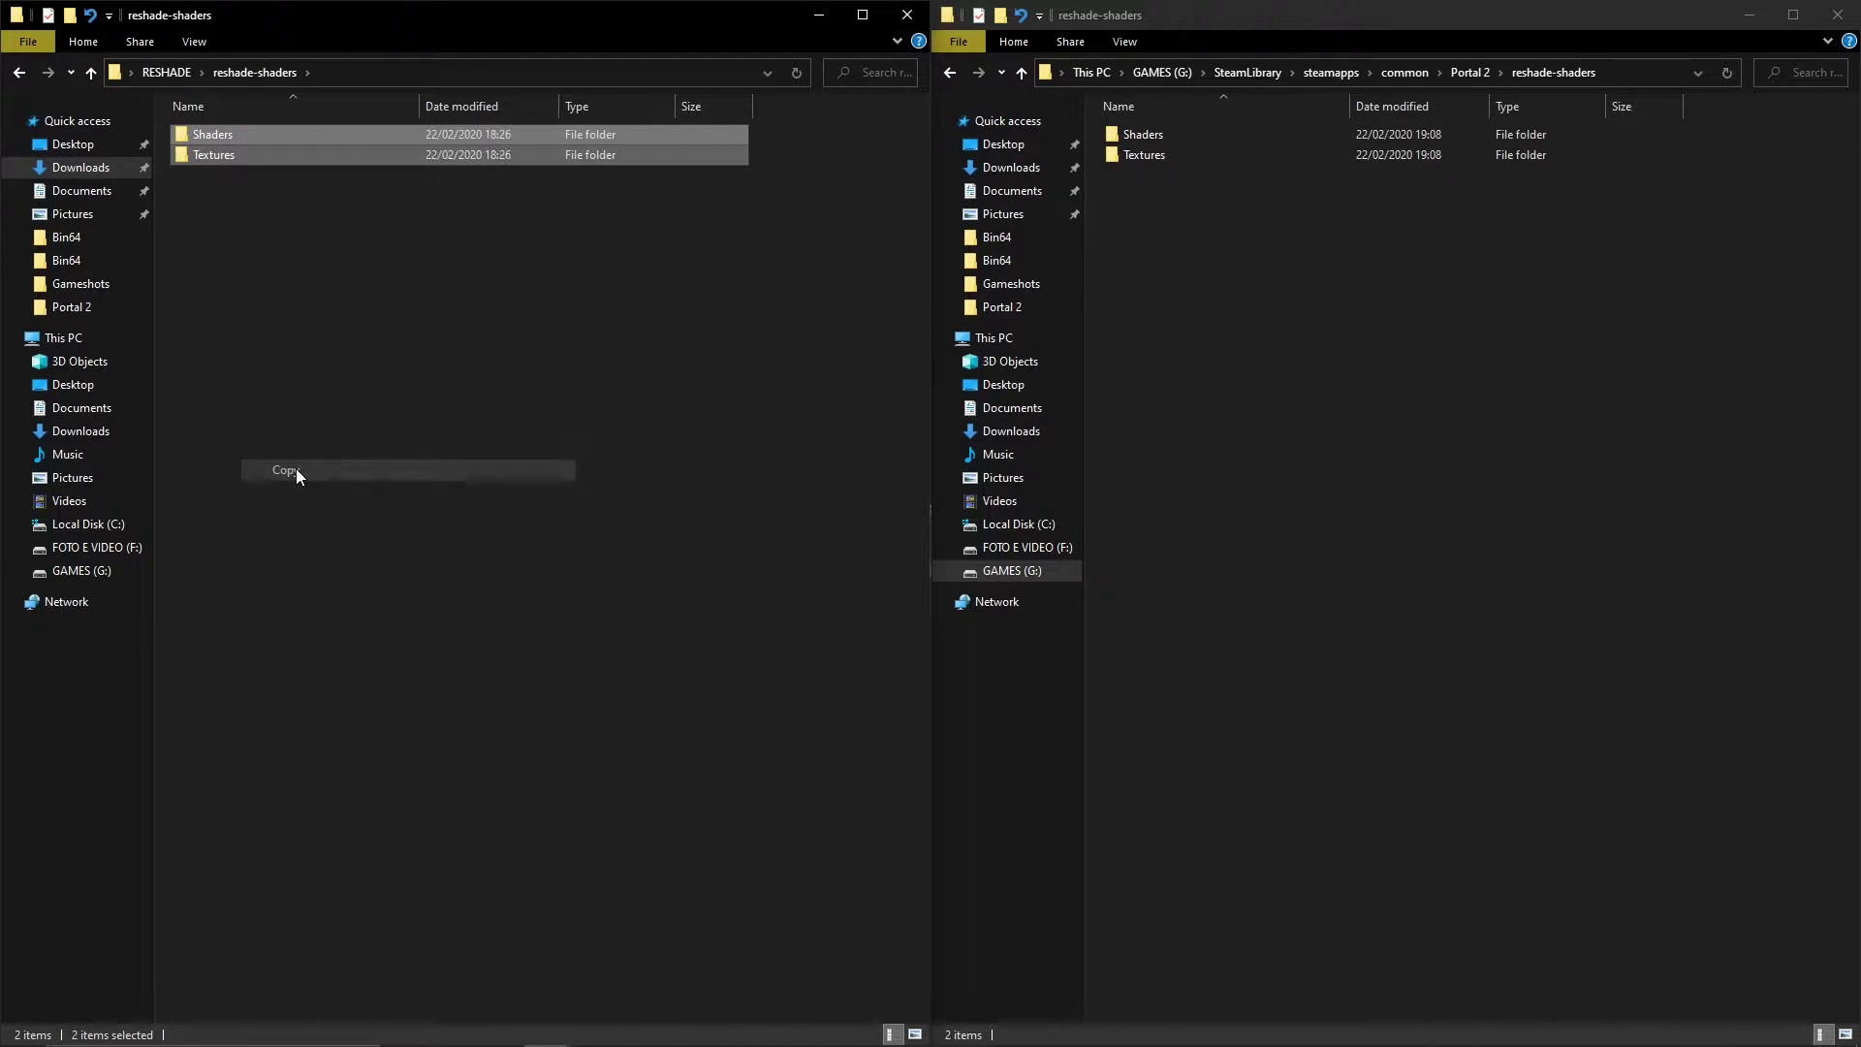
pyautogui.click(1243, 290)
pyautogui.rightClick(1243, 297)
pyautogui.click(1248, 423)
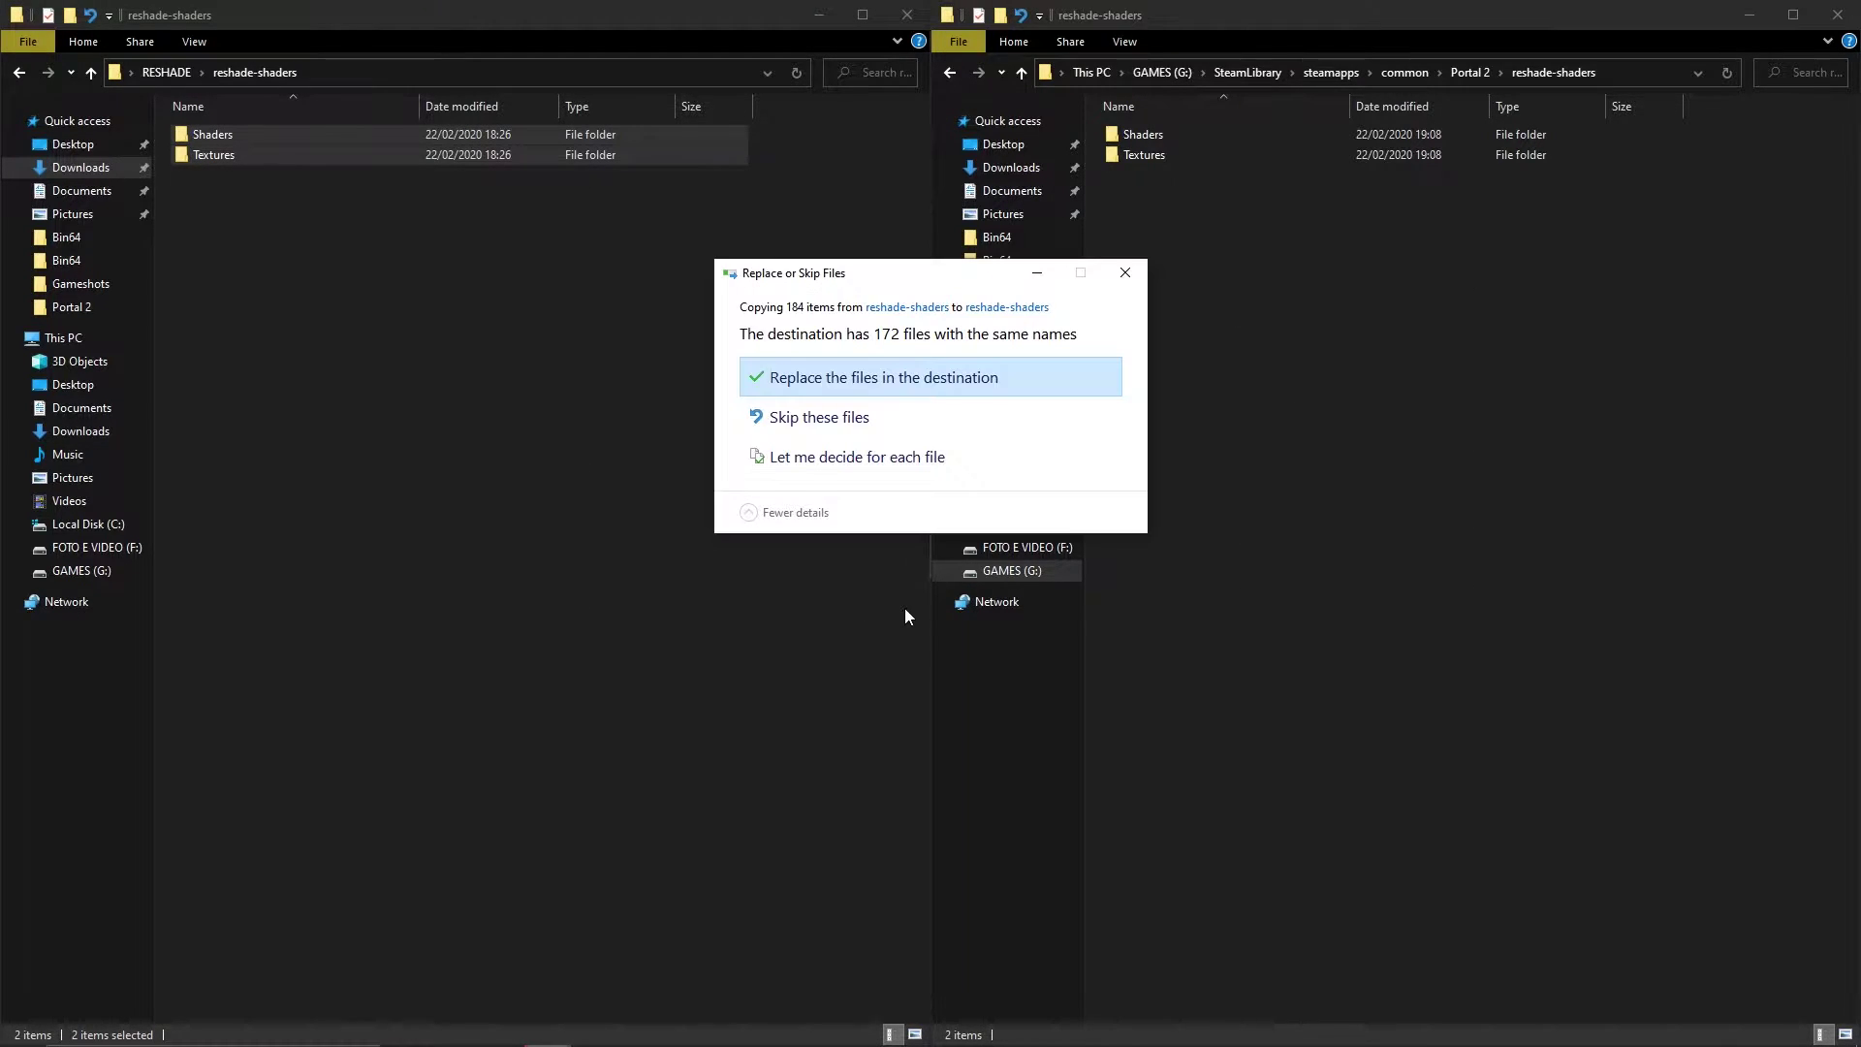
pyautogui.click(803, 385)
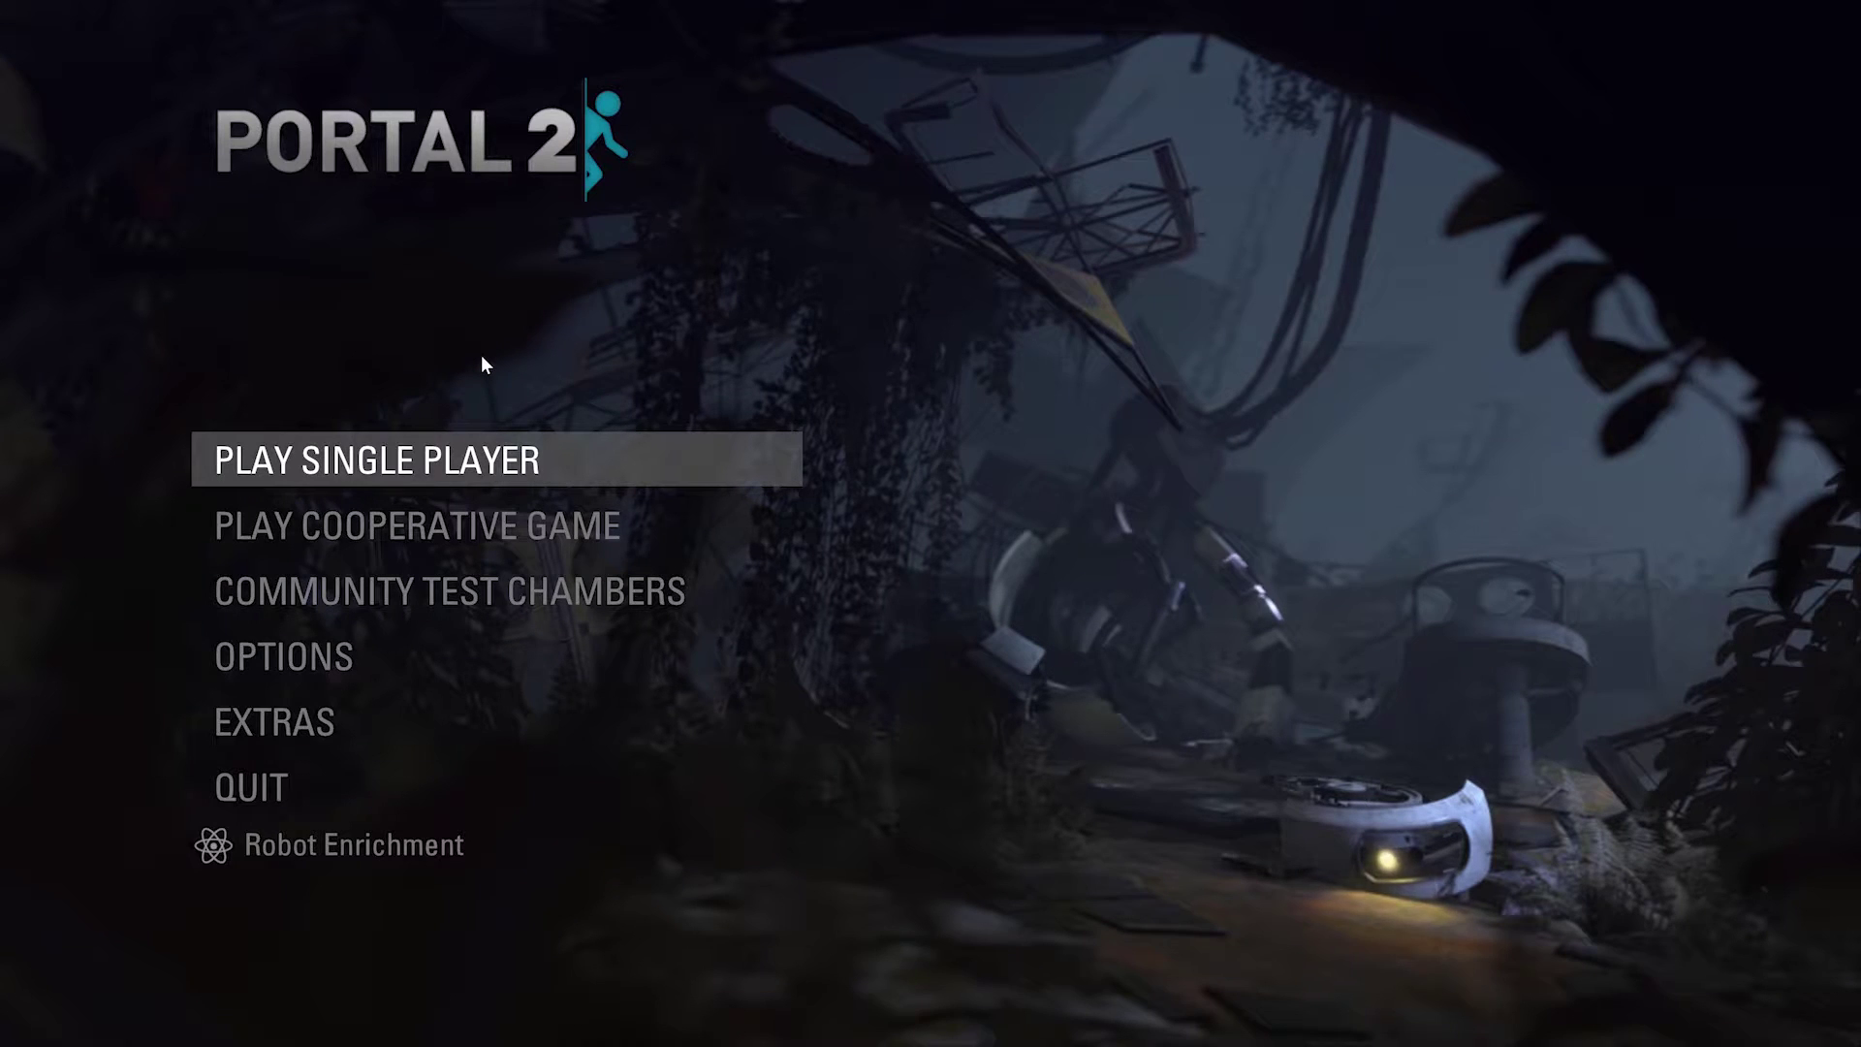
# Open the ReShade overlay with Home over Portal 2's menu and show the Log tab
pyautogui.press('Home')
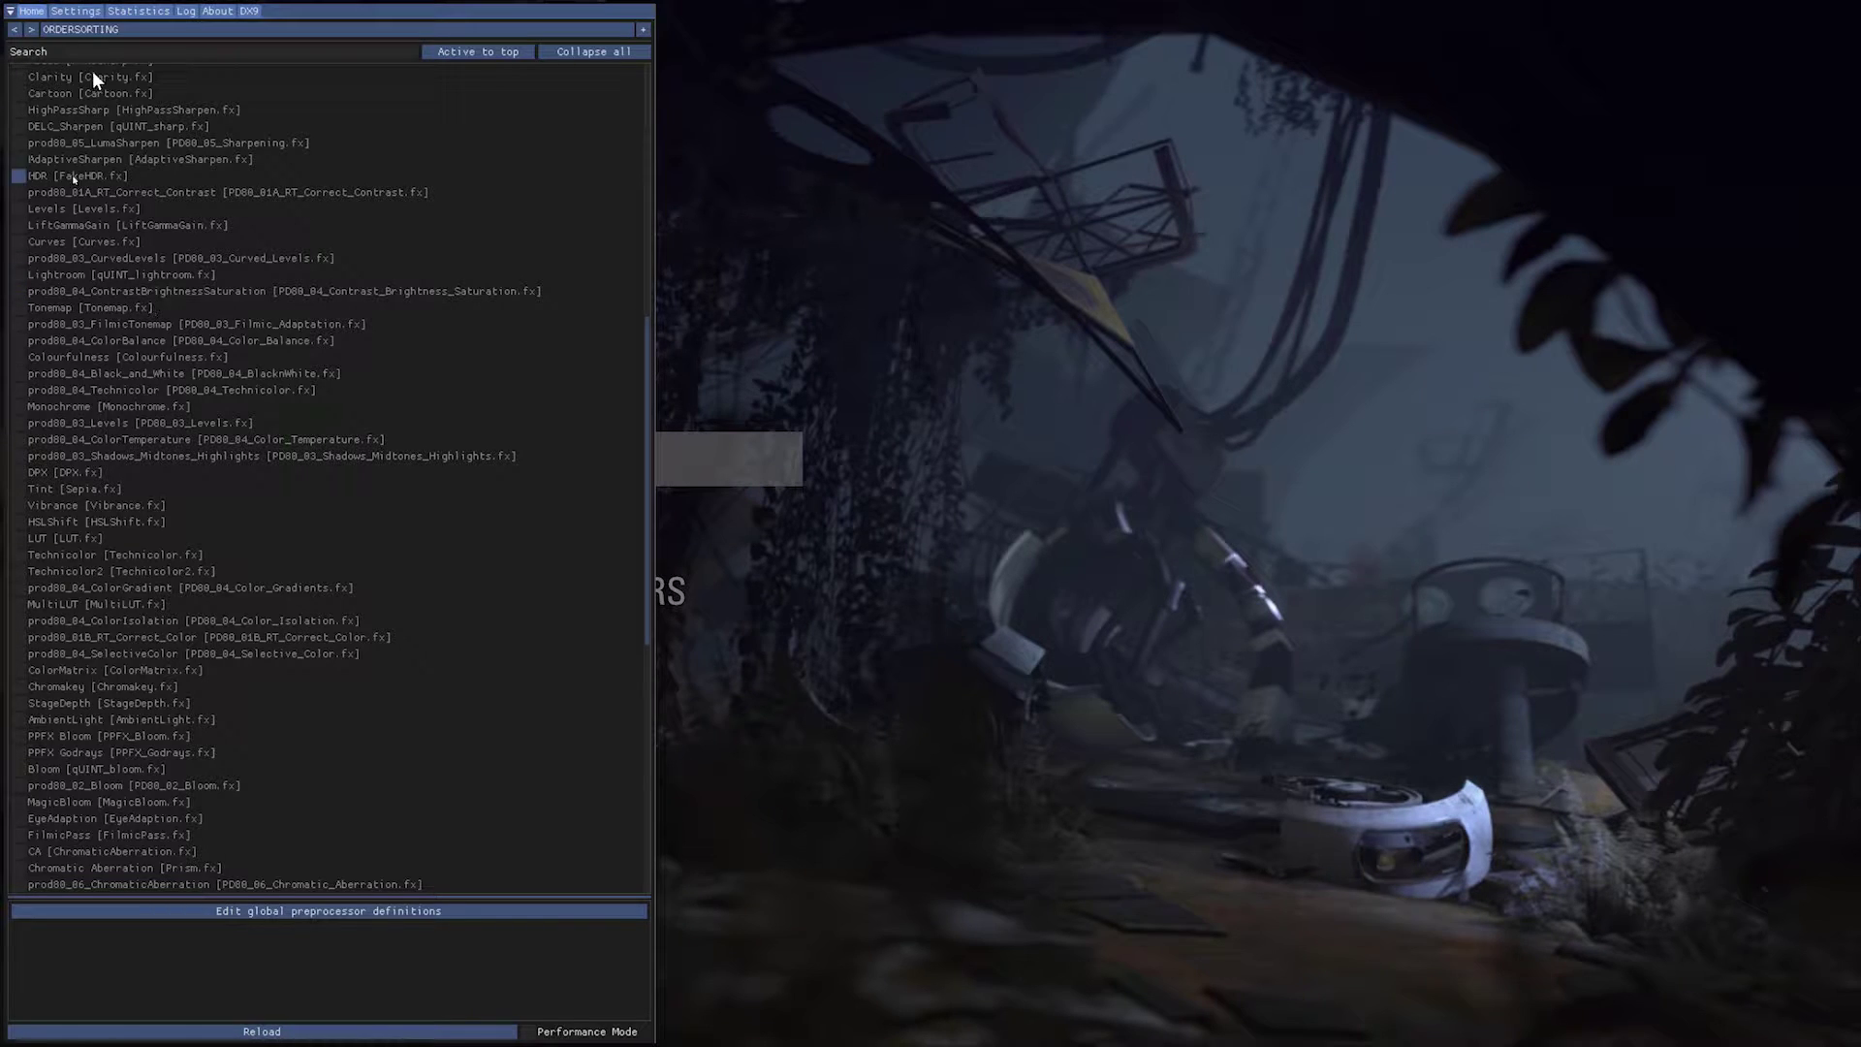
pyautogui.scroll(3, 270, 514)
pyautogui.scroll(5, 274, 510)
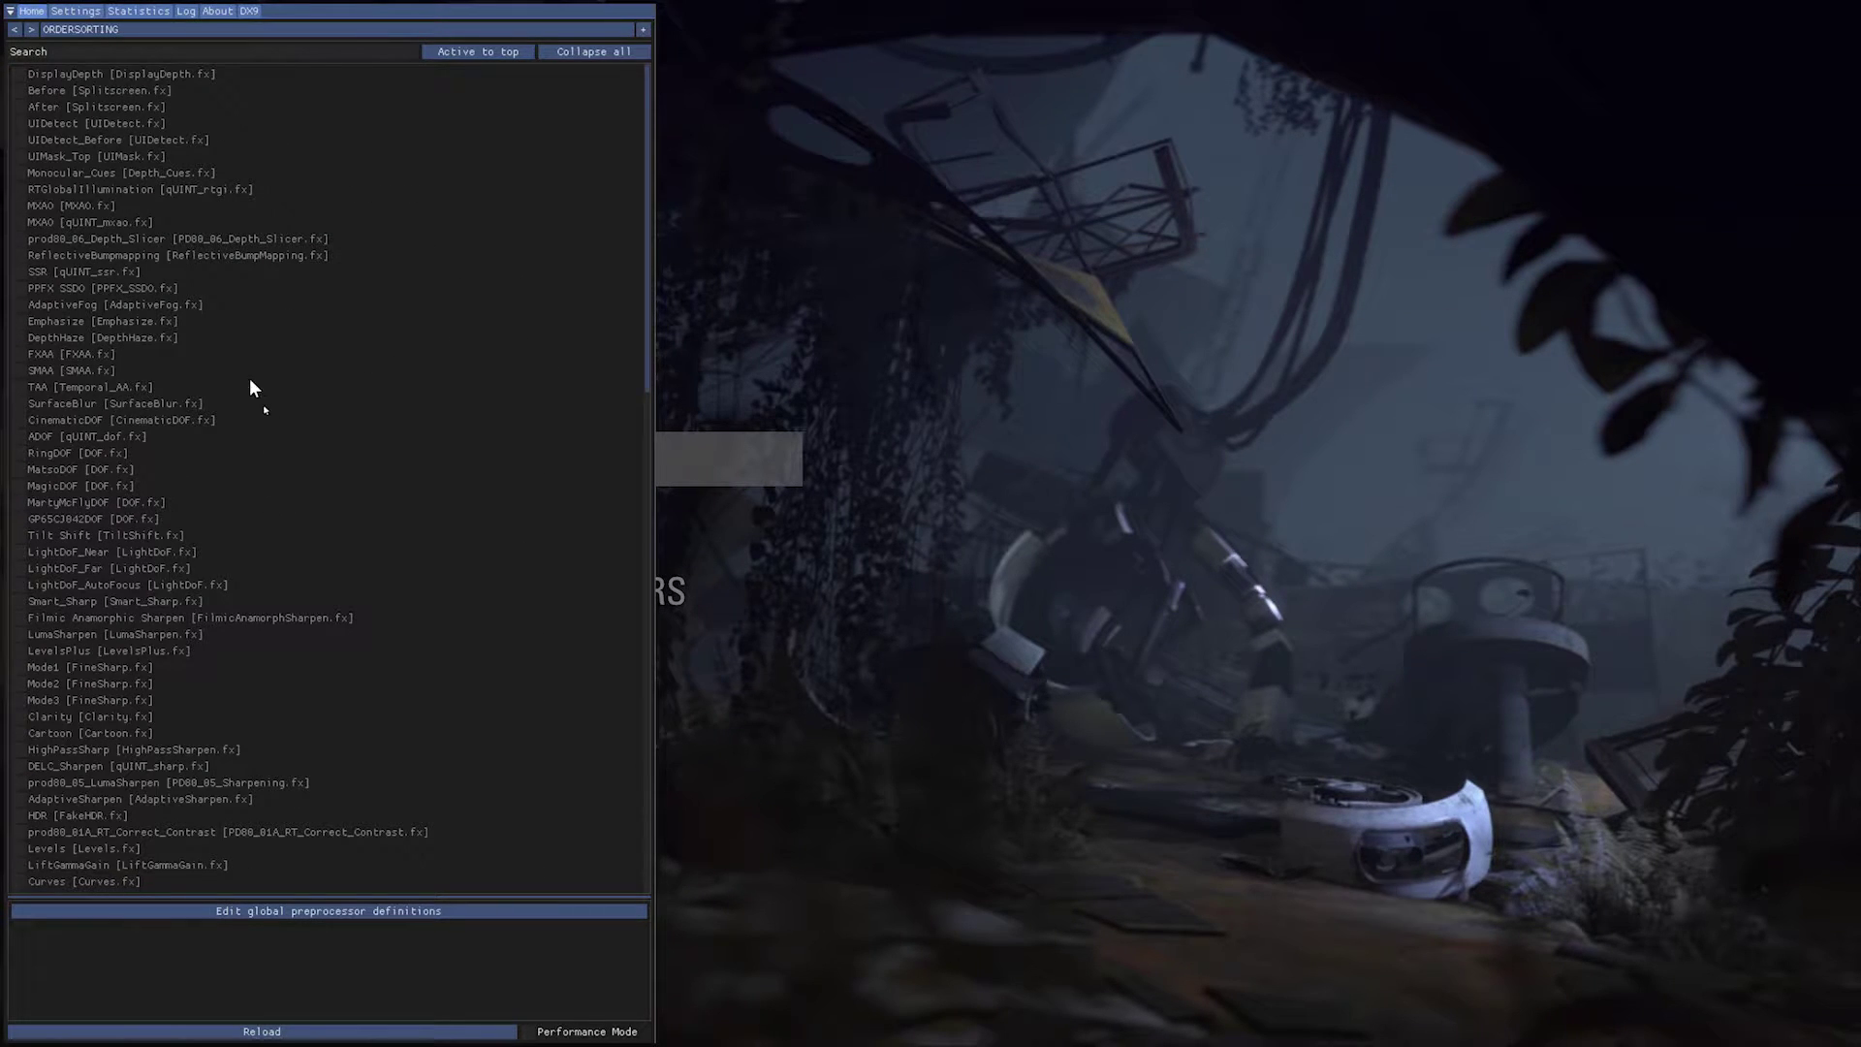
pyautogui.scroll(-3, 241, 412)
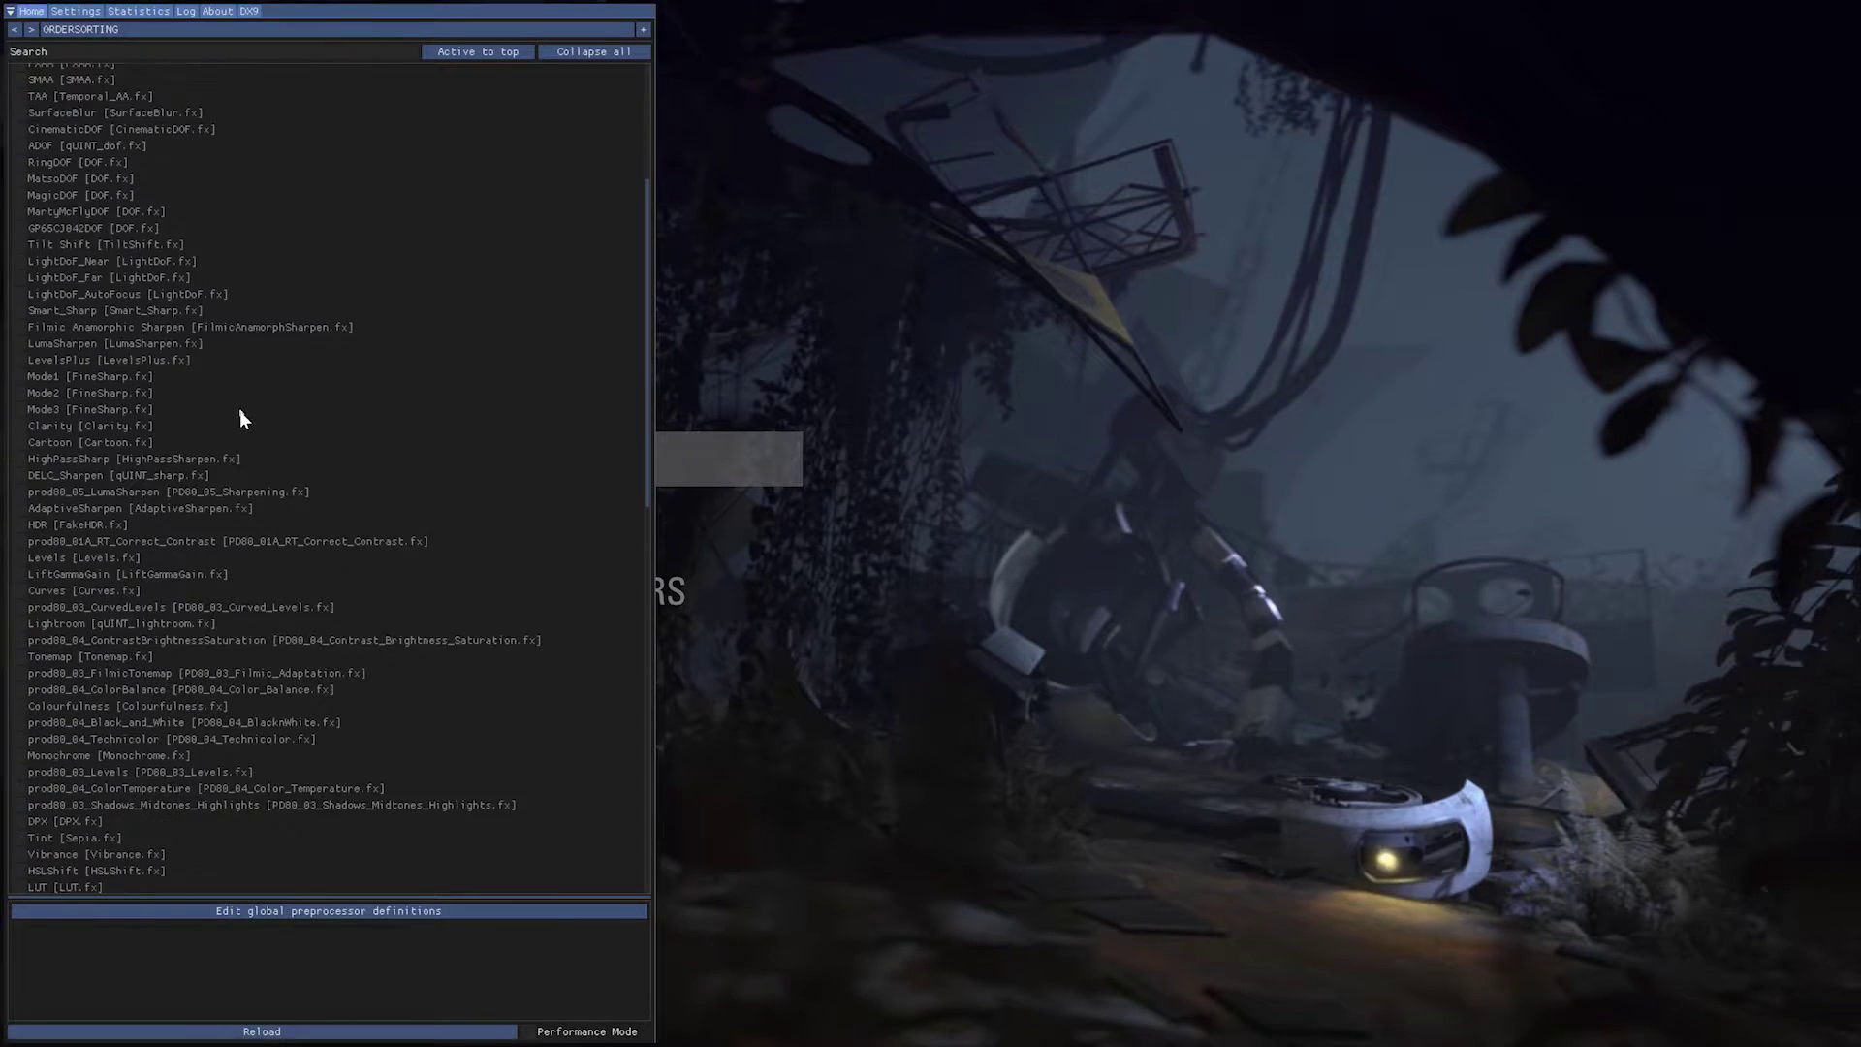
pyautogui.click(188, 12)
# Drag the overlay's right edge wider and scroll through the shader-load log entries
pyautogui.moveTo(647, 118); pyautogui.dragTo(654, 241)
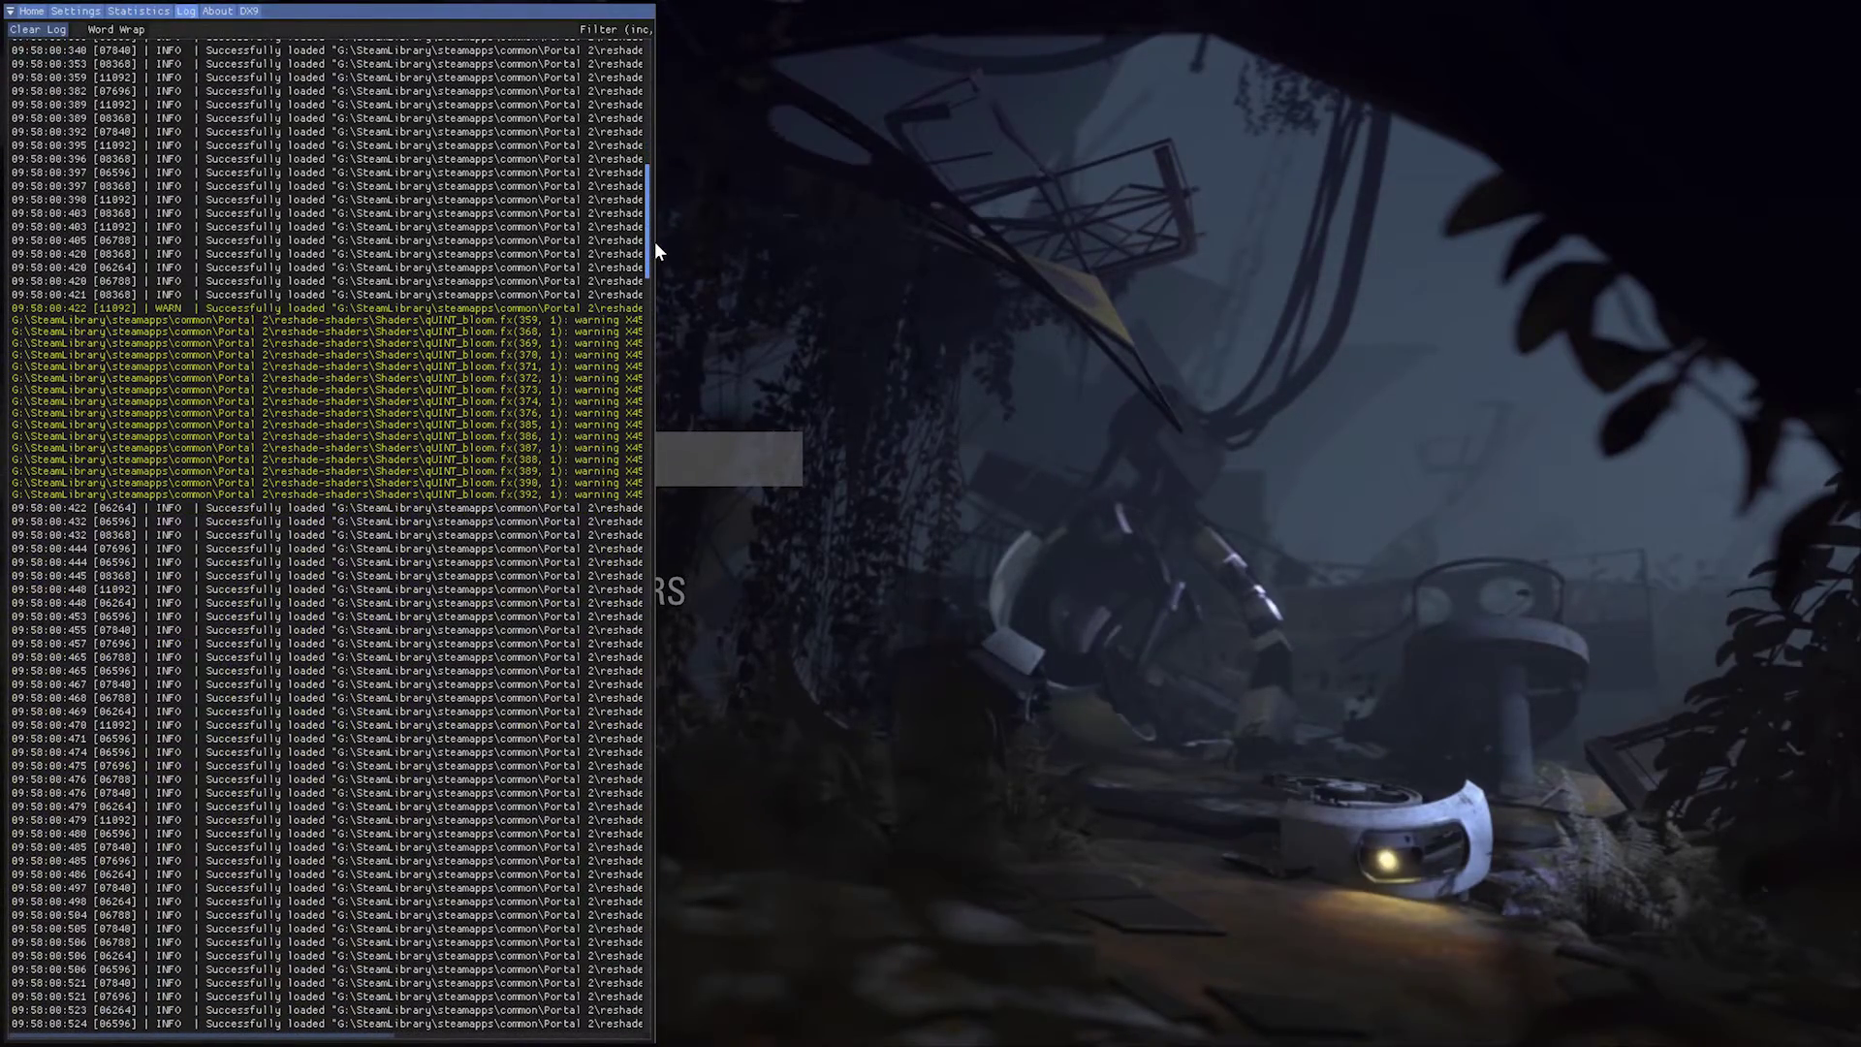
pyautogui.moveTo(657, 356); pyautogui.dragTo(867, 366)
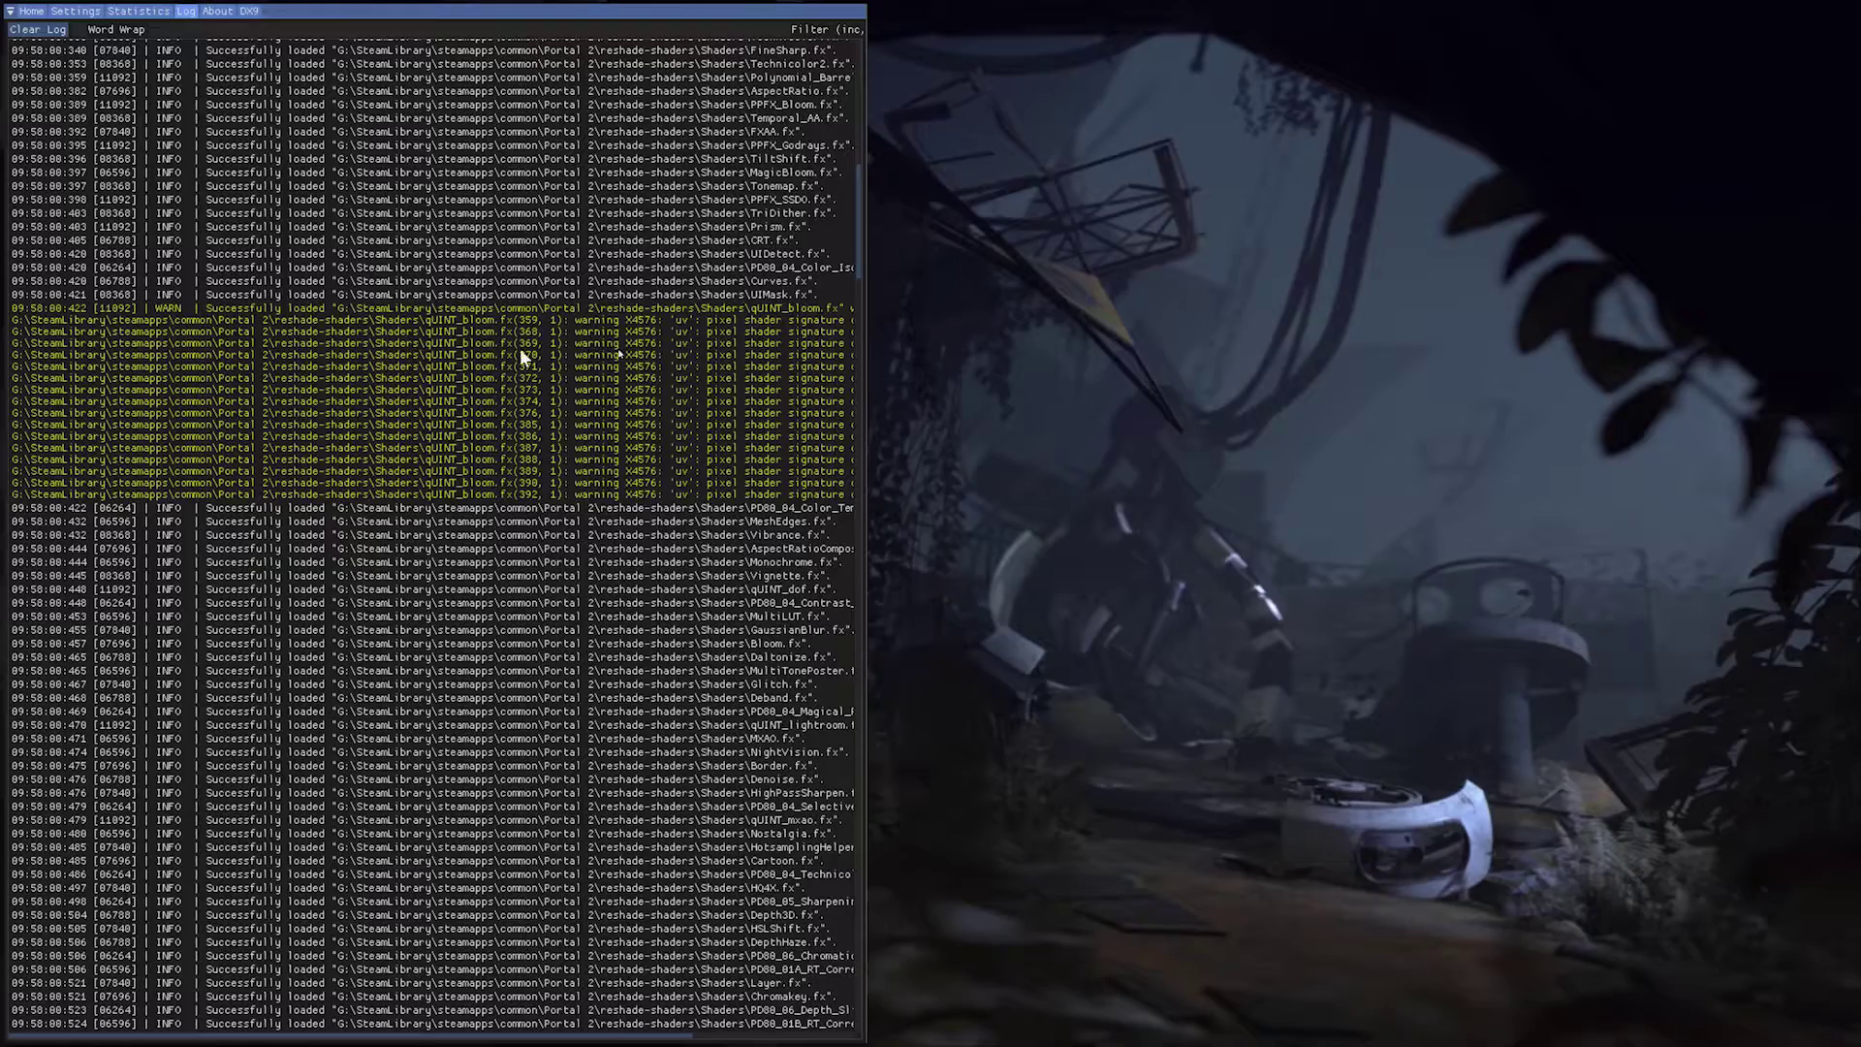
pyautogui.scroll(-7, 718, 528)
pyautogui.scroll(-13, 723, 552)
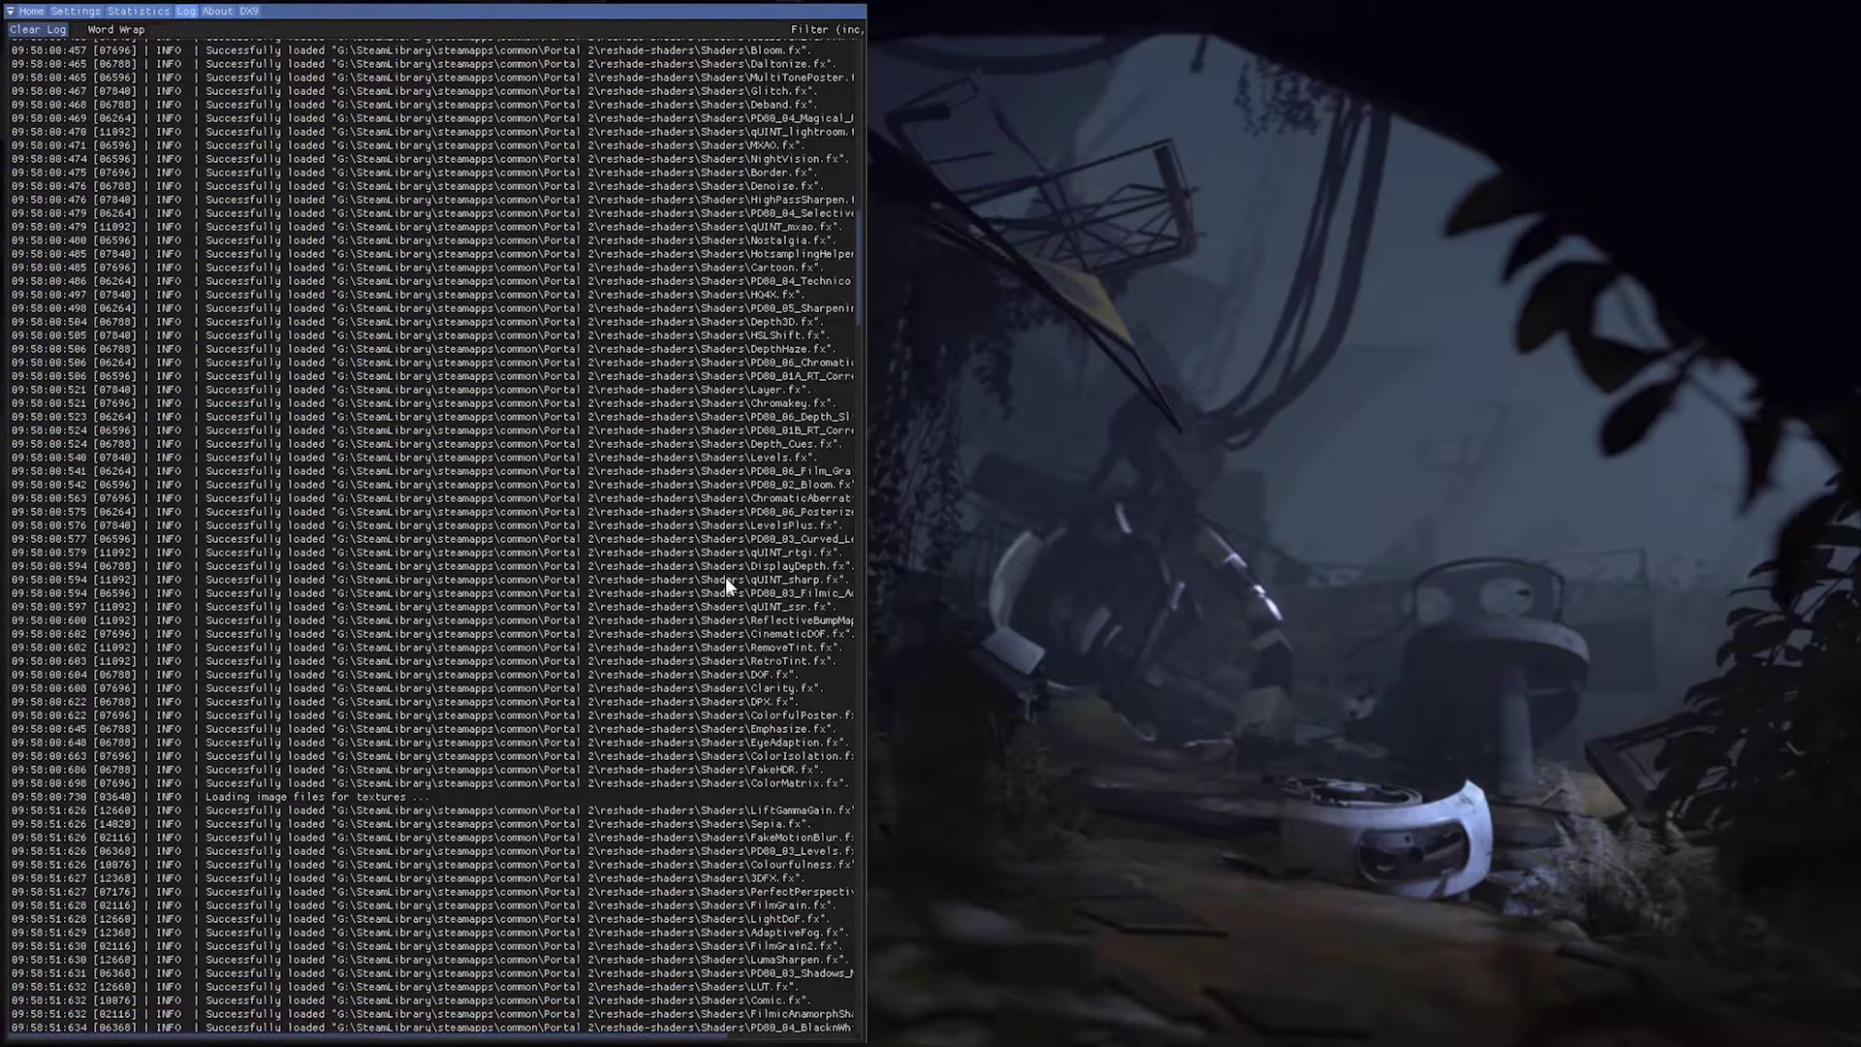
pyautogui.scroll(-10, 752, 766)
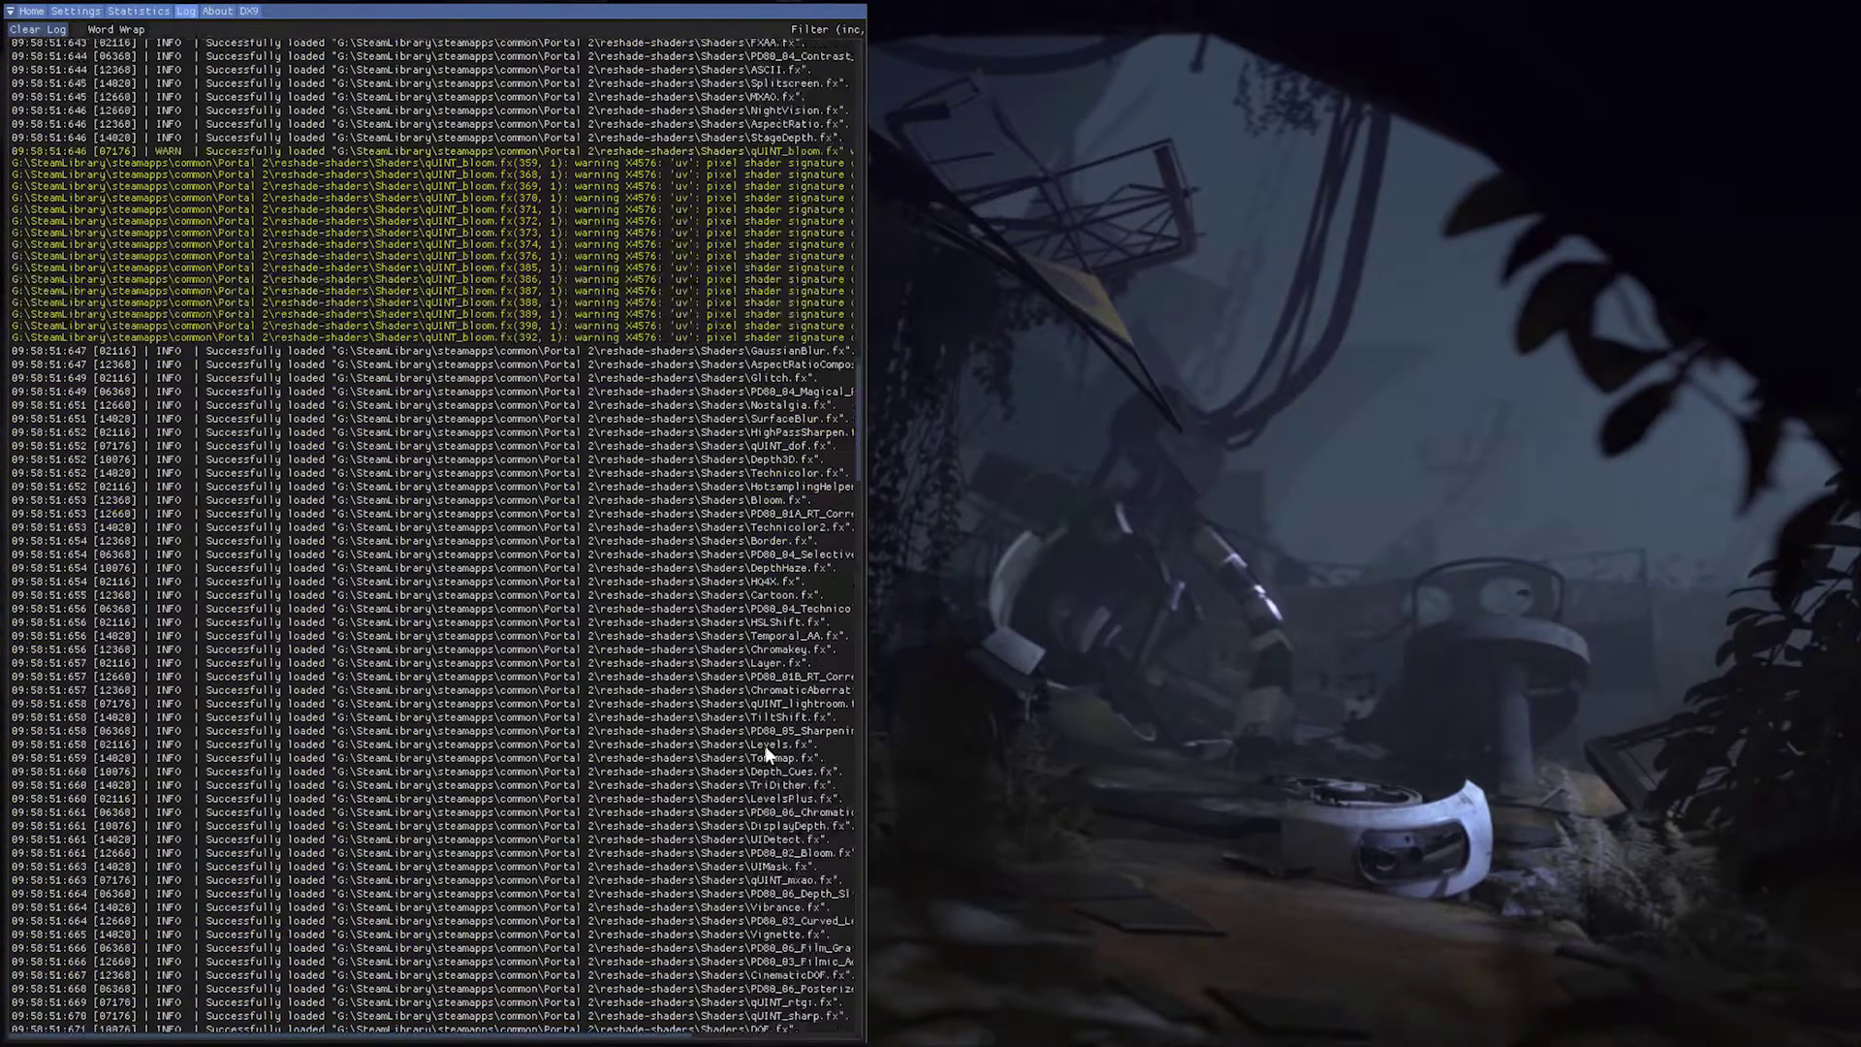
pyautogui.moveTo(858, 435); pyautogui.dragTo(877, 38)
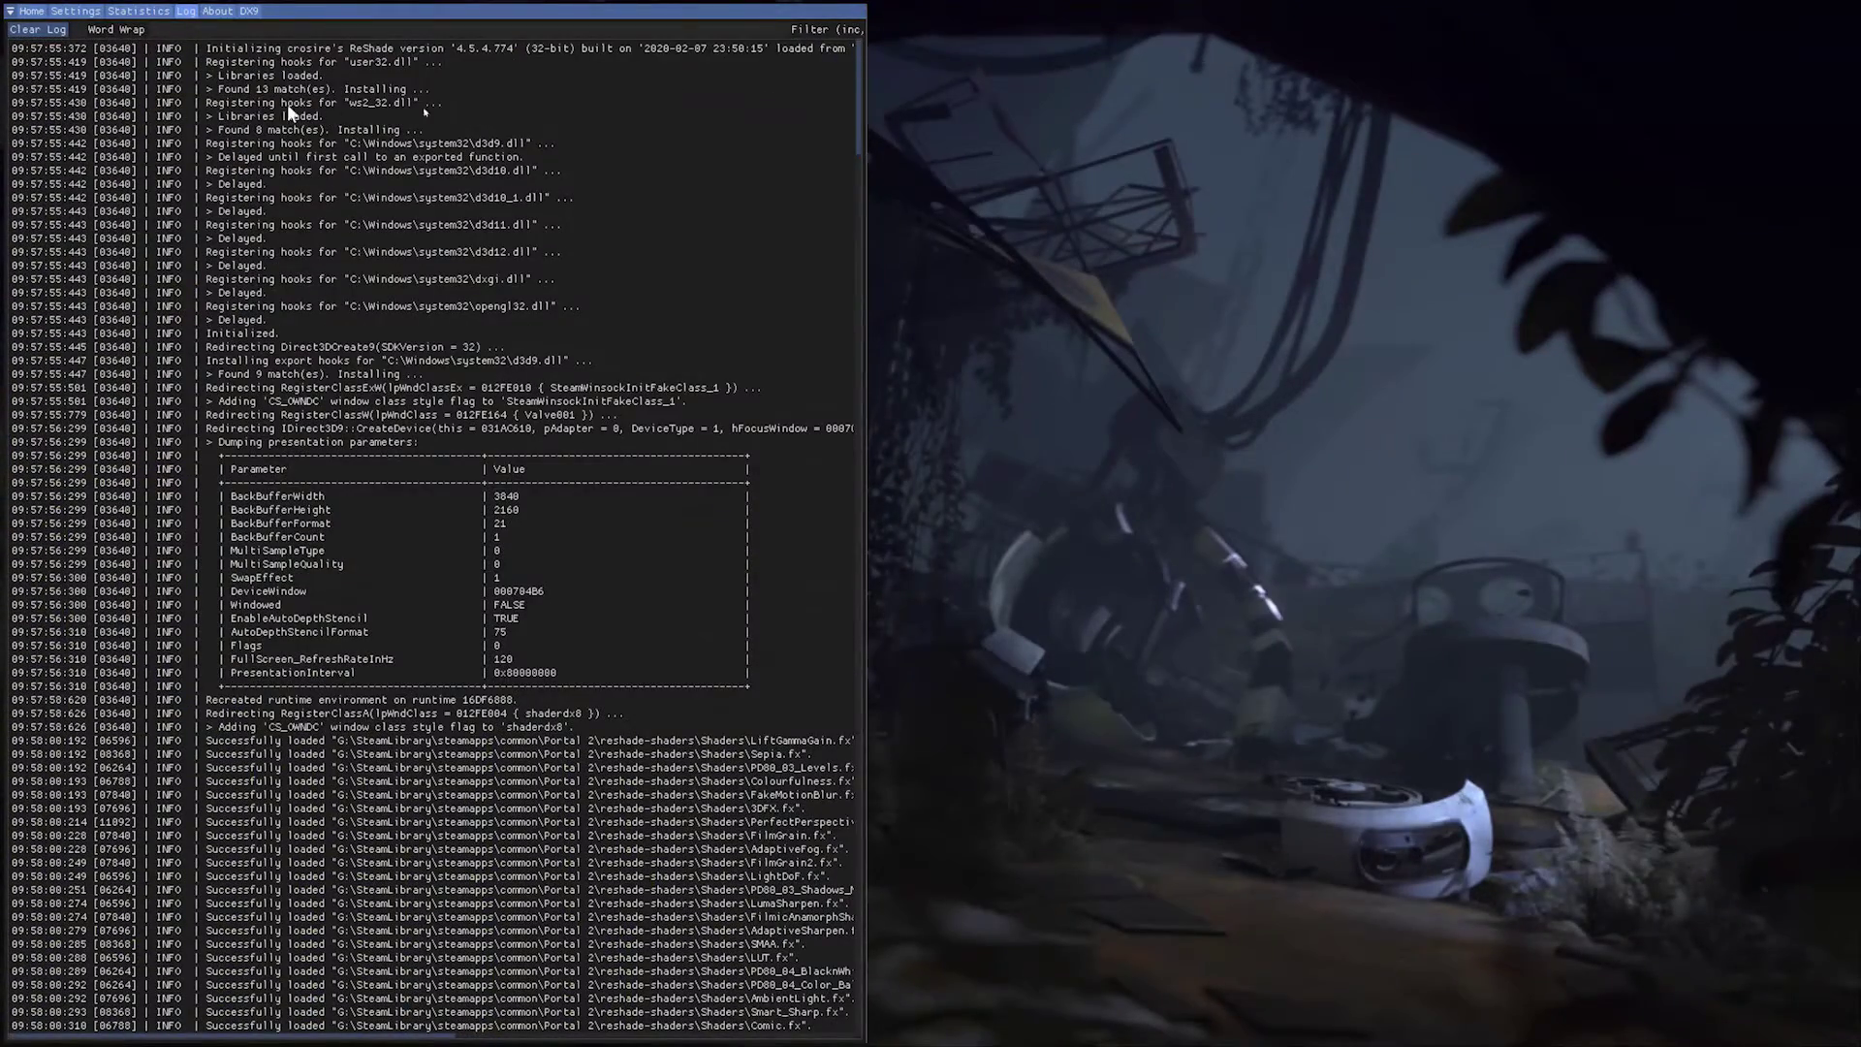
pyautogui.click(36, 11)
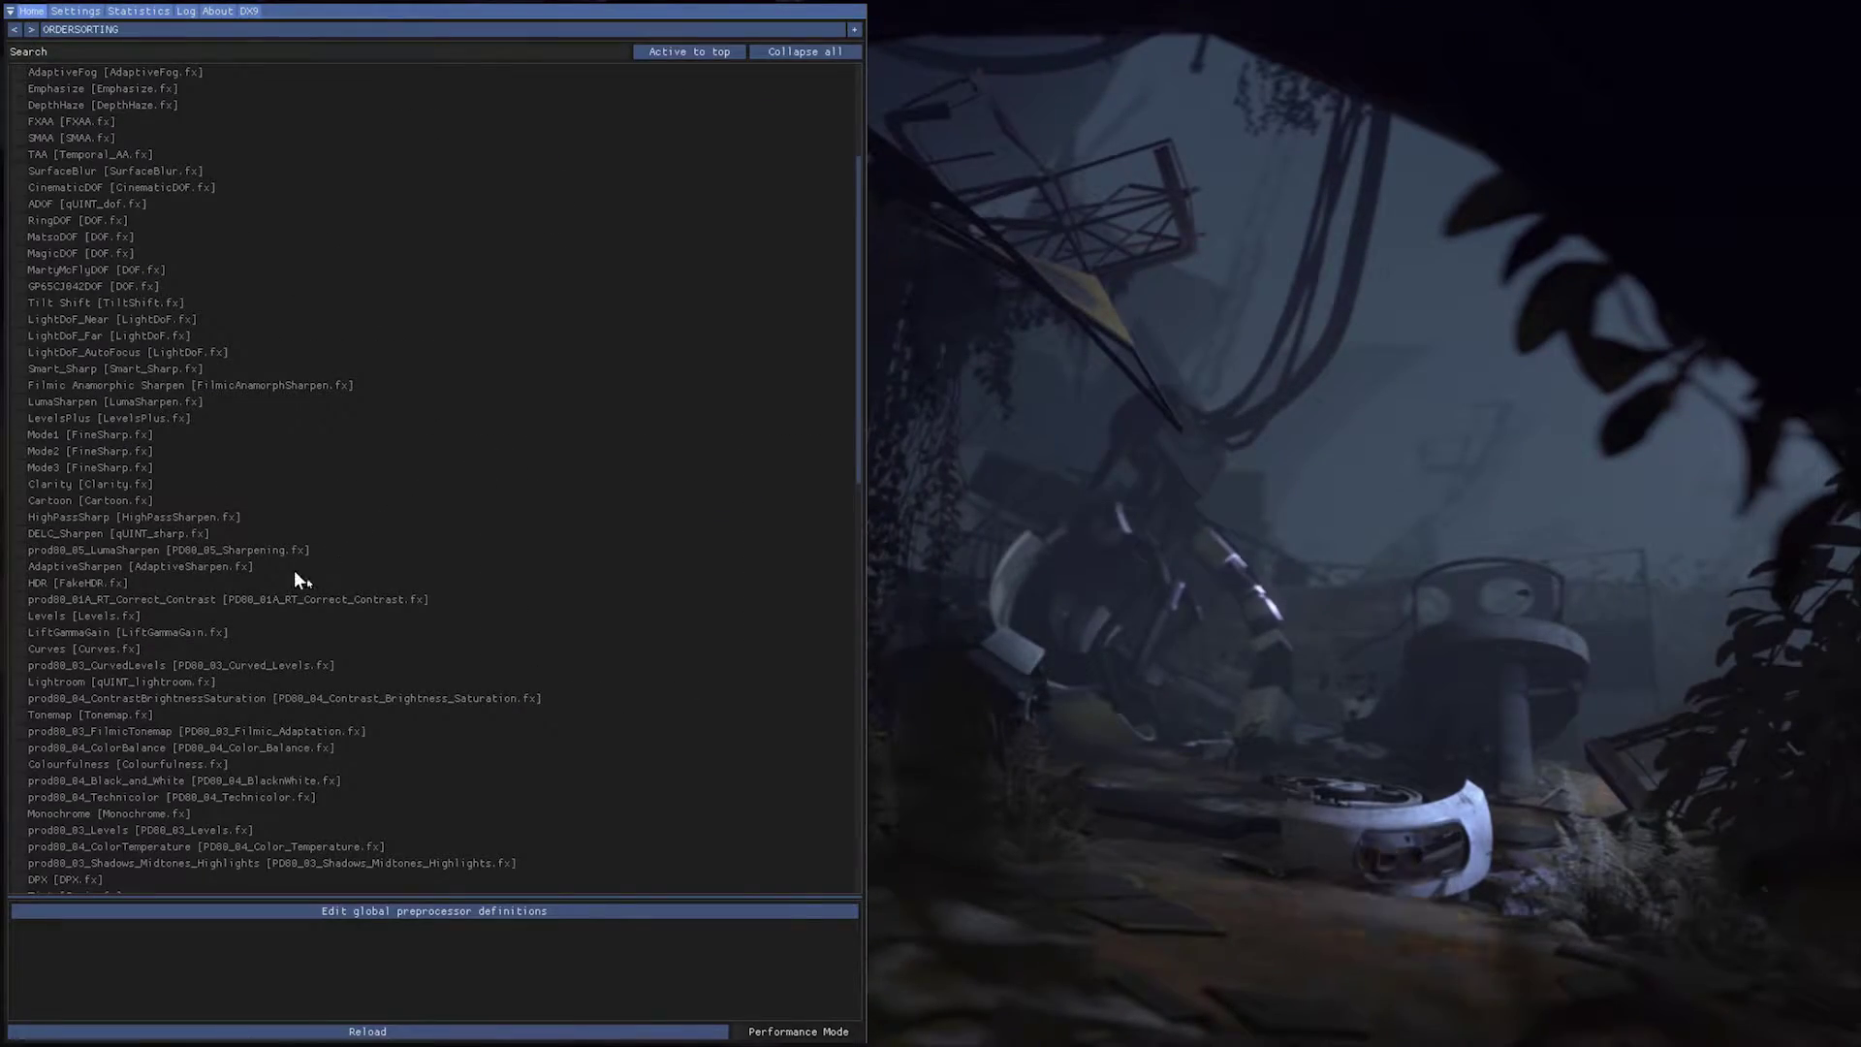
# Scroll through the effects list to review shaders such as MagicBloom and Chromakey
pyautogui.scroll(3, 351, 378)
pyautogui.scroll(-8, 257, 432)
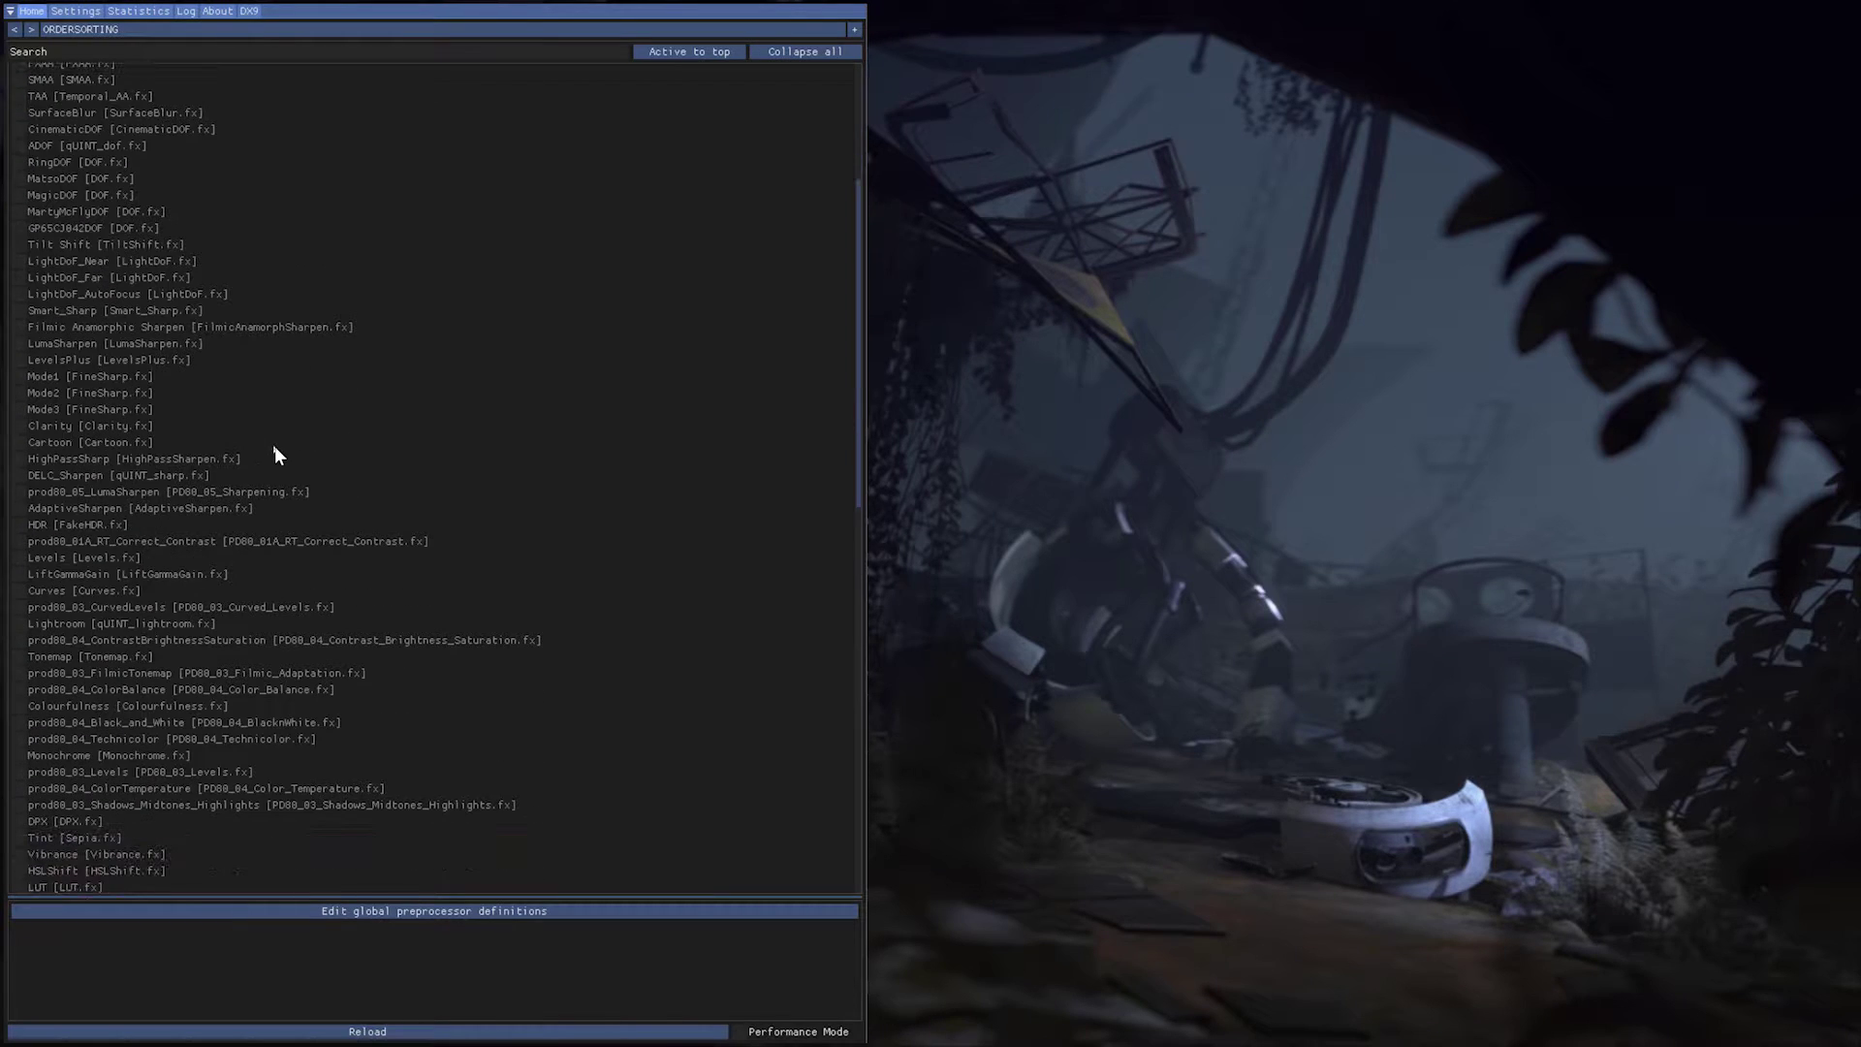
pyautogui.scroll(-2, 279, 454)
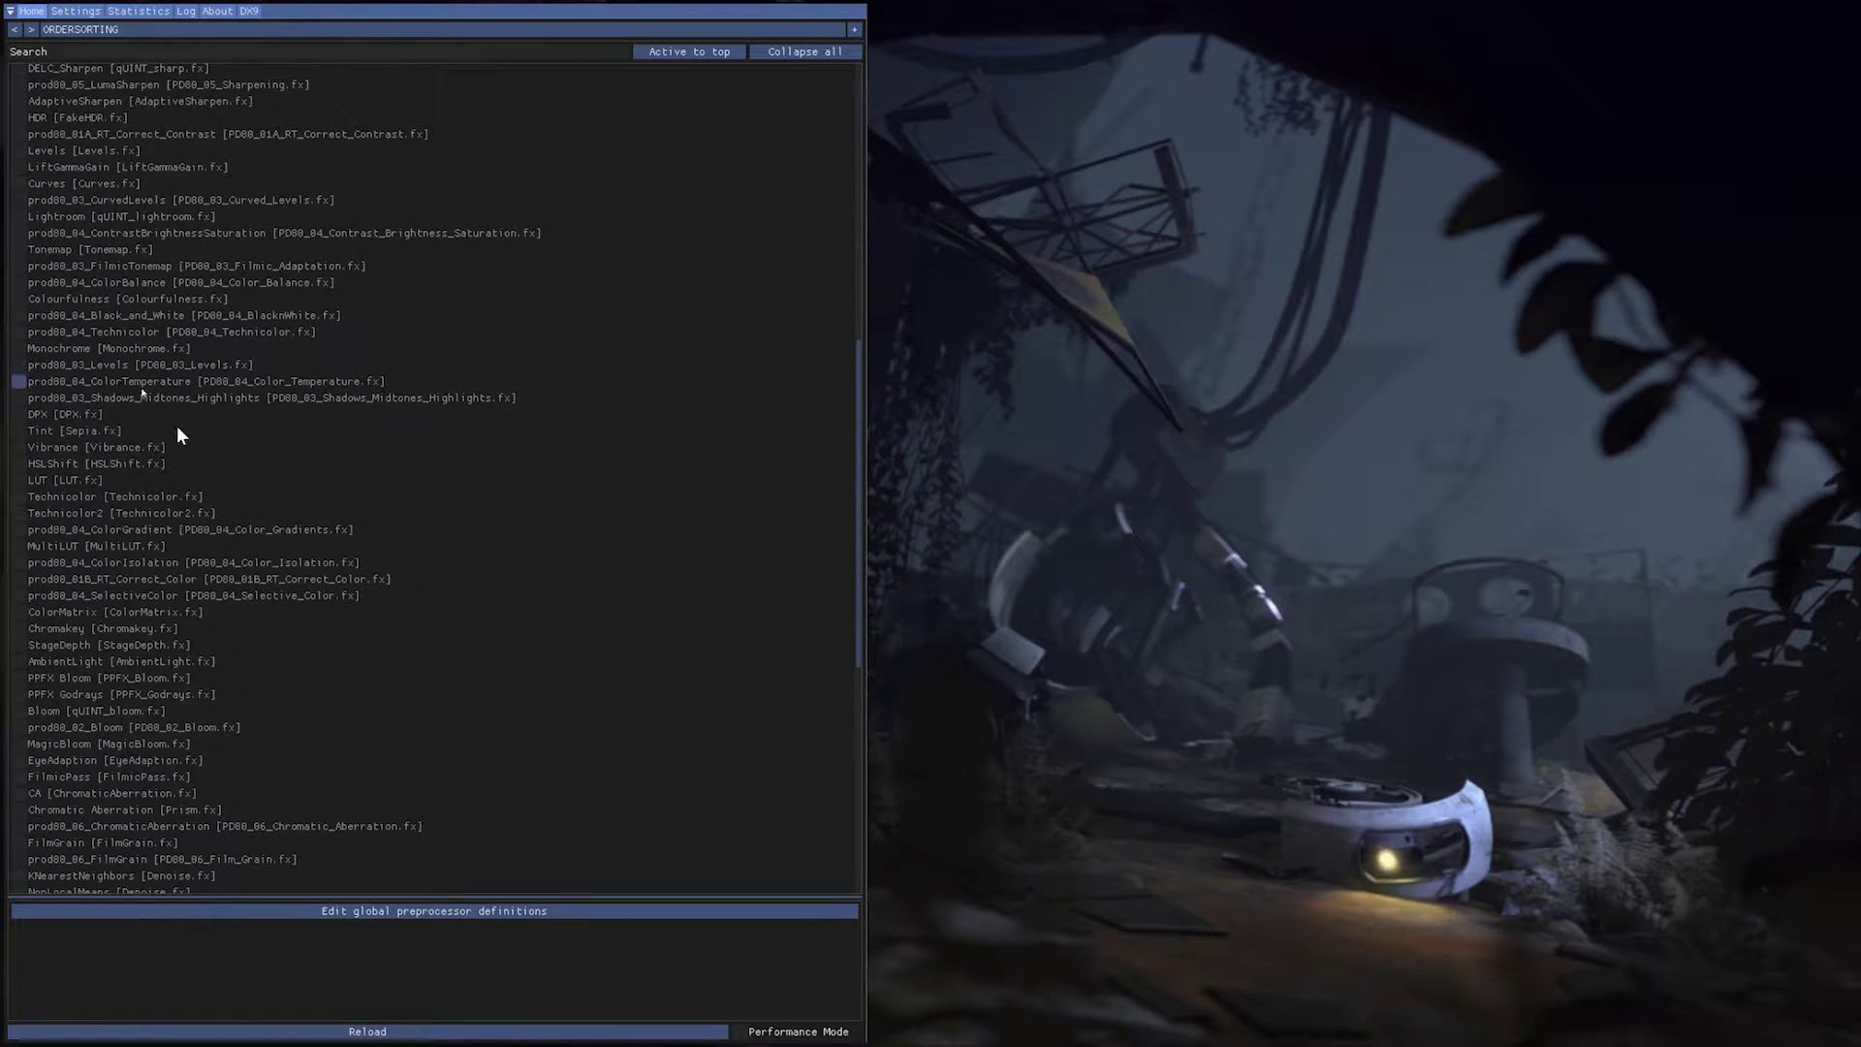
pyautogui.scroll(-2, 215, 643)
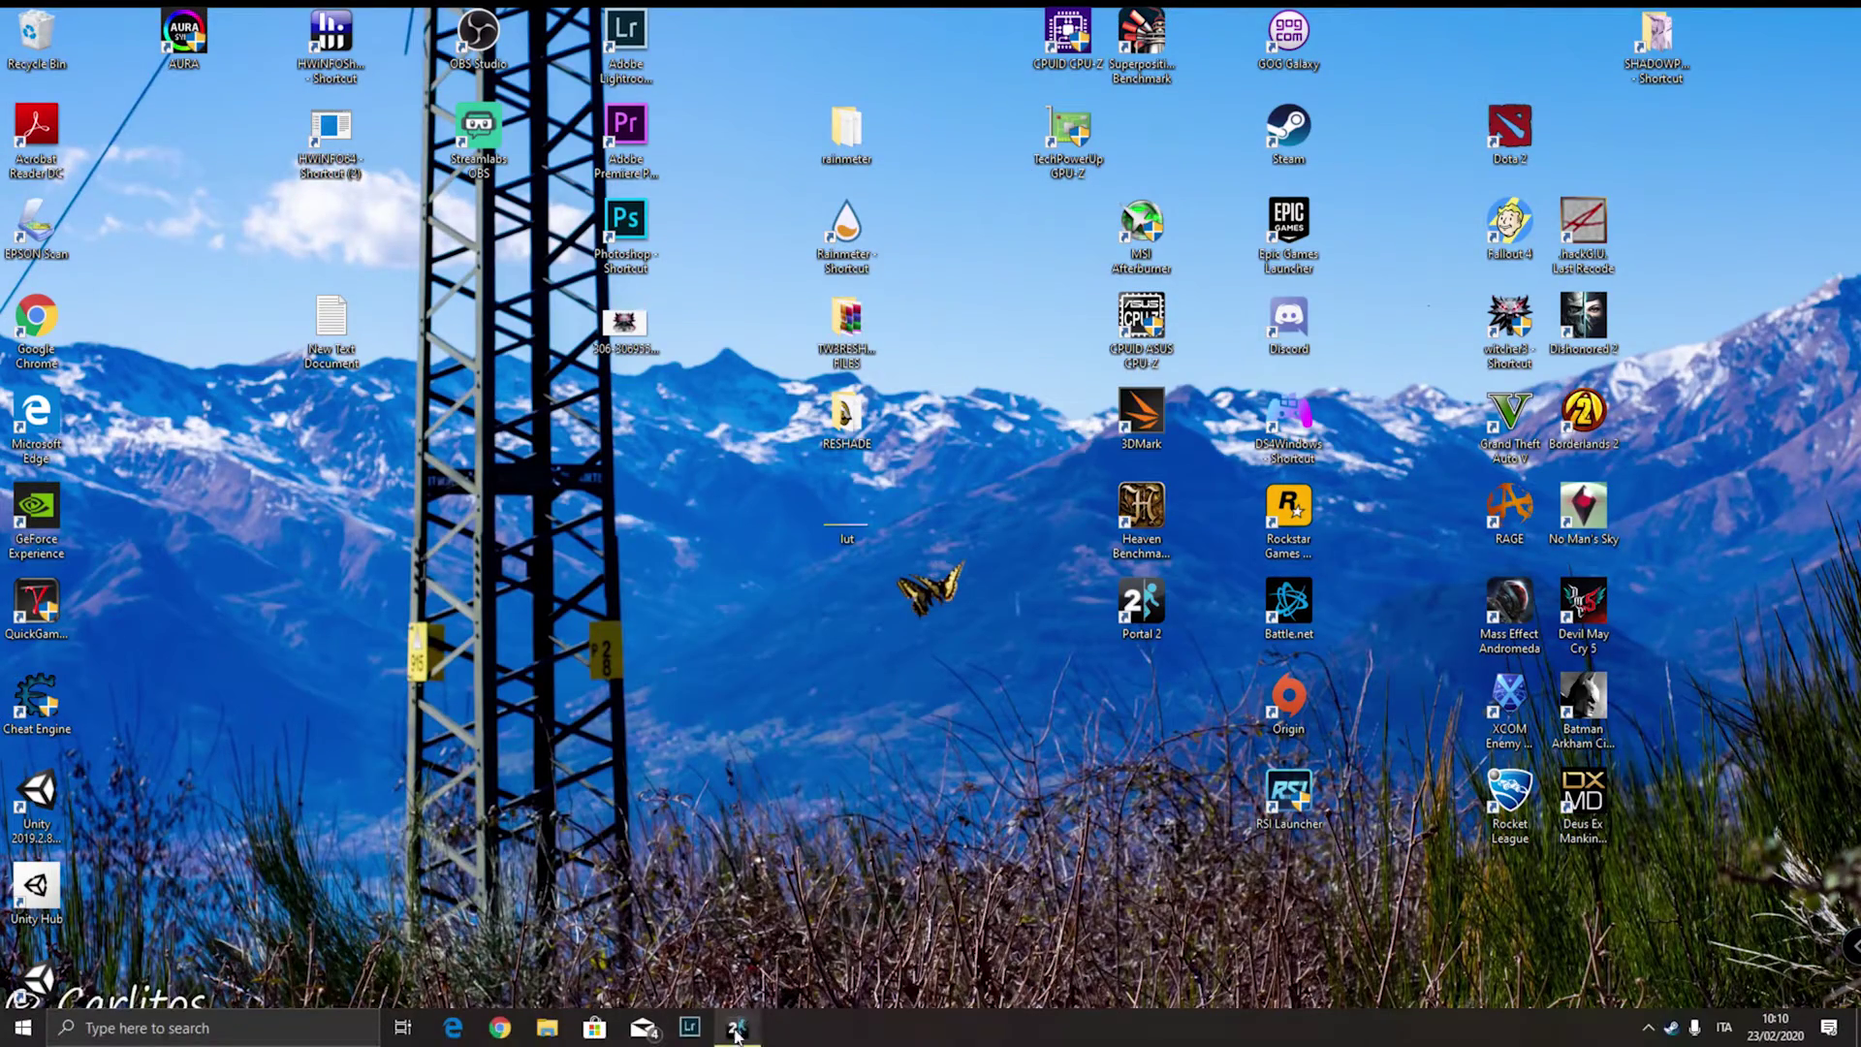
# Browse to G:\SteamLibrary\steamapps\common\Portal 2\reshade-shaders\Shaders in File Explorer
pyautogui.click(547, 1027)
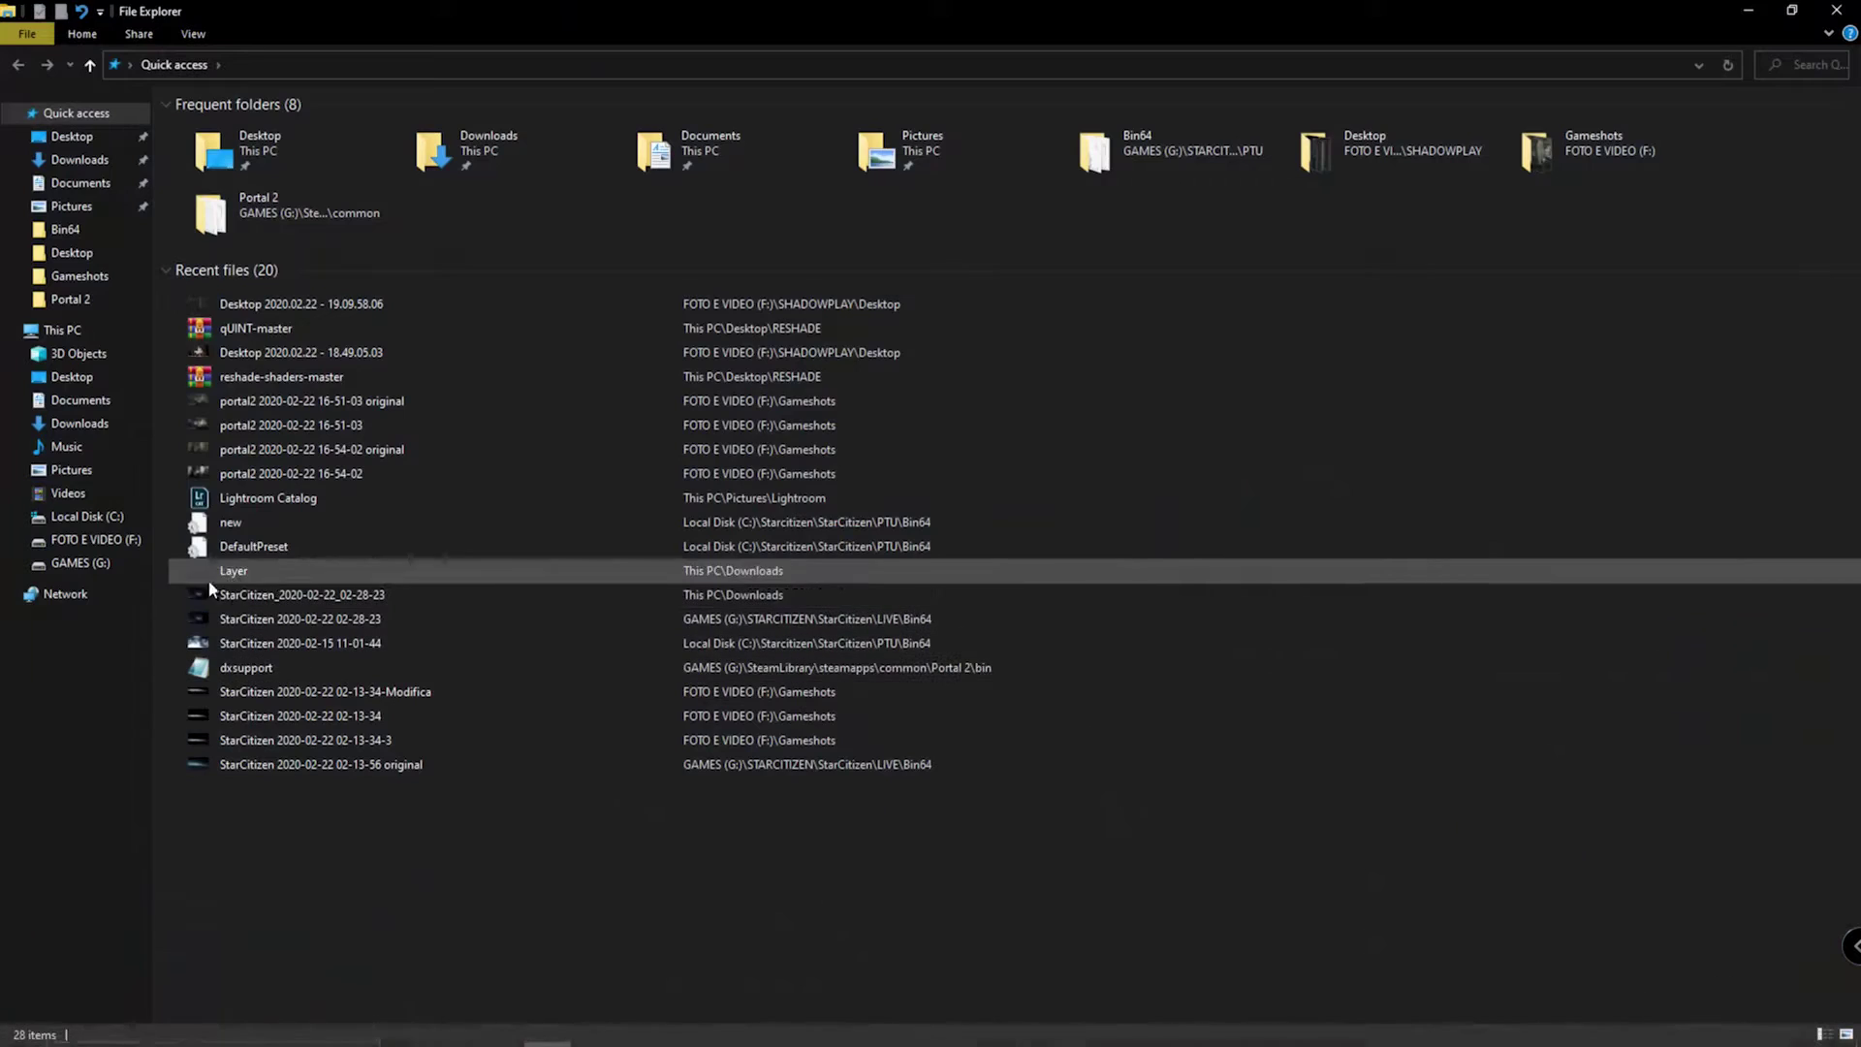
pyautogui.click(82, 563)
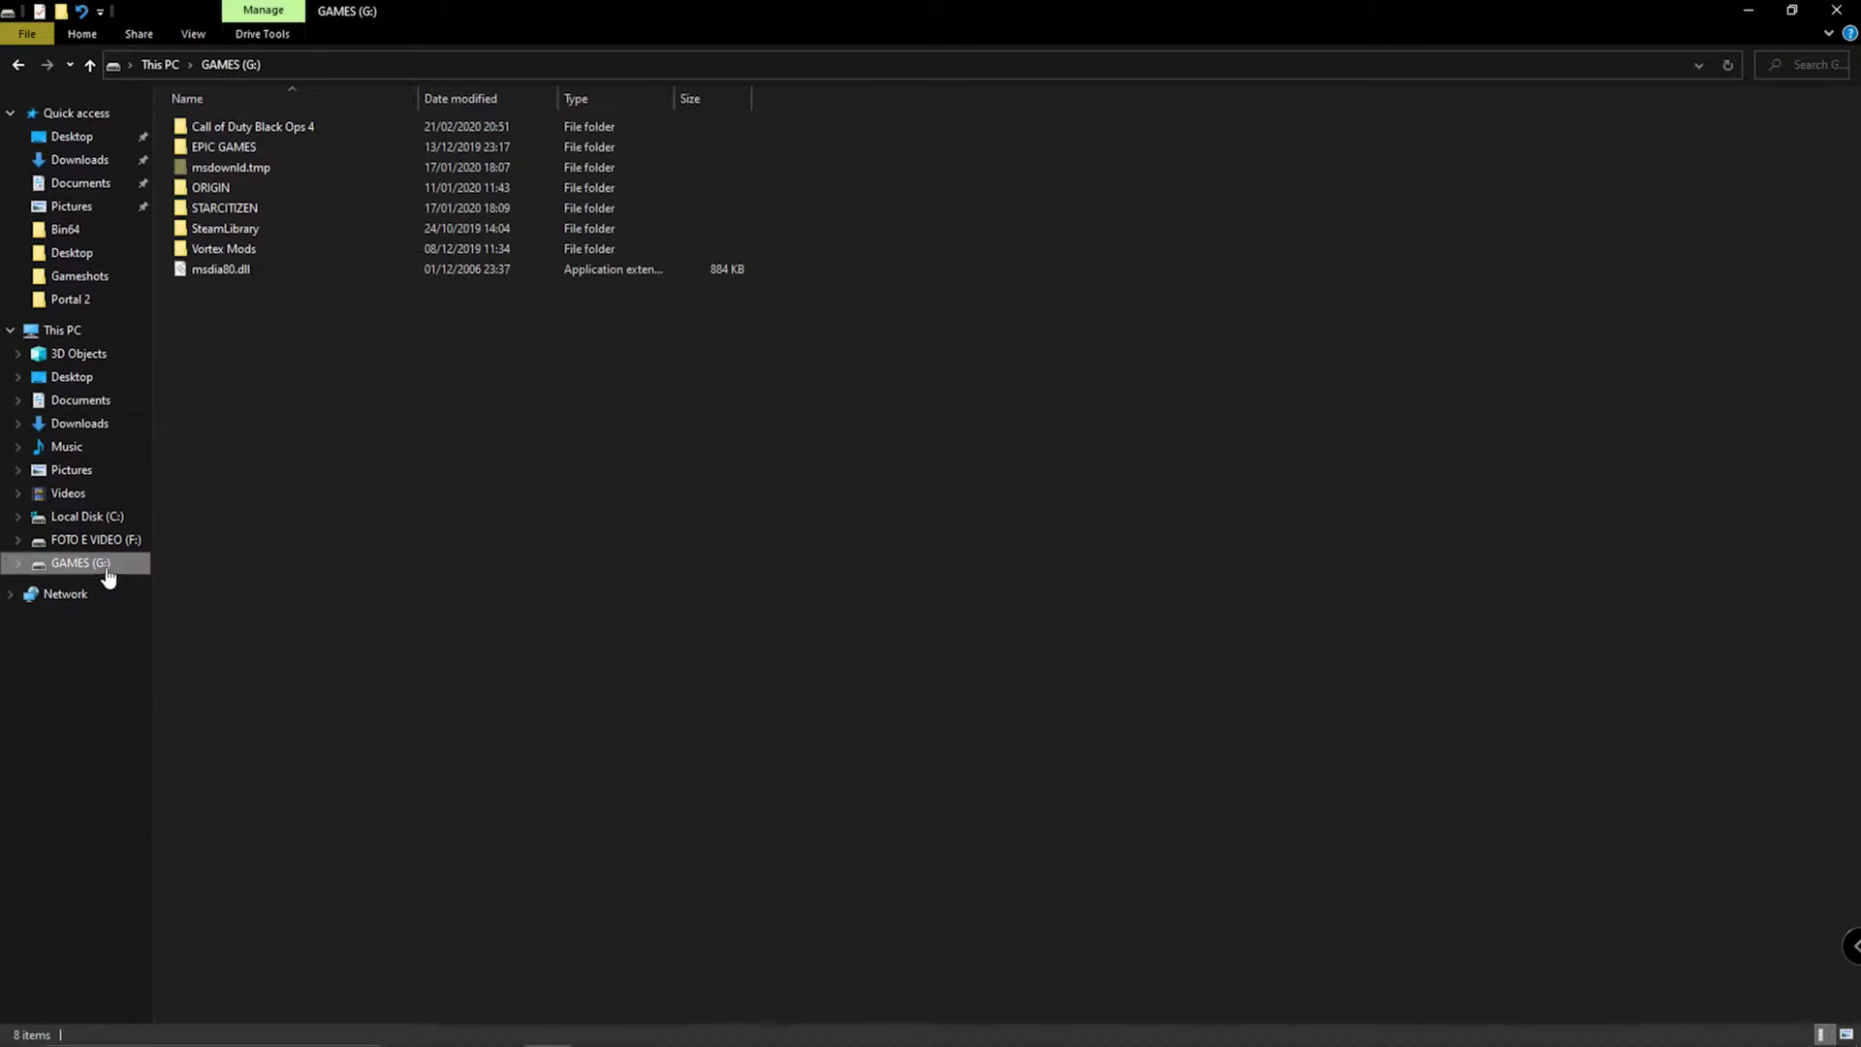
pyautogui.doubleClick(271, 227)
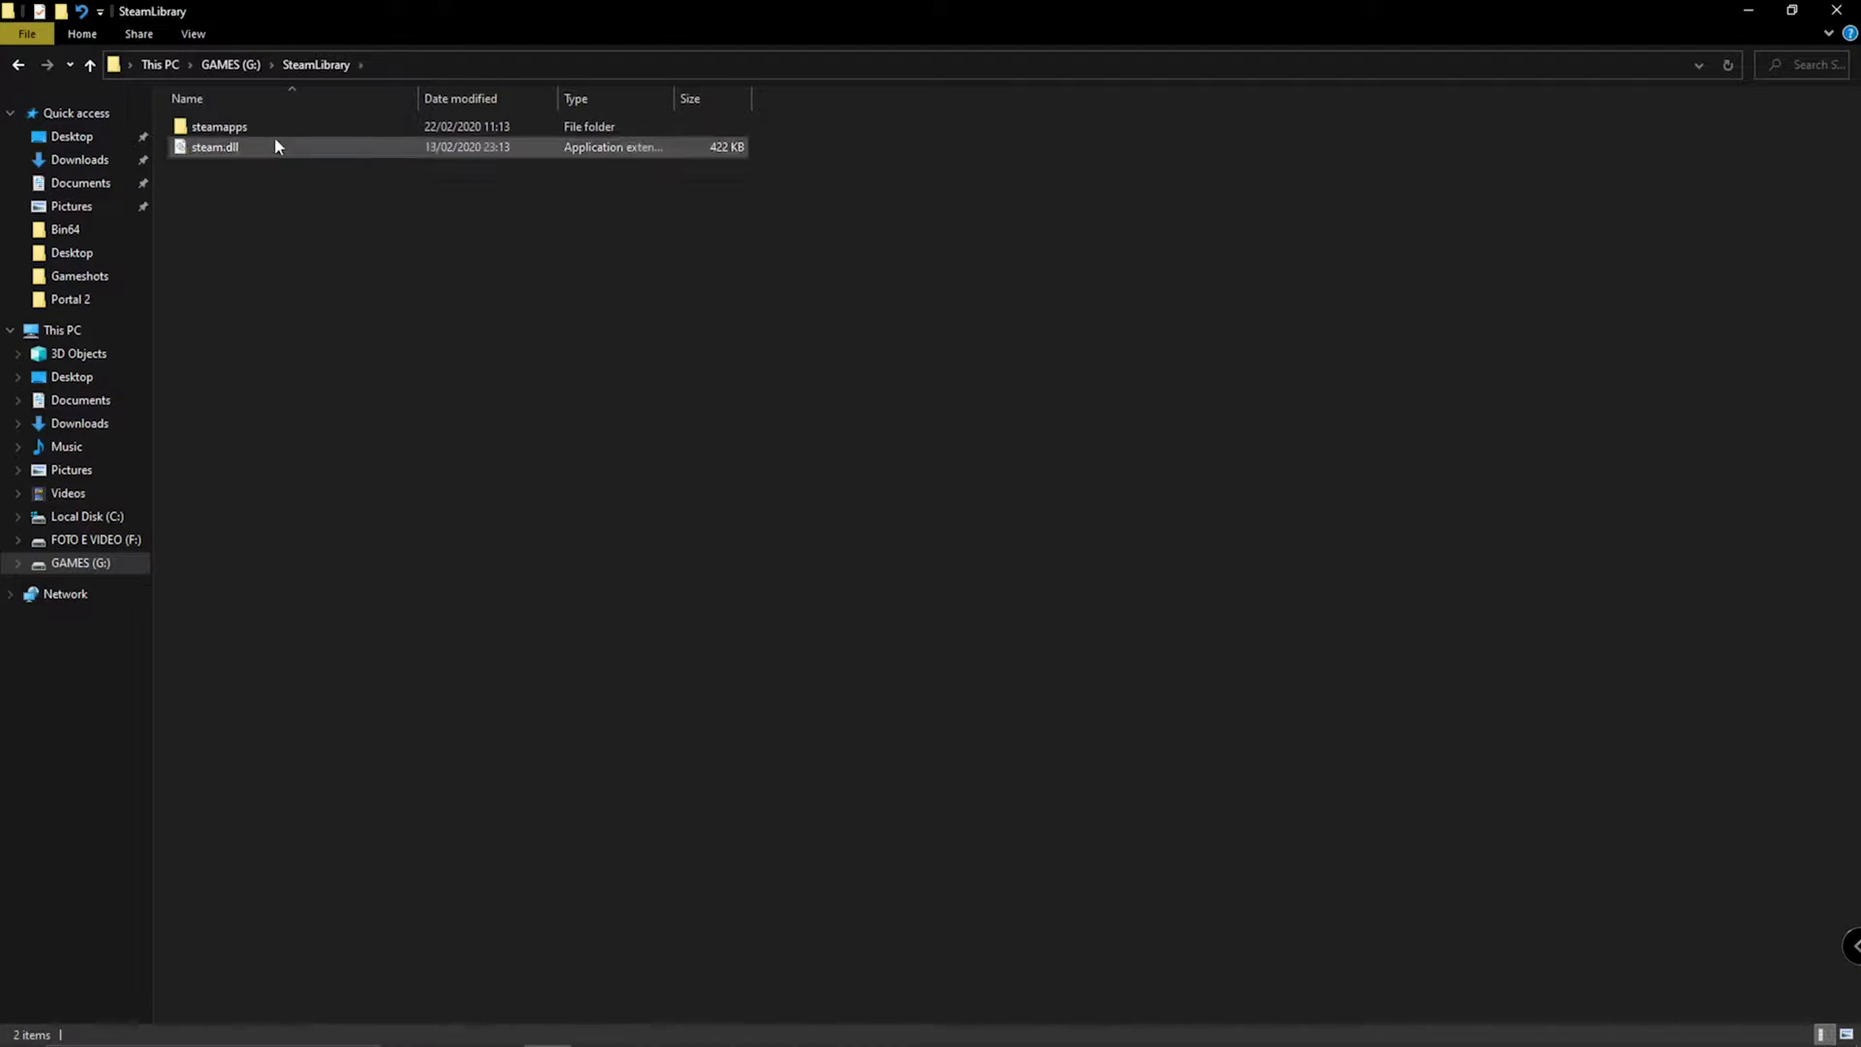
pyautogui.doubleClick(273, 126)
pyautogui.doubleClick(264, 124)
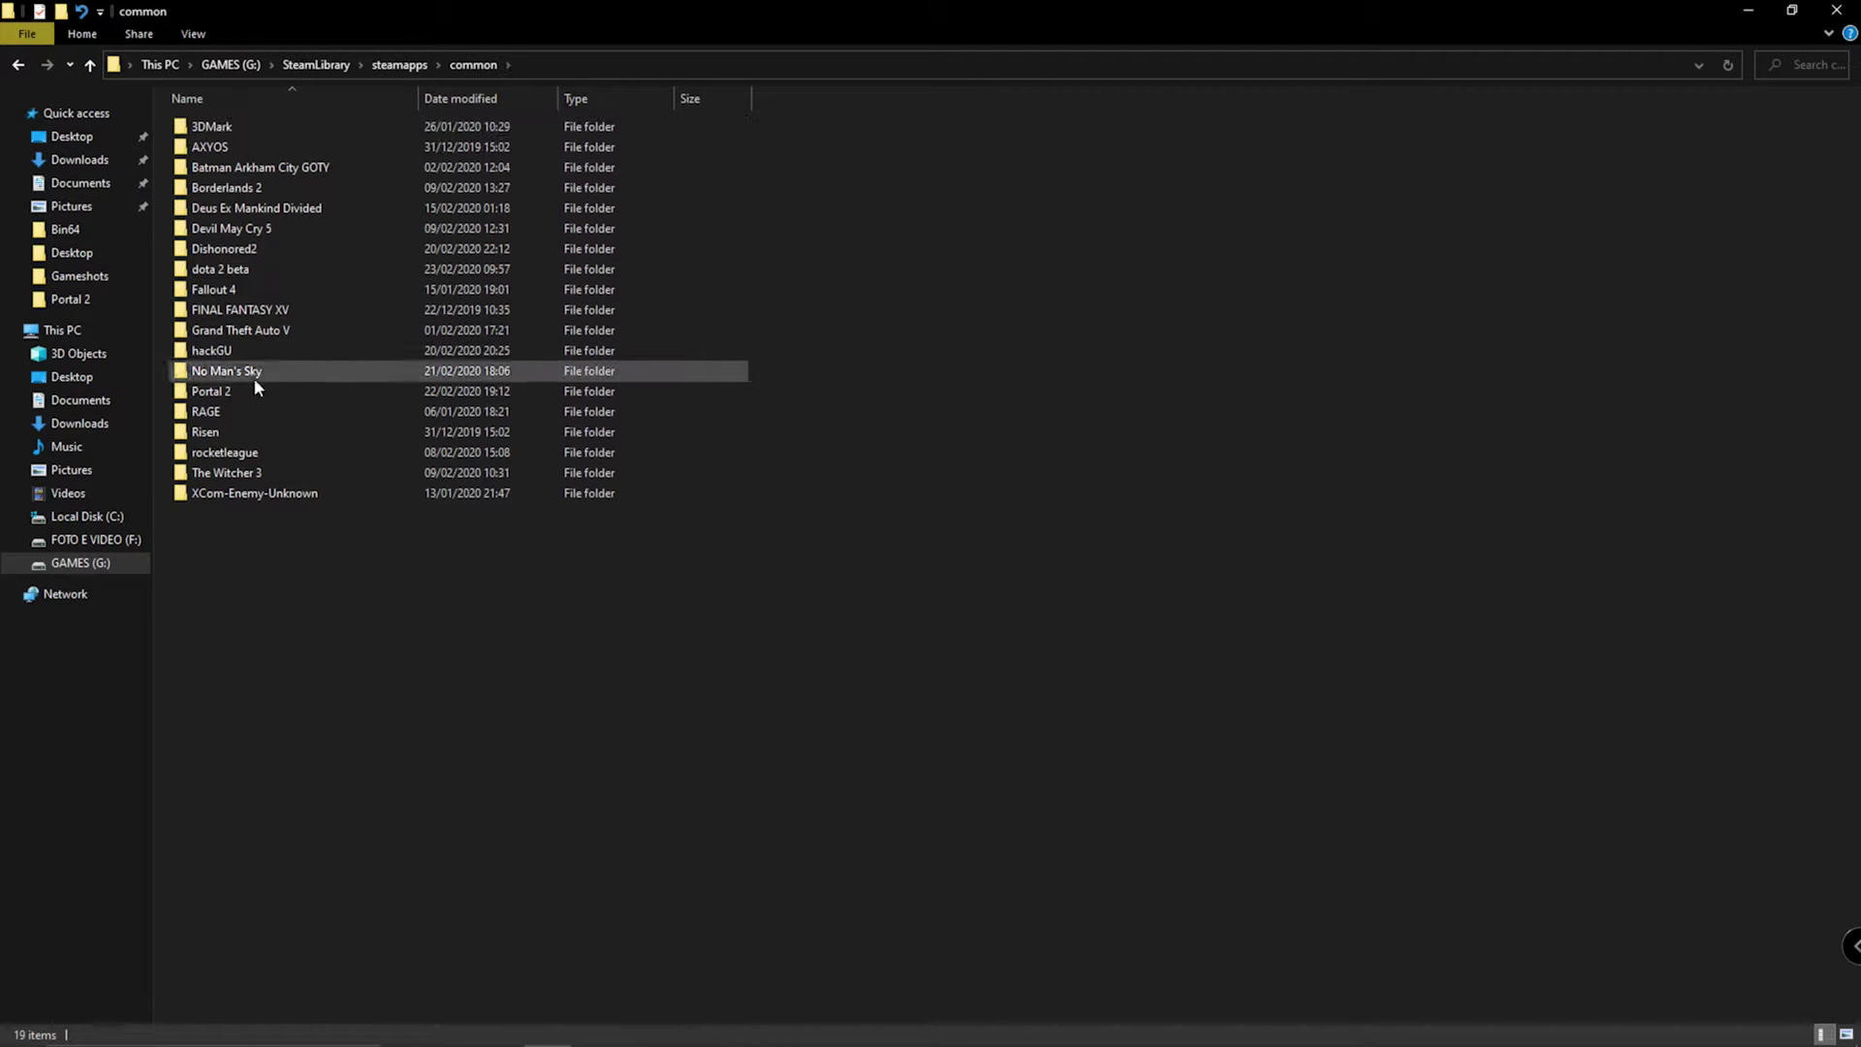
pyautogui.doubleClick(268, 392)
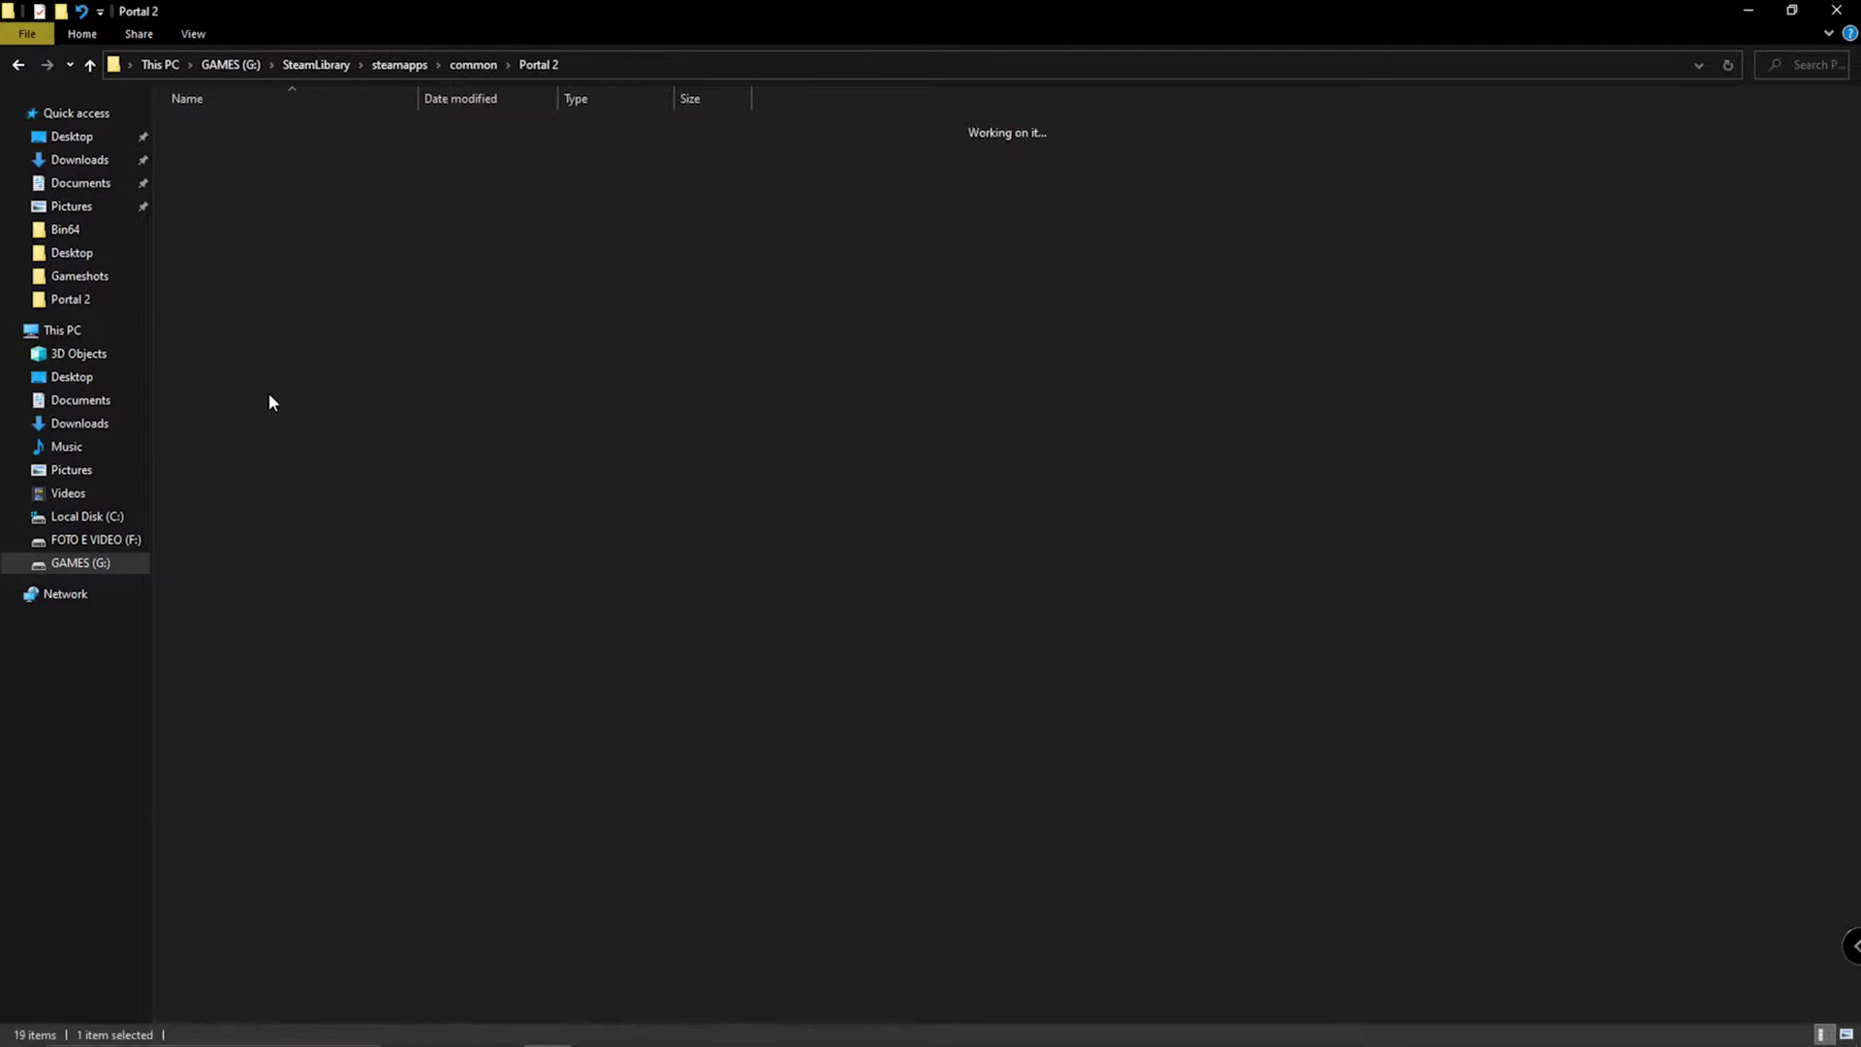
pyautogui.doubleClick(269, 736)
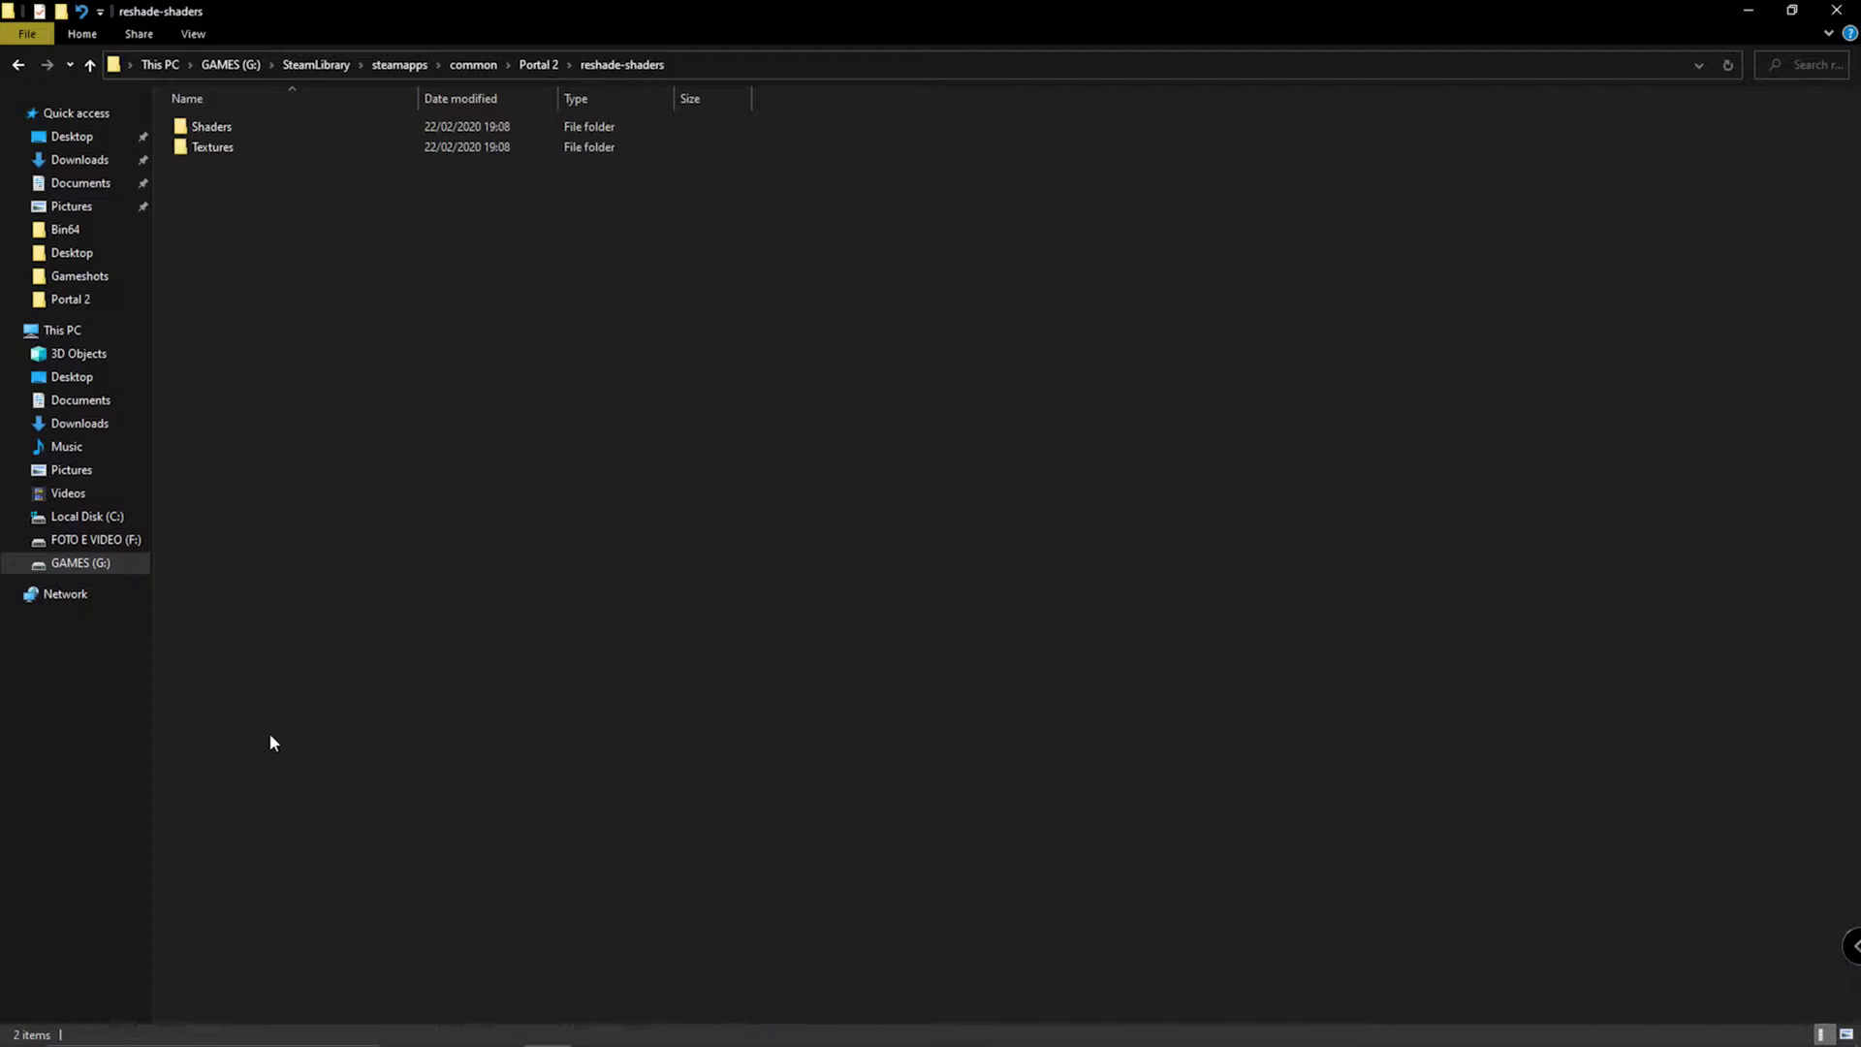
pyautogui.doubleClick(277, 127)
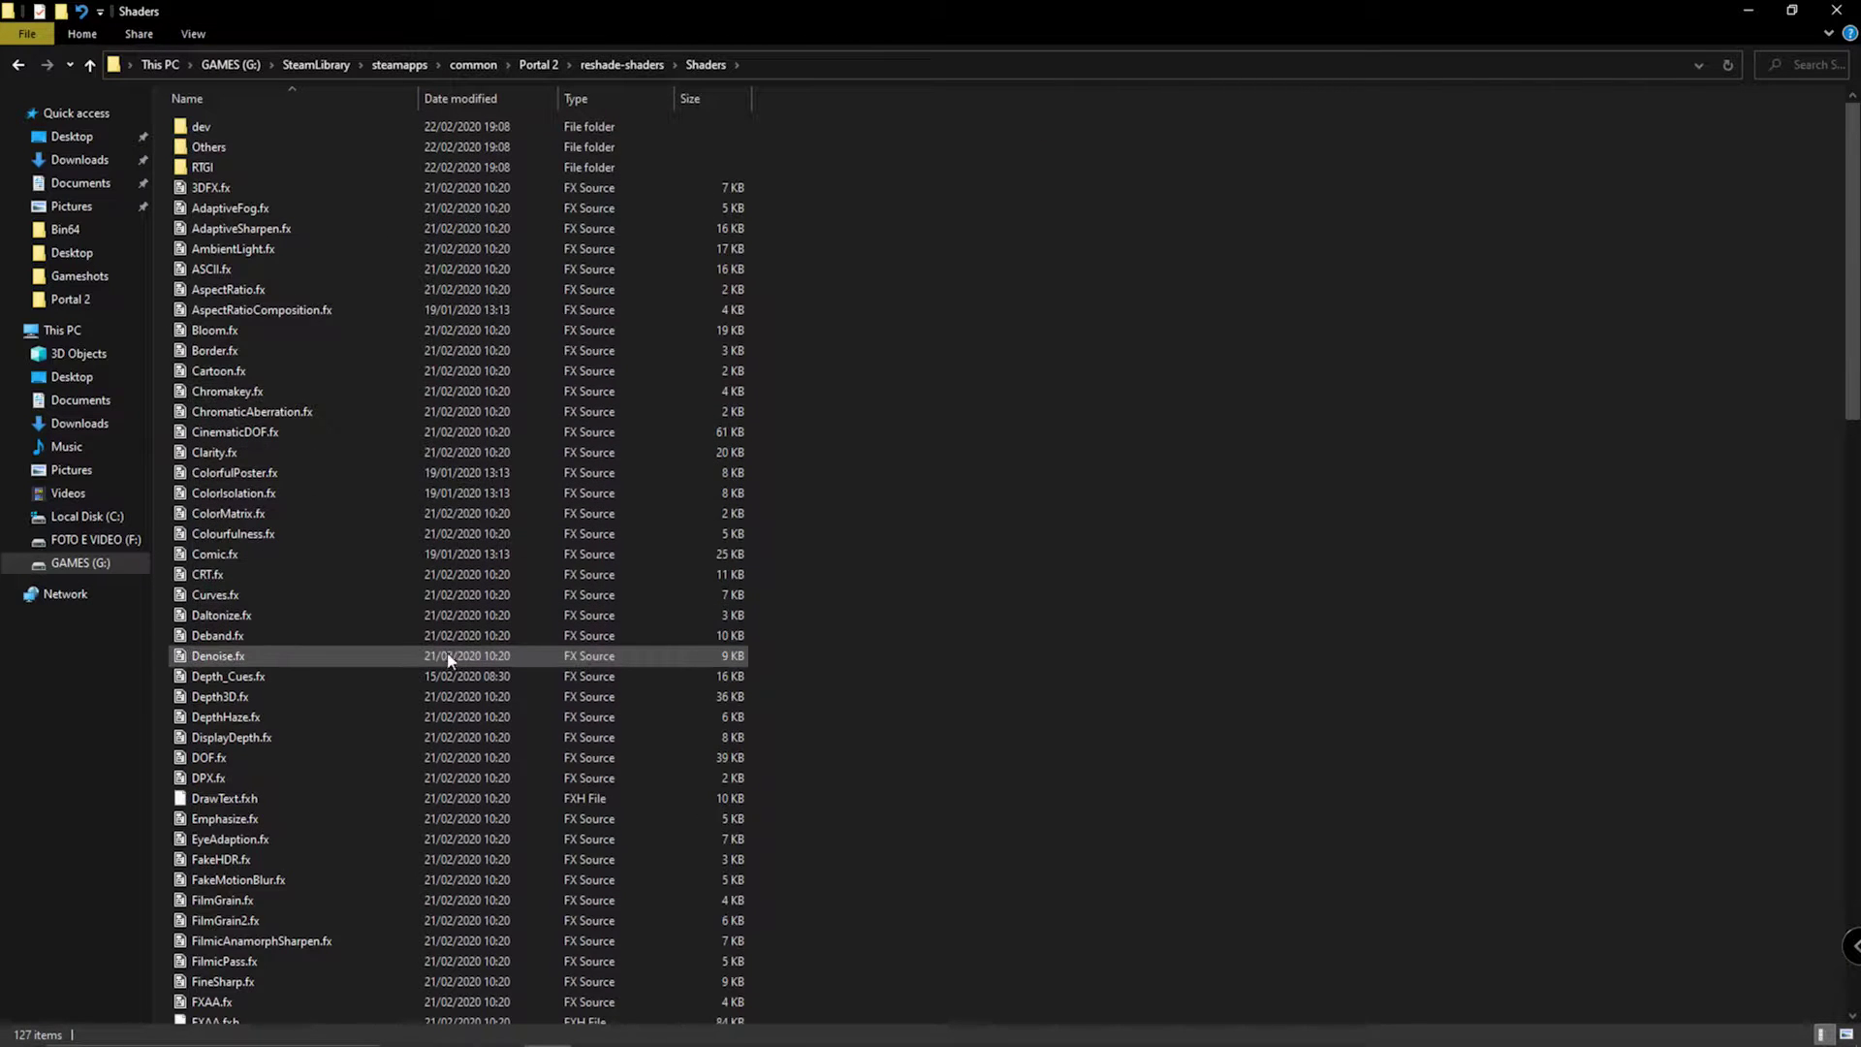
pyautogui.scroll(-10, 364, 671)
pyautogui.scroll(-10, 364, 671)
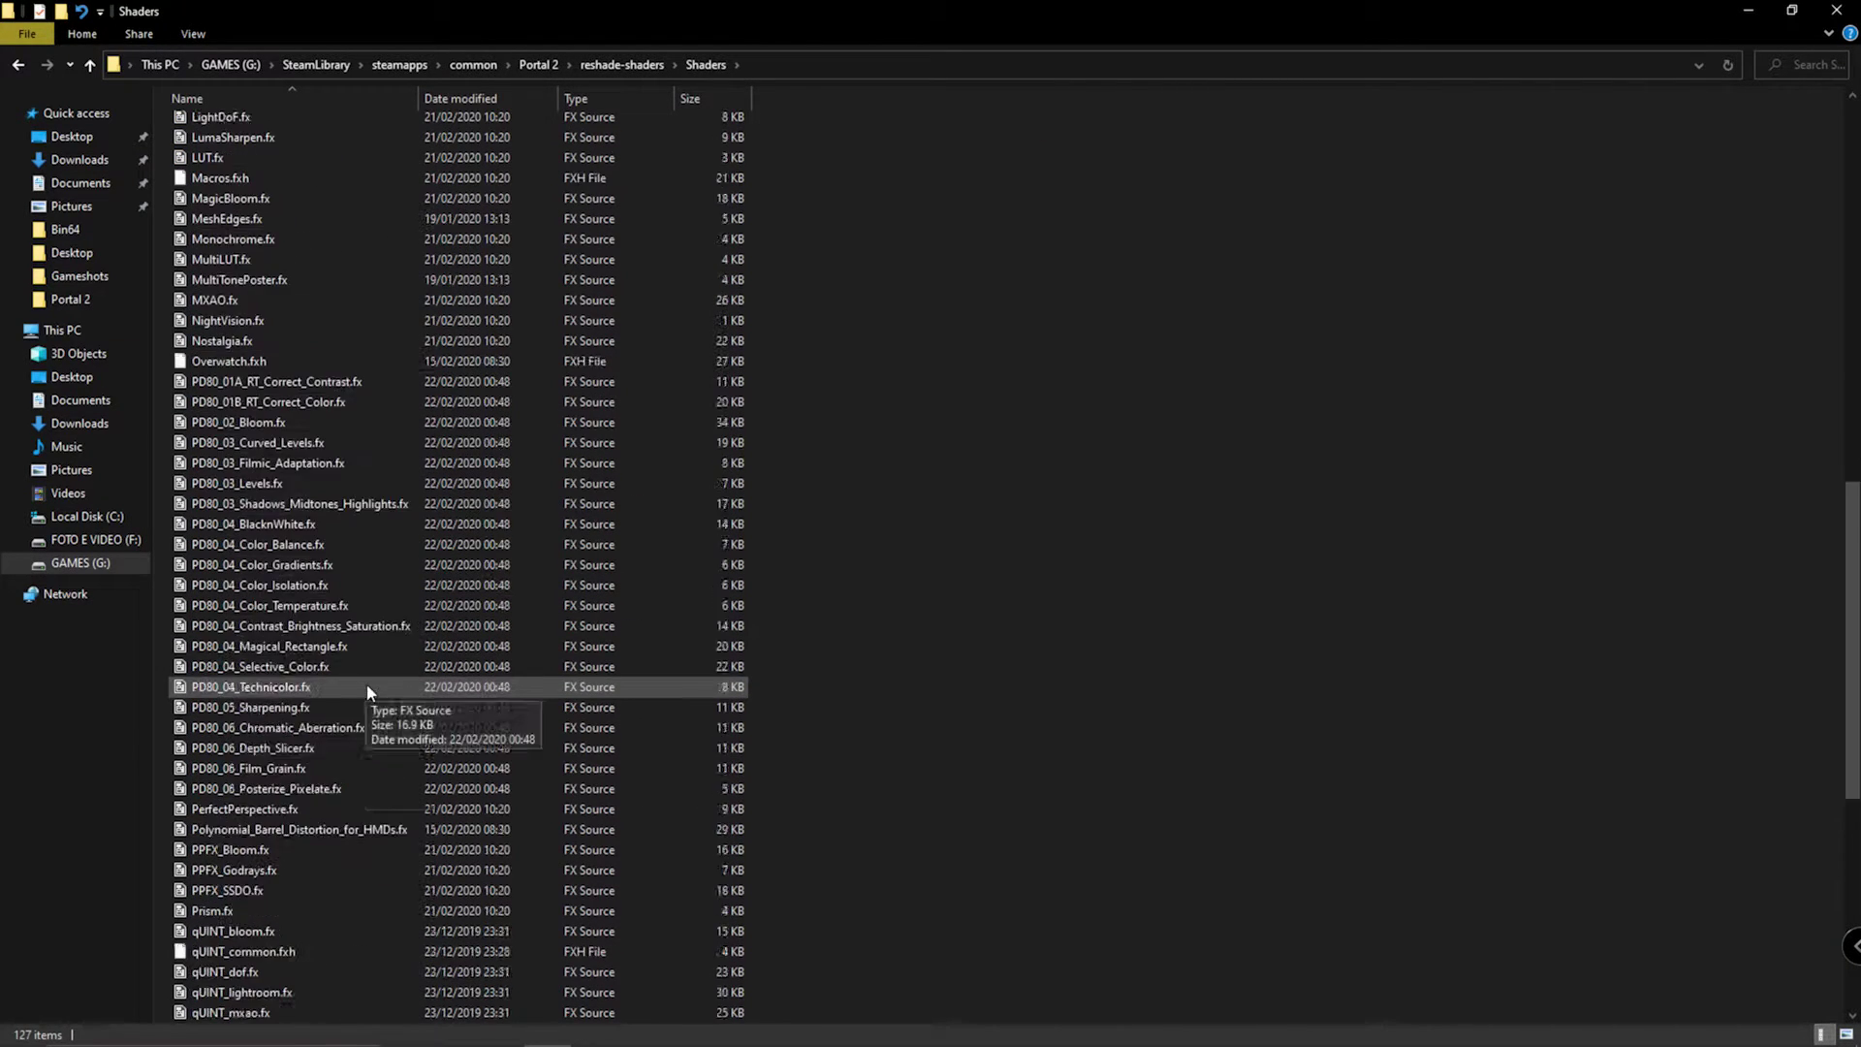
# Delete qUINT_bloom.fx and MXAO.fx, then close the Explorer window
pyautogui.click(279, 869)
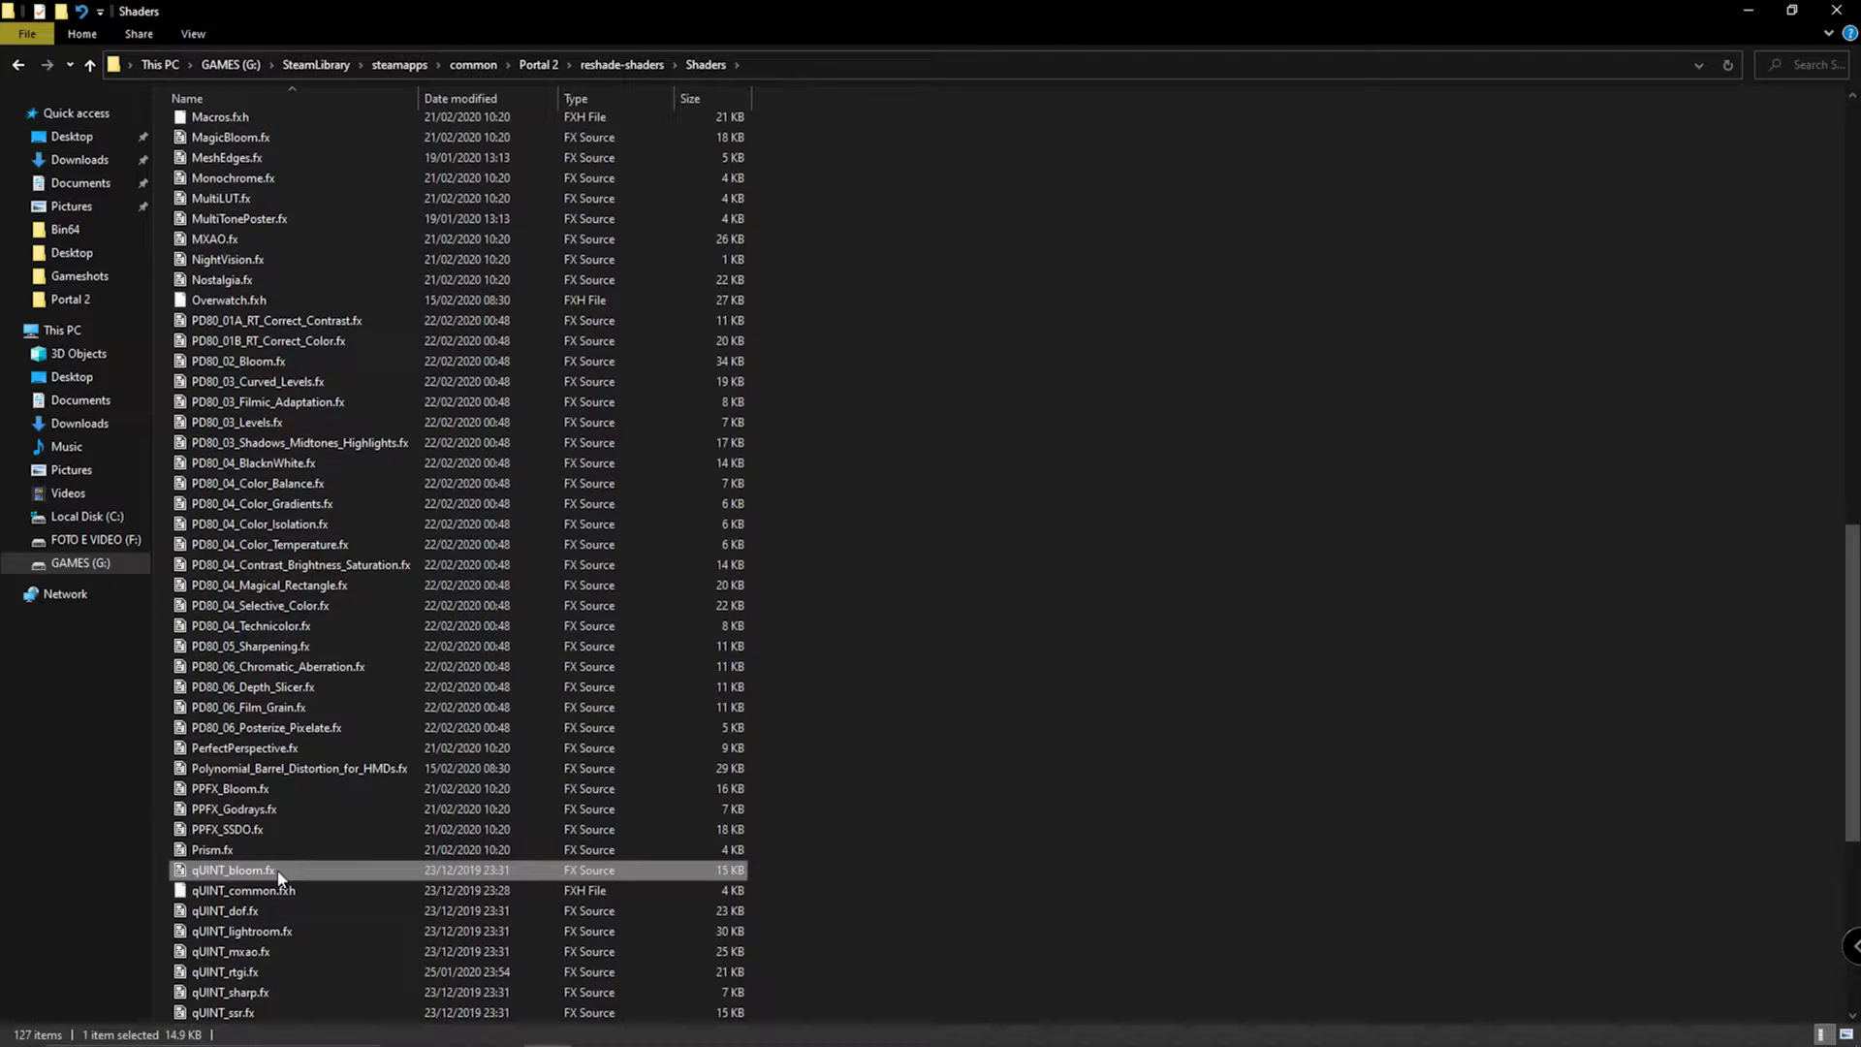
pyautogui.press('Delete')
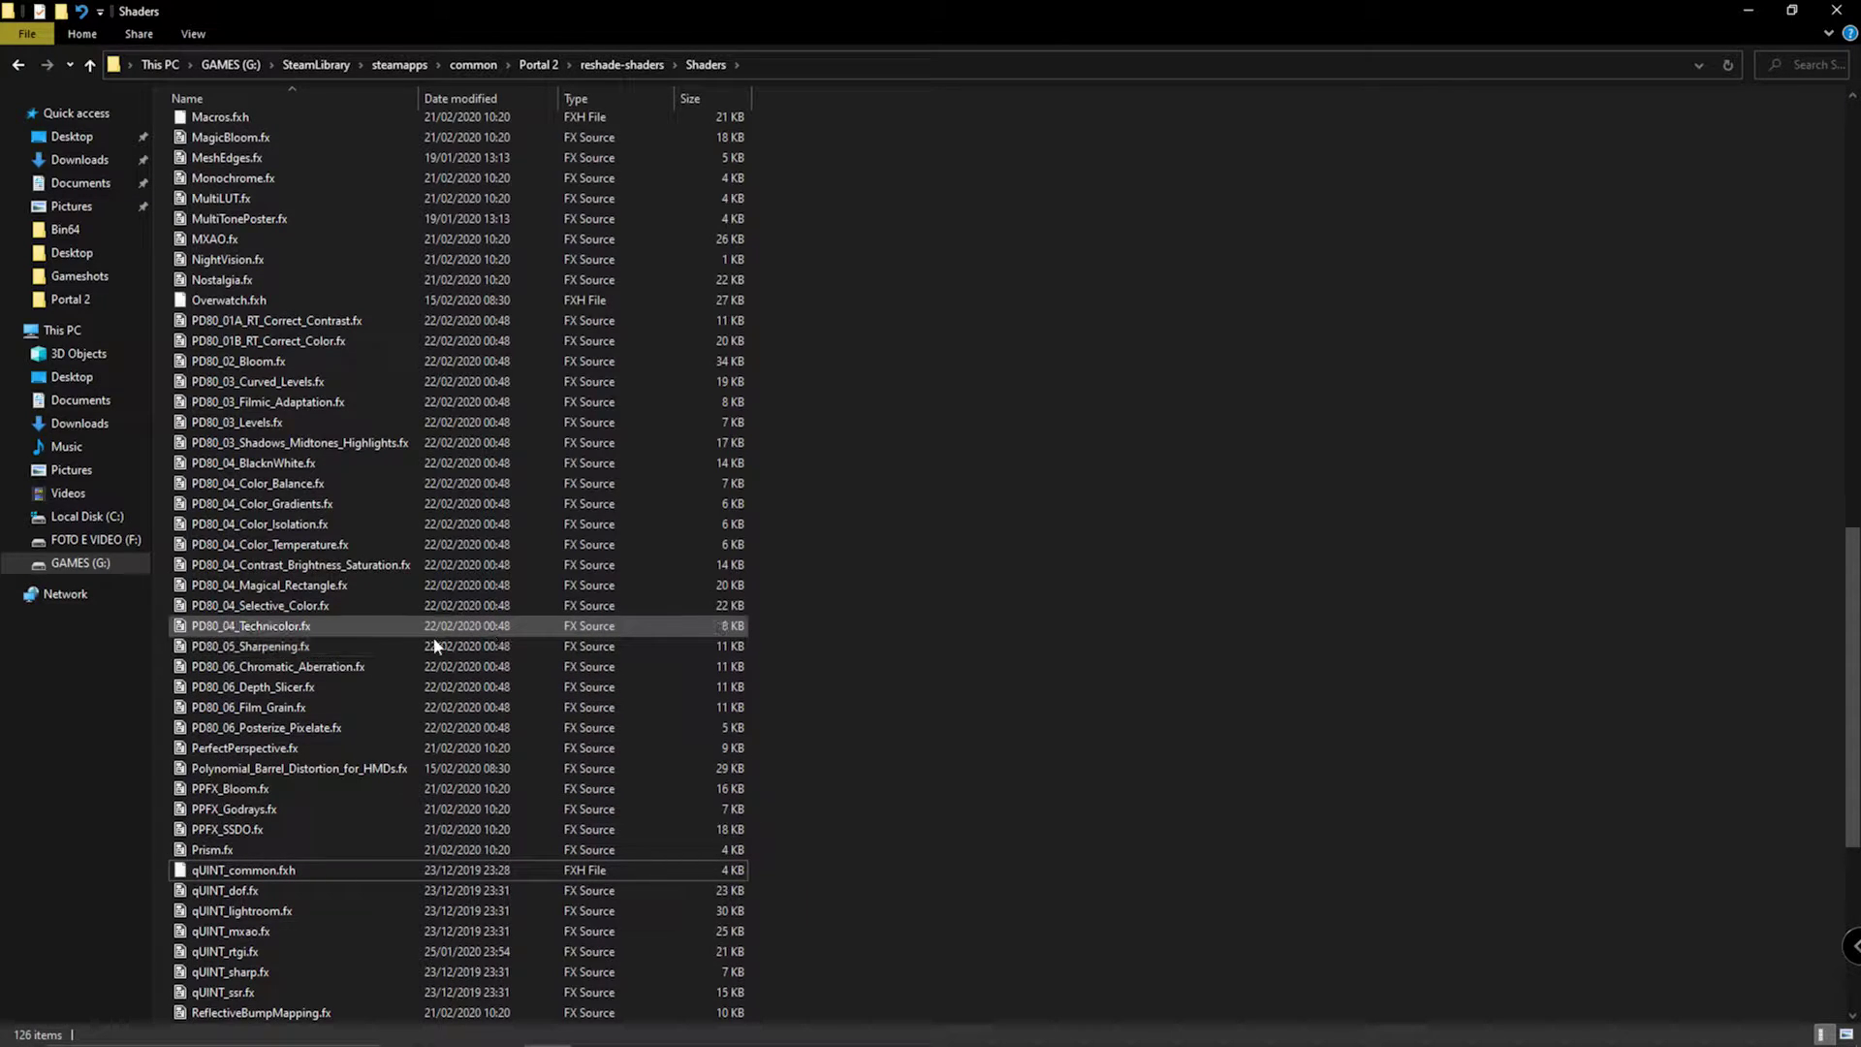
pyautogui.scroll(2, 441, 682)
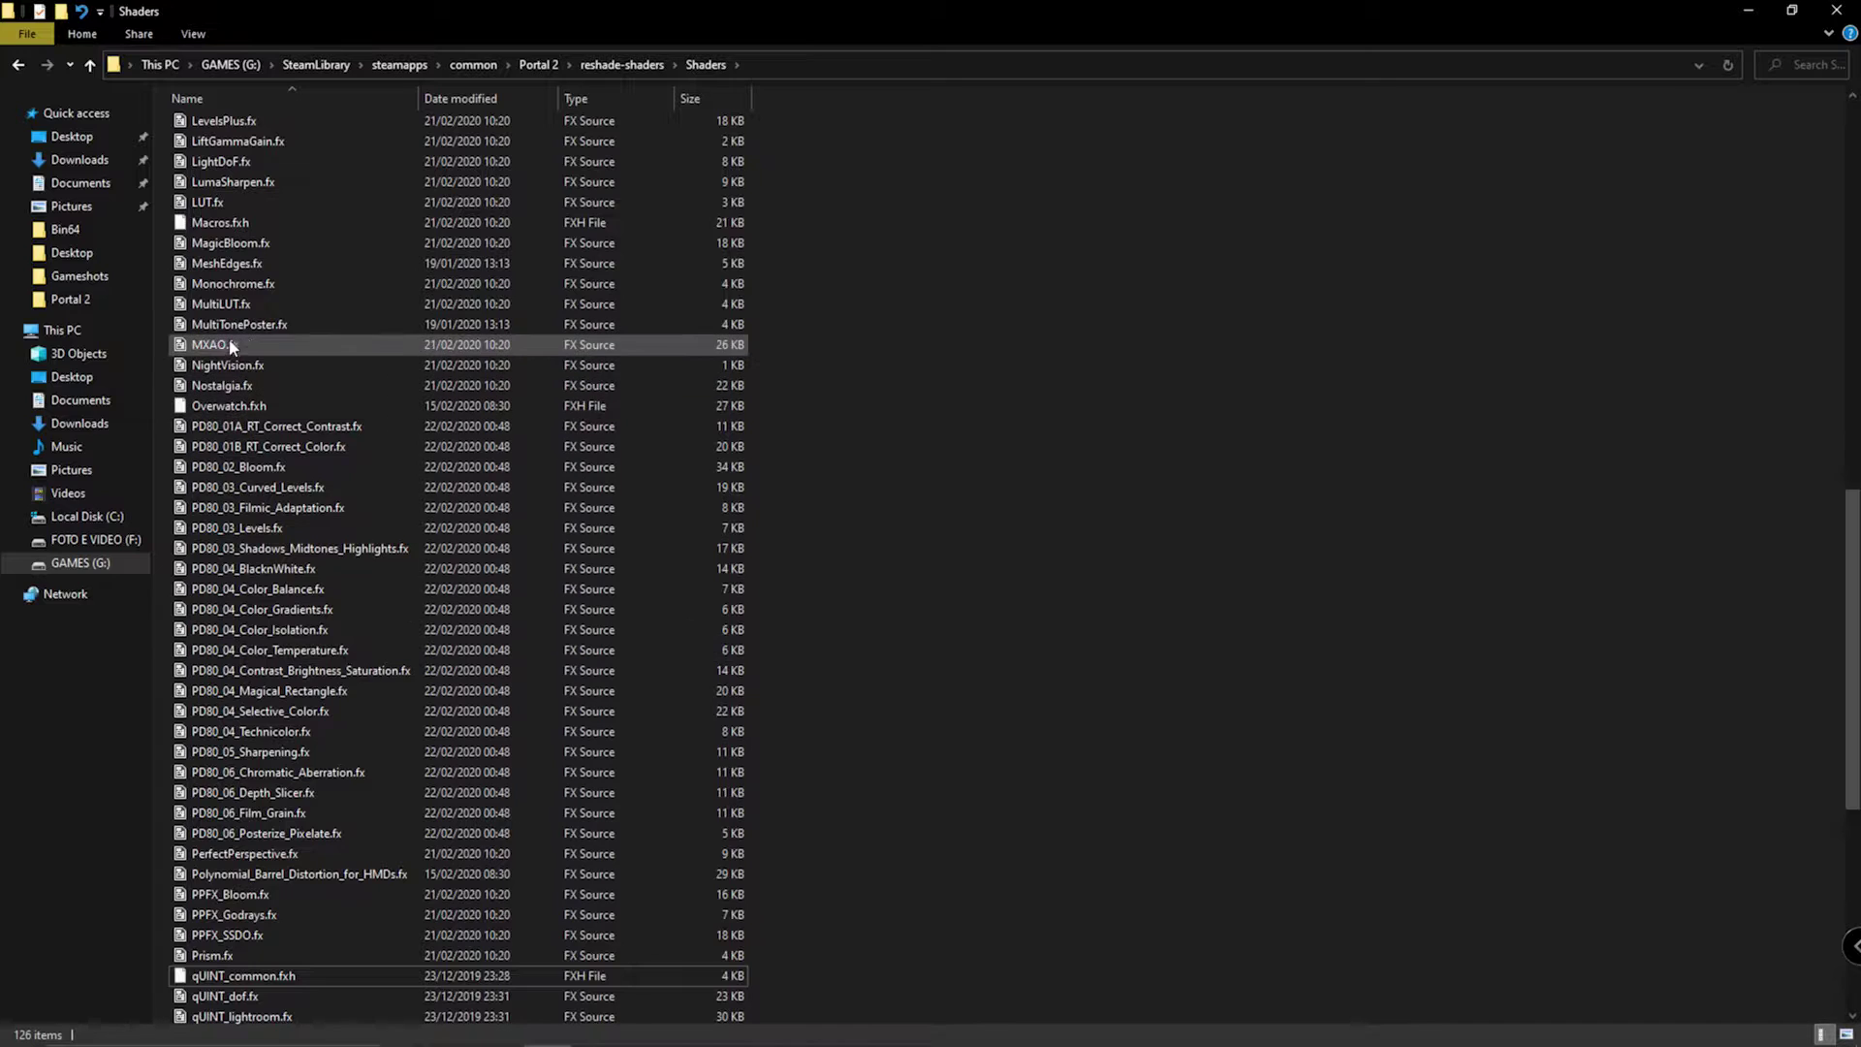
pyautogui.click(254, 345)
pyautogui.scroll(-1, 364, 686)
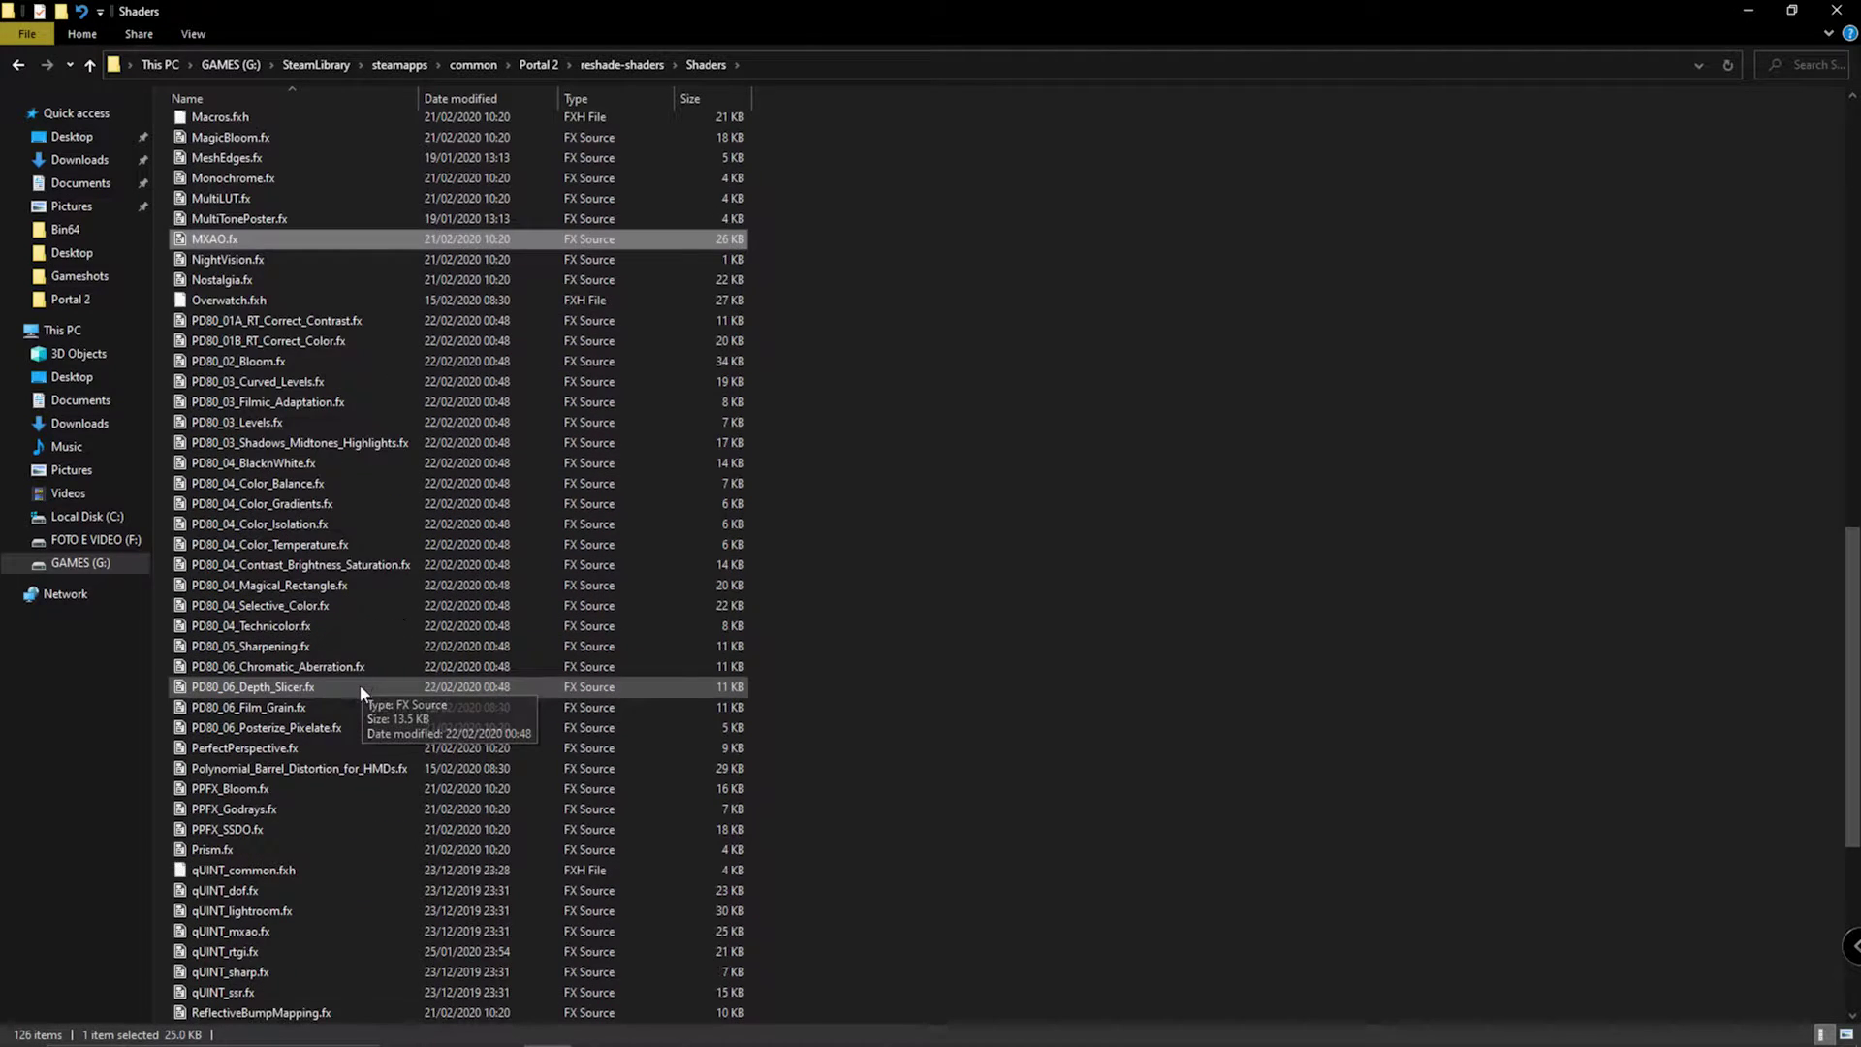
pyautogui.scroll(-6, 361, 691)
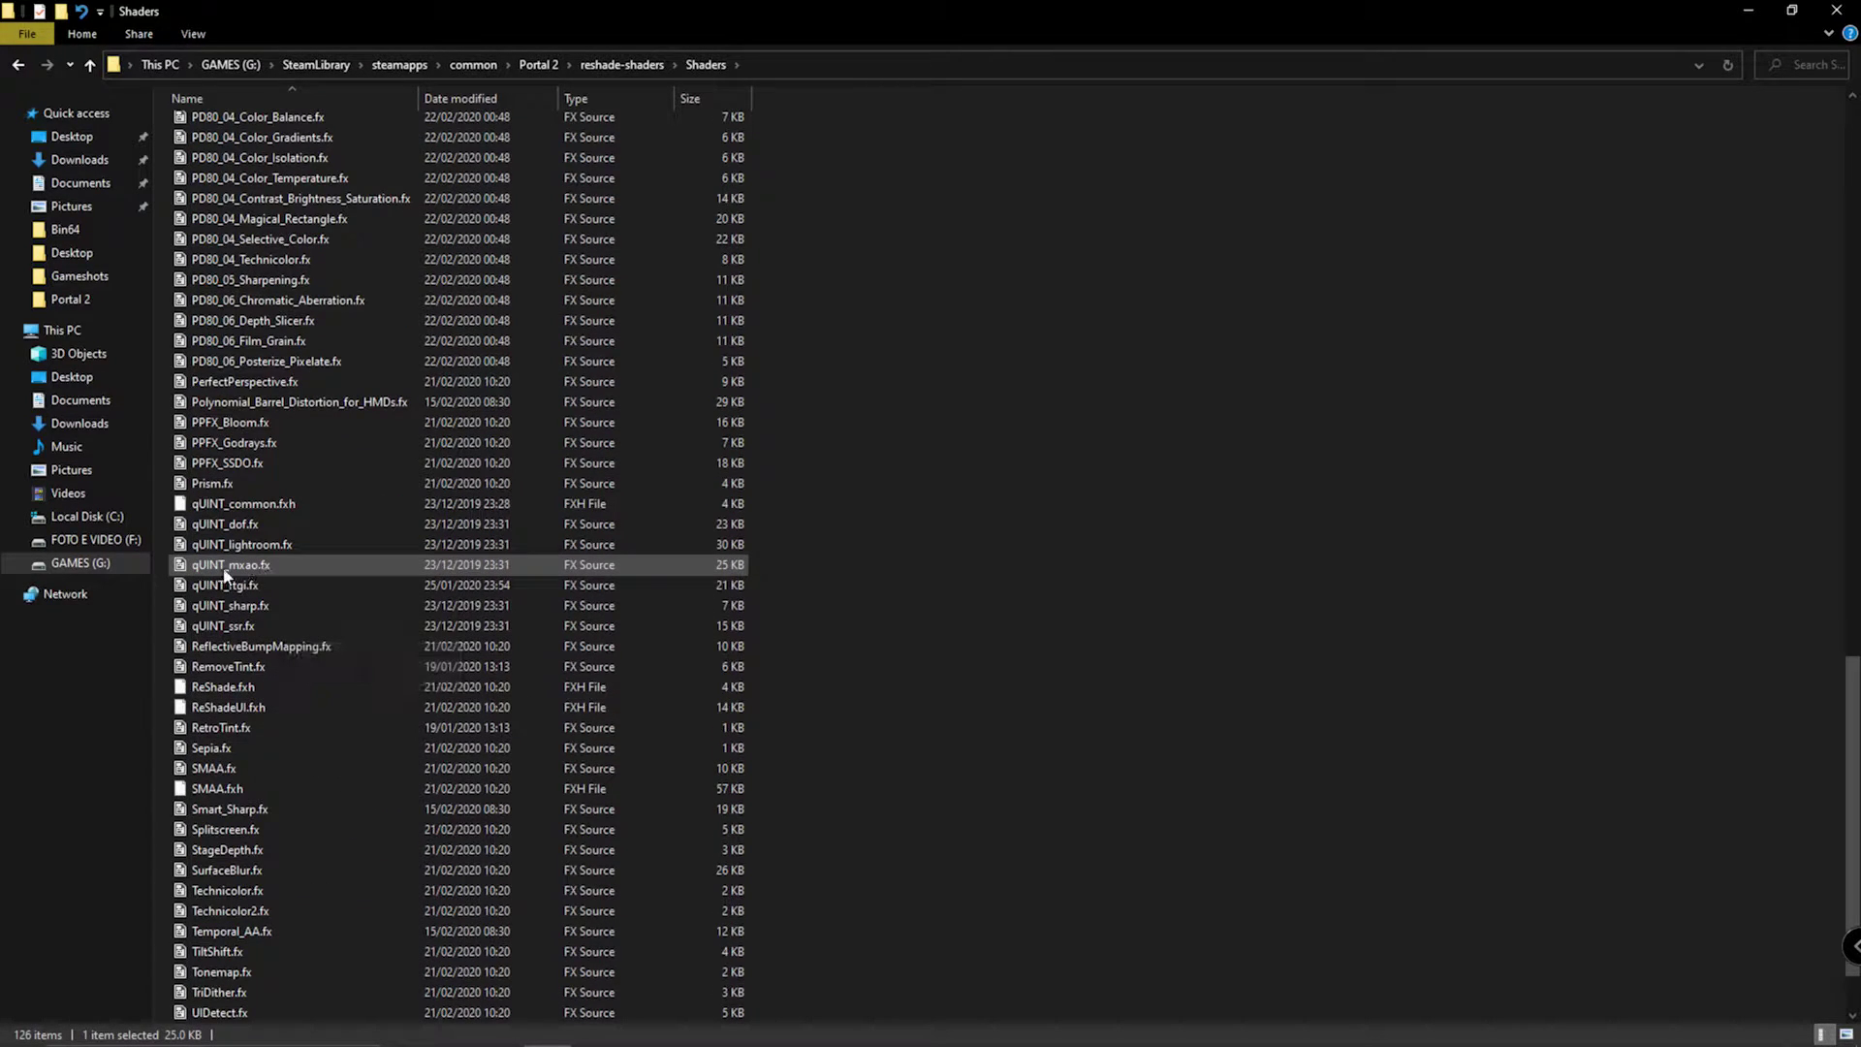
pyautogui.scroll(7, 243, 569)
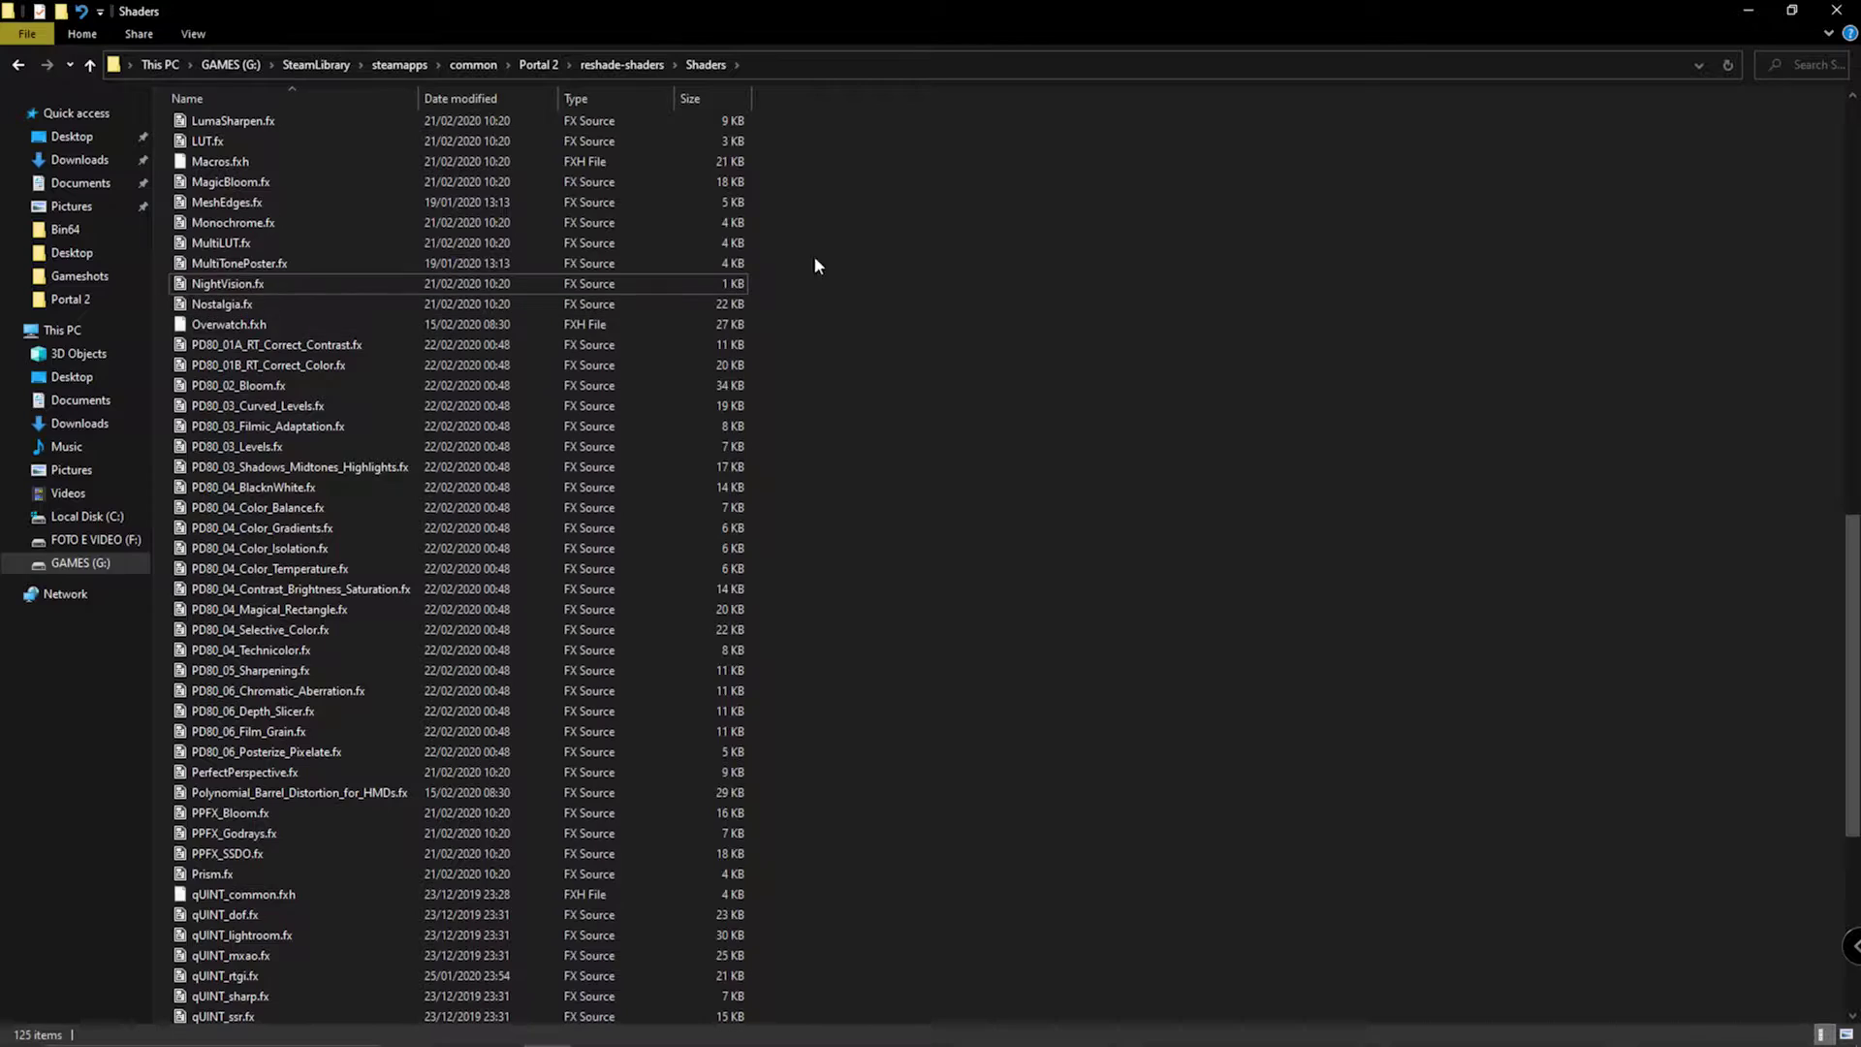
pyautogui.click(1837, 9)
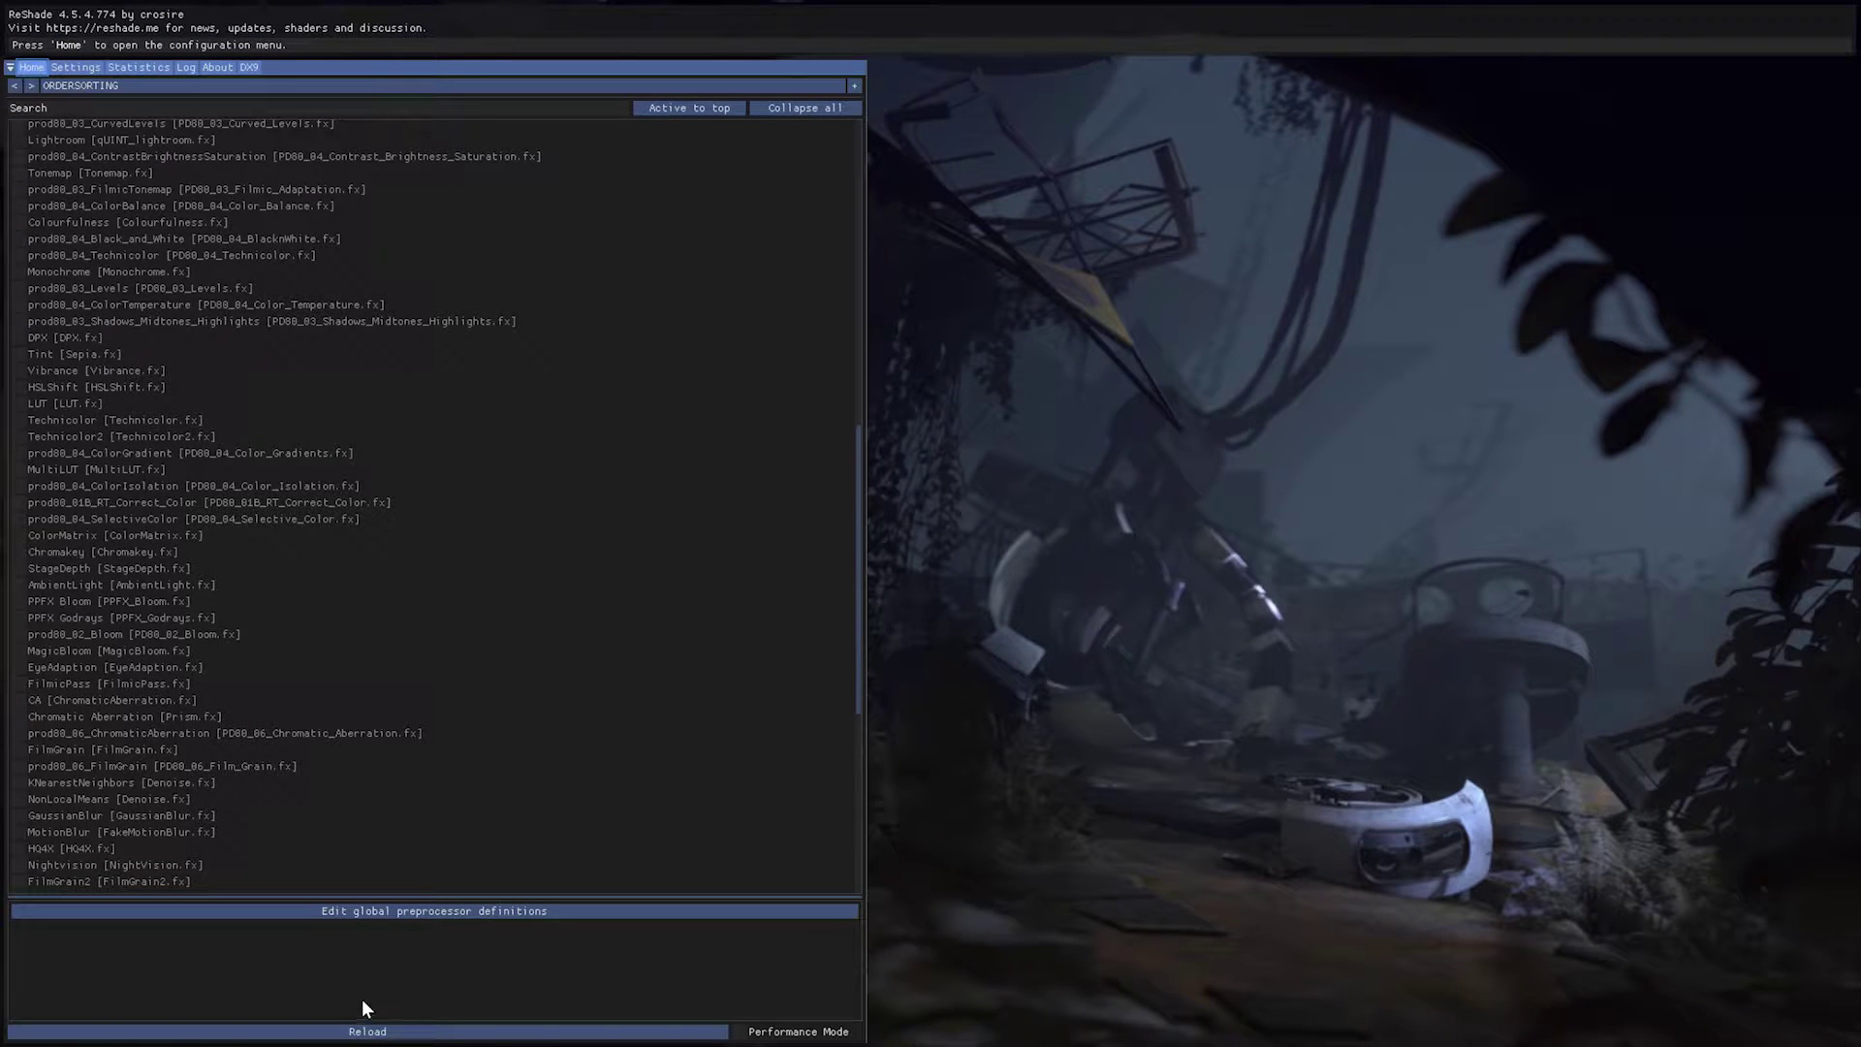
# Reload all effects from the Home tab after the file cleanup
pyautogui.click(373, 1033)
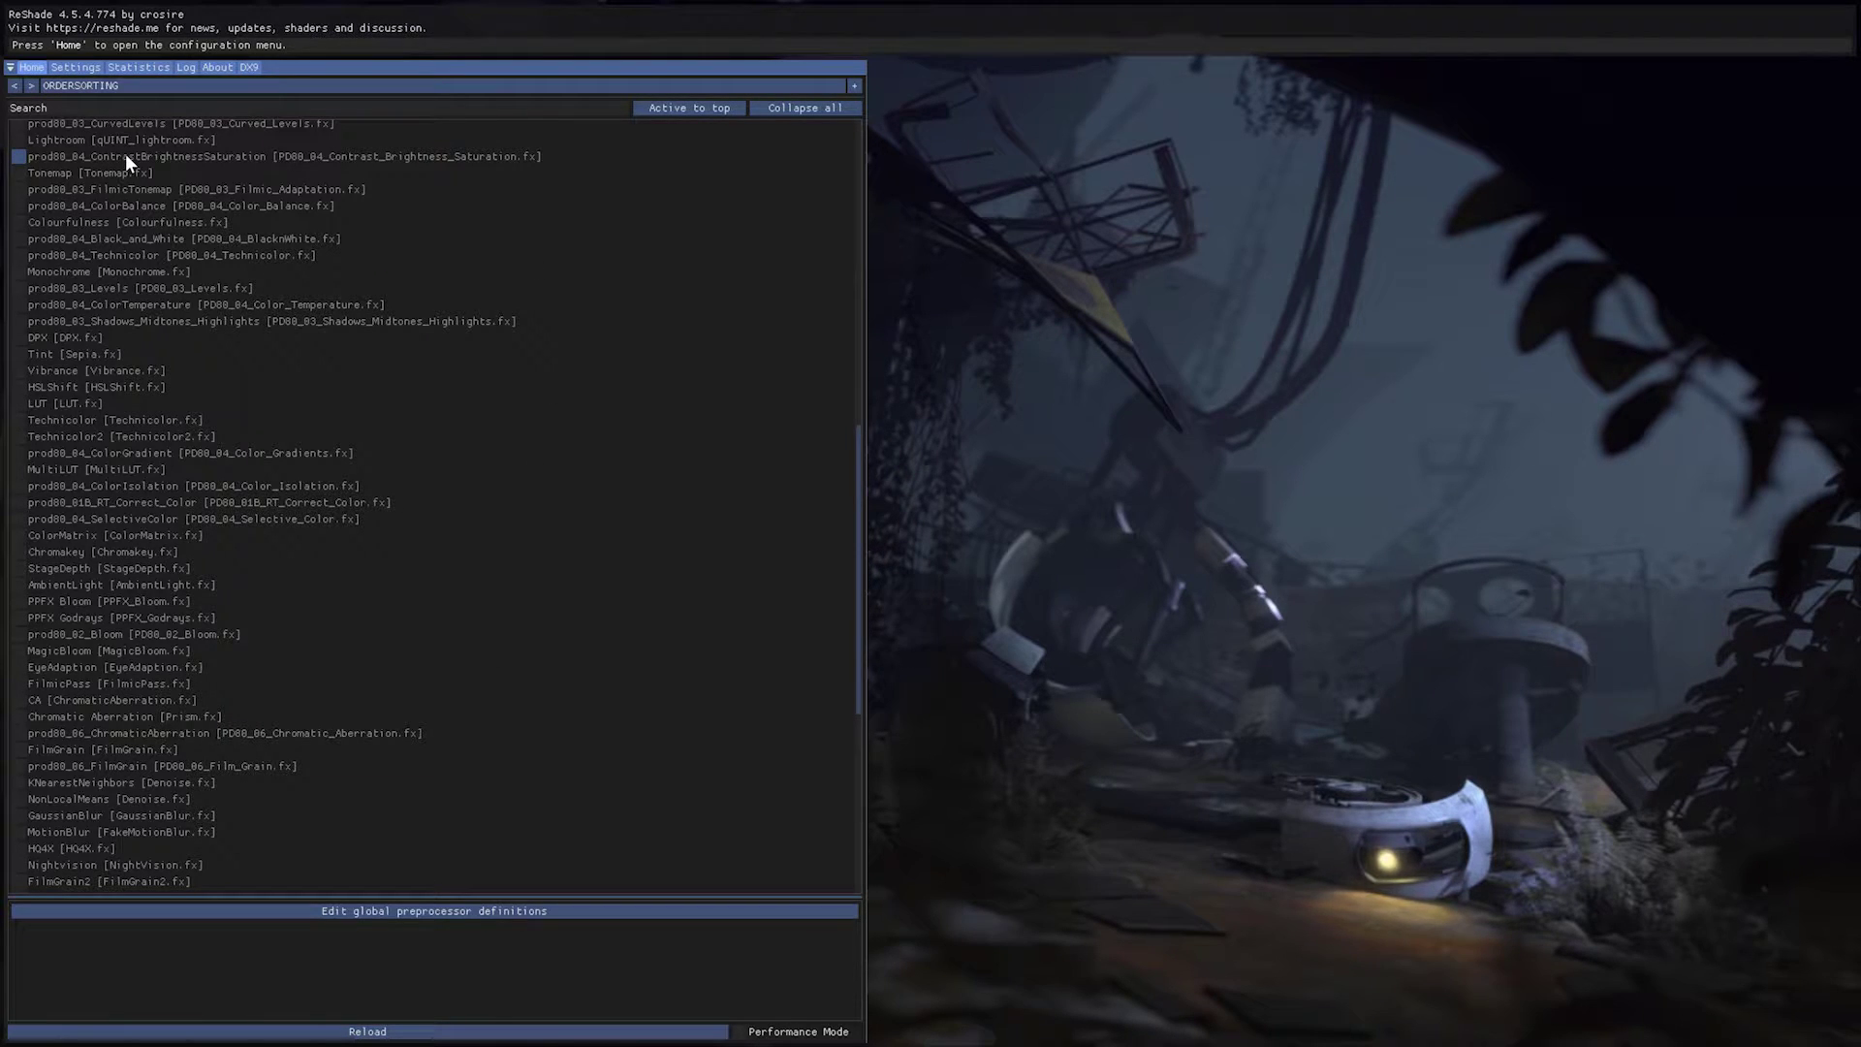
pyautogui.scroll(4, 240, 328)
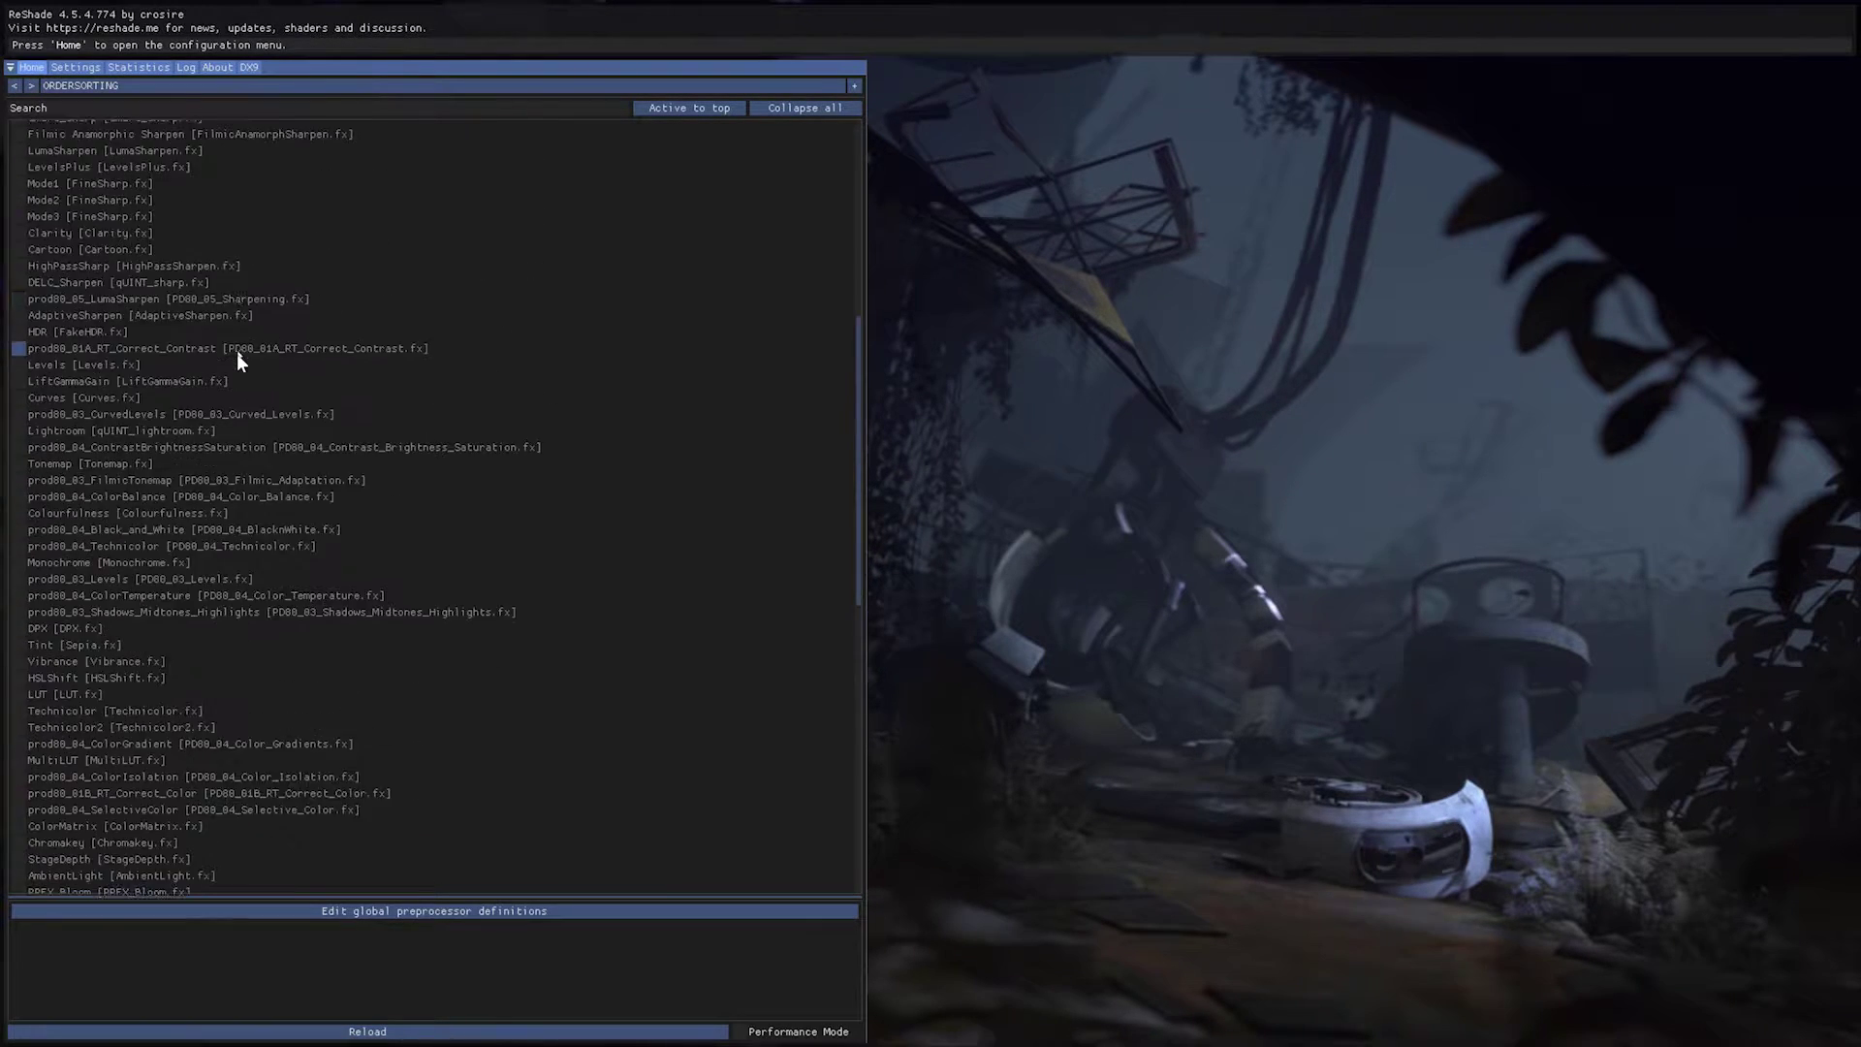
pyautogui.scroll(7, 236, 353)
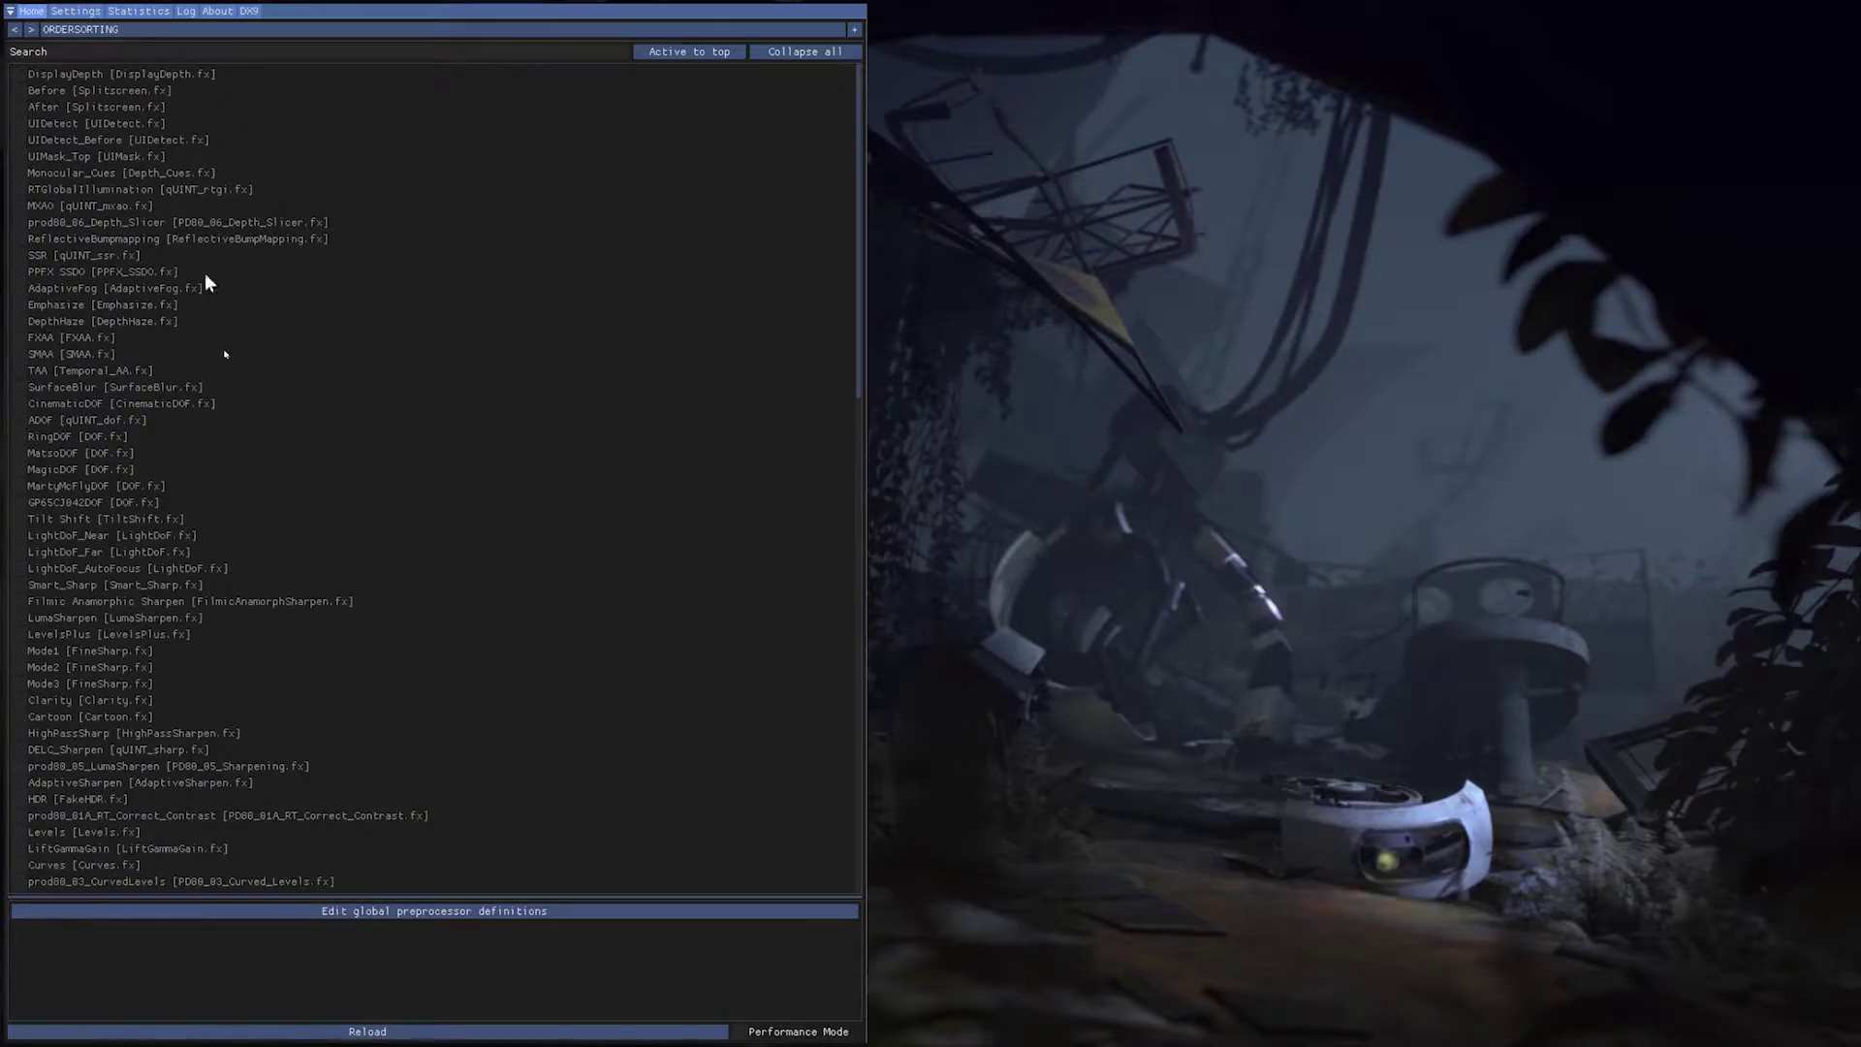
# Review the shader-loading log, then return to the effects list and hide the overlay
pyautogui.click(185, 11)
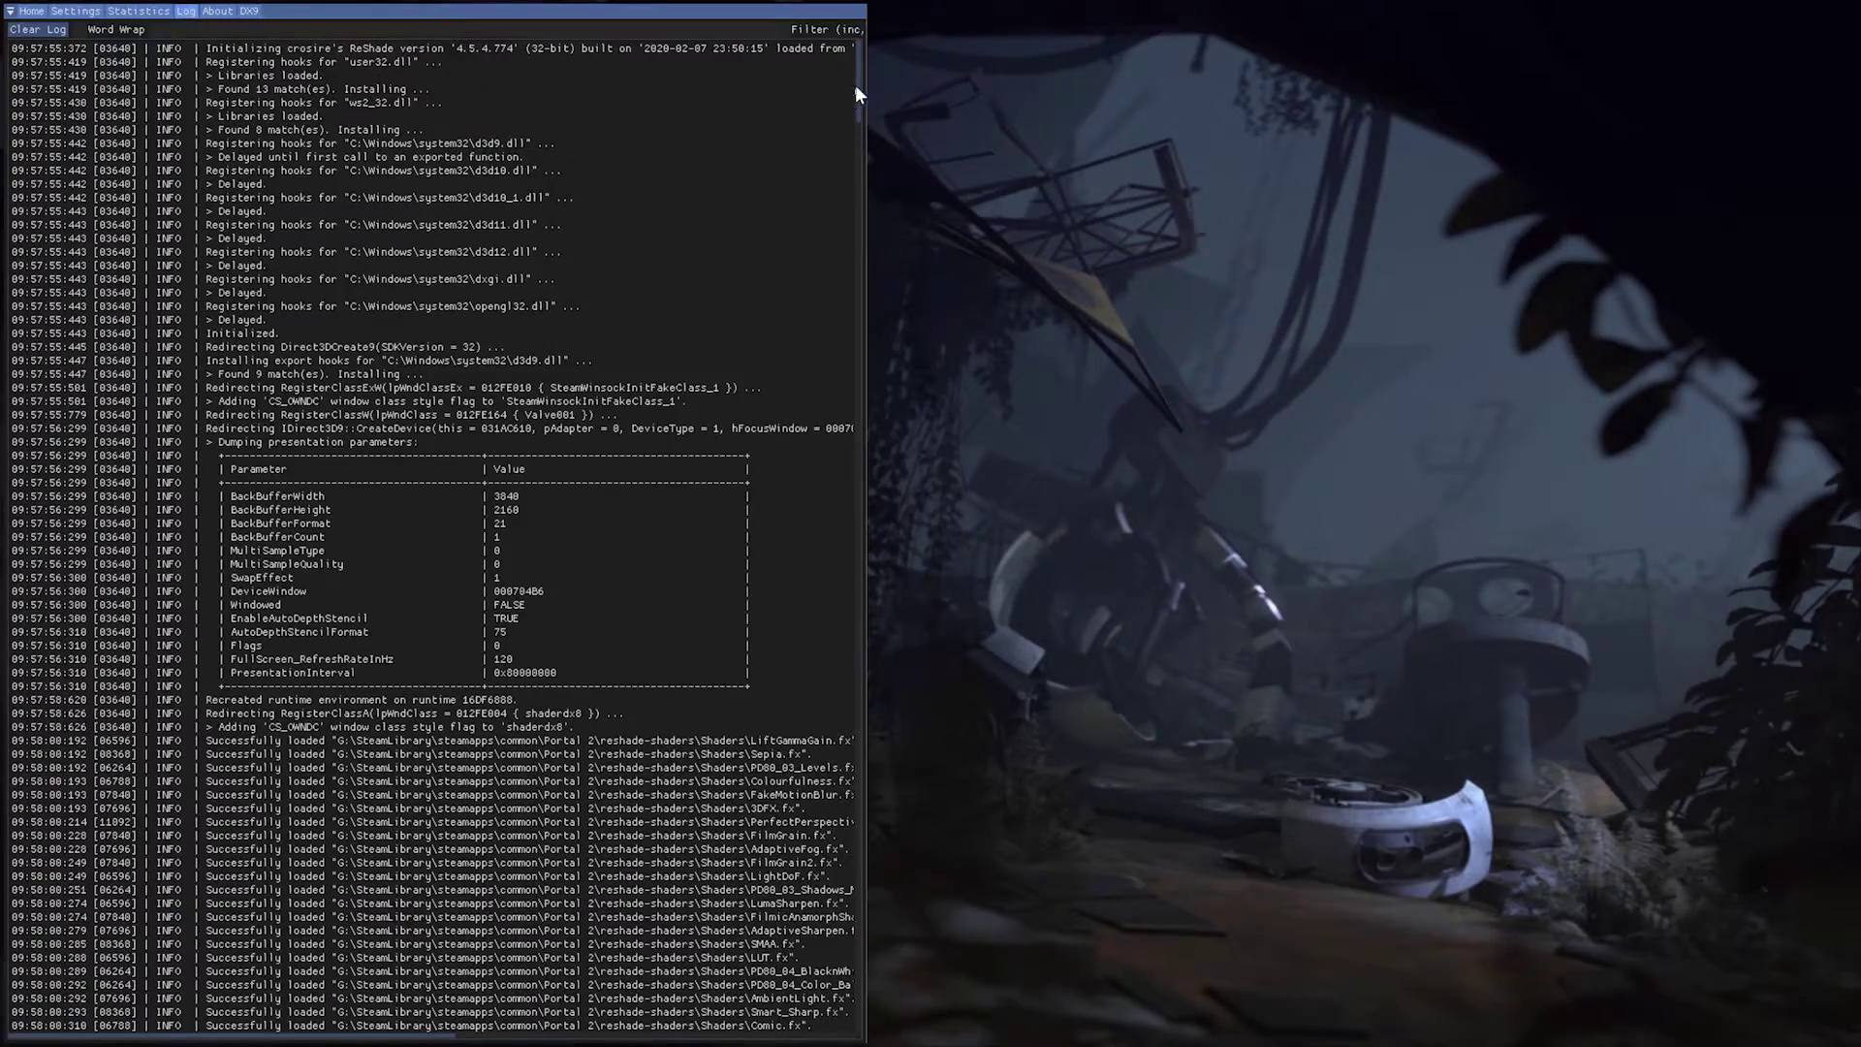
pyautogui.moveTo(858, 94); pyautogui.dragTo(869, 1010)
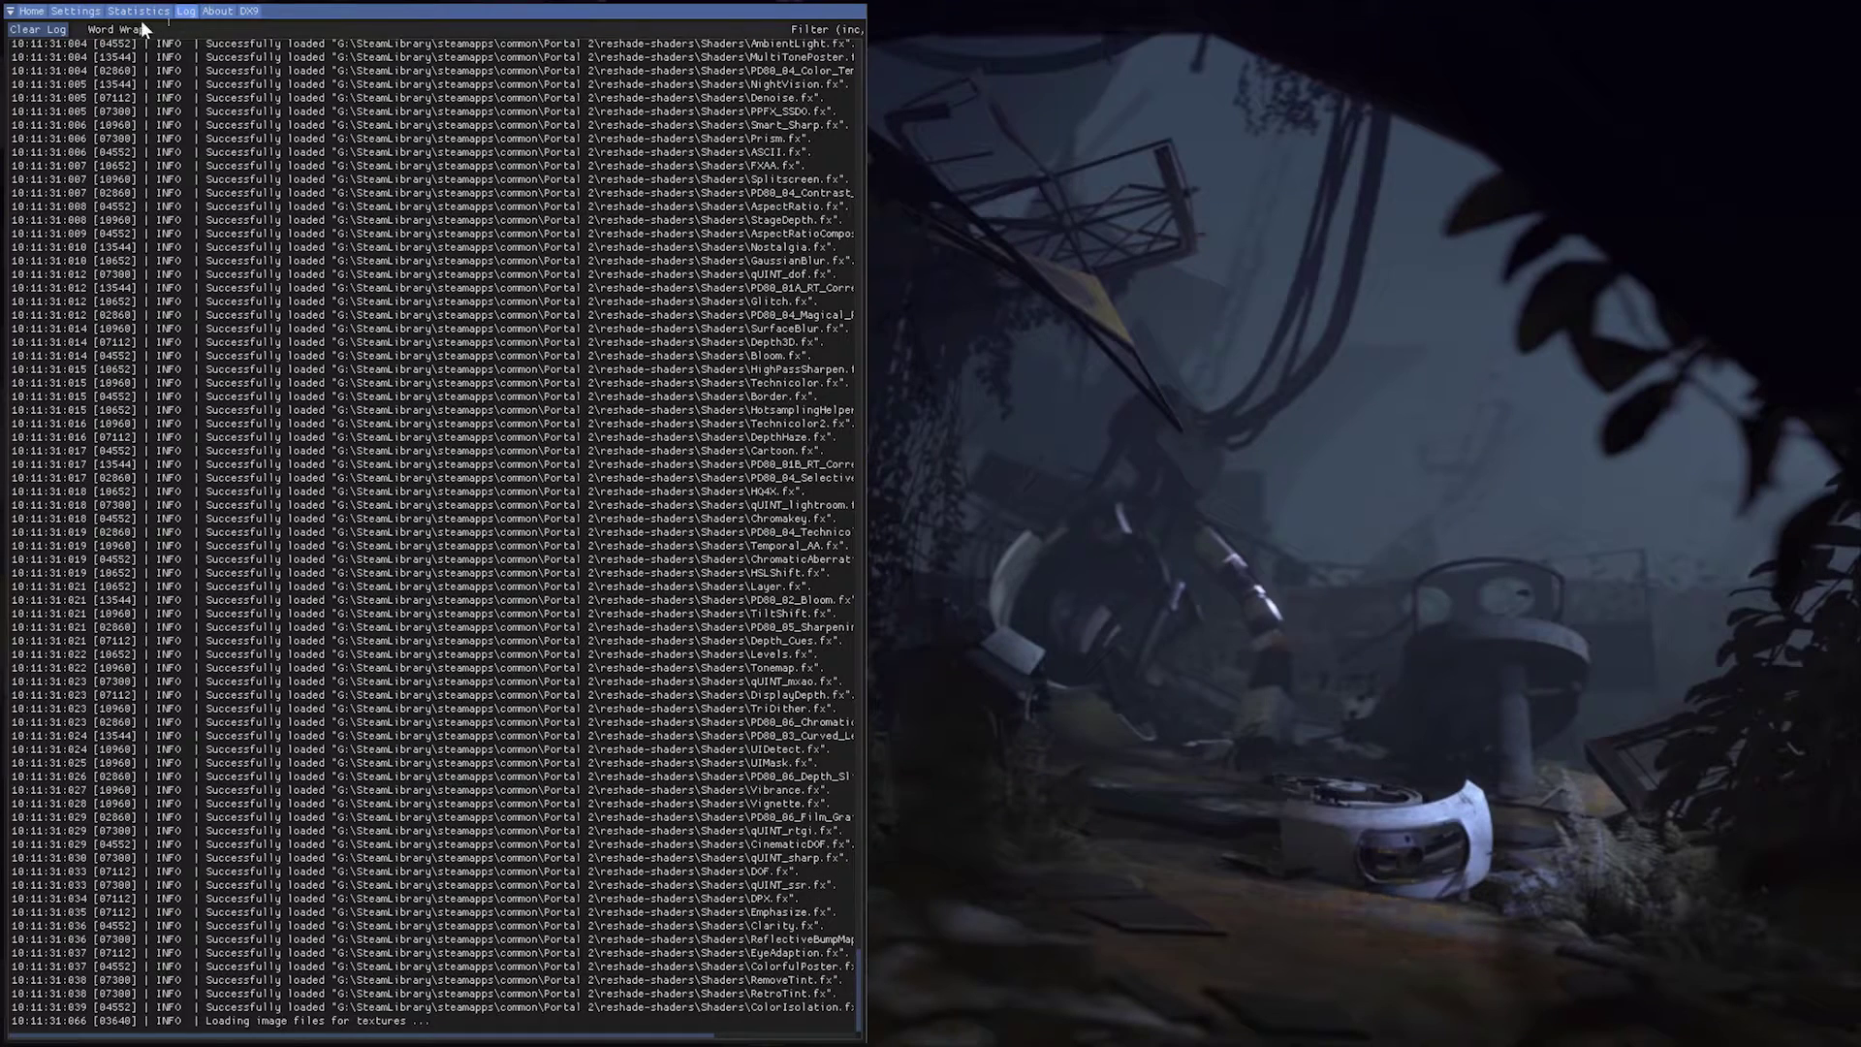
pyautogui.click(31, 10)
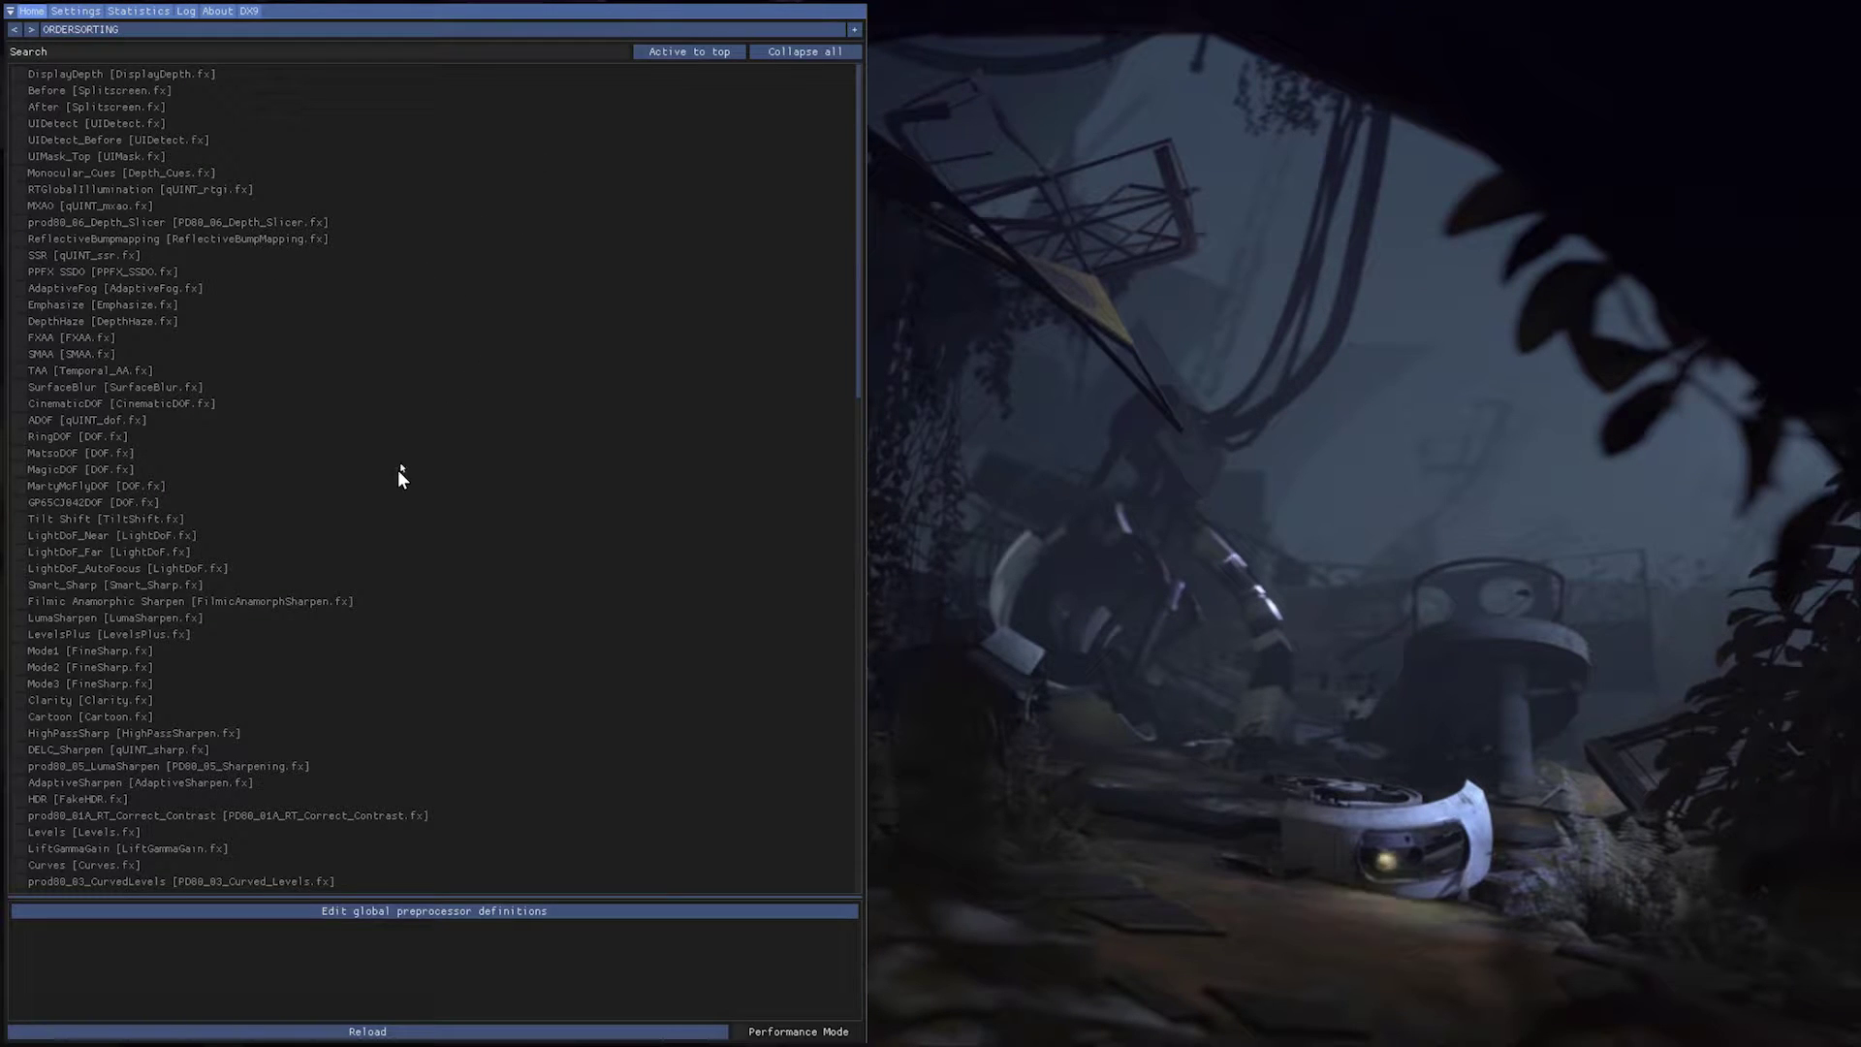
pyautogui.press('Home')
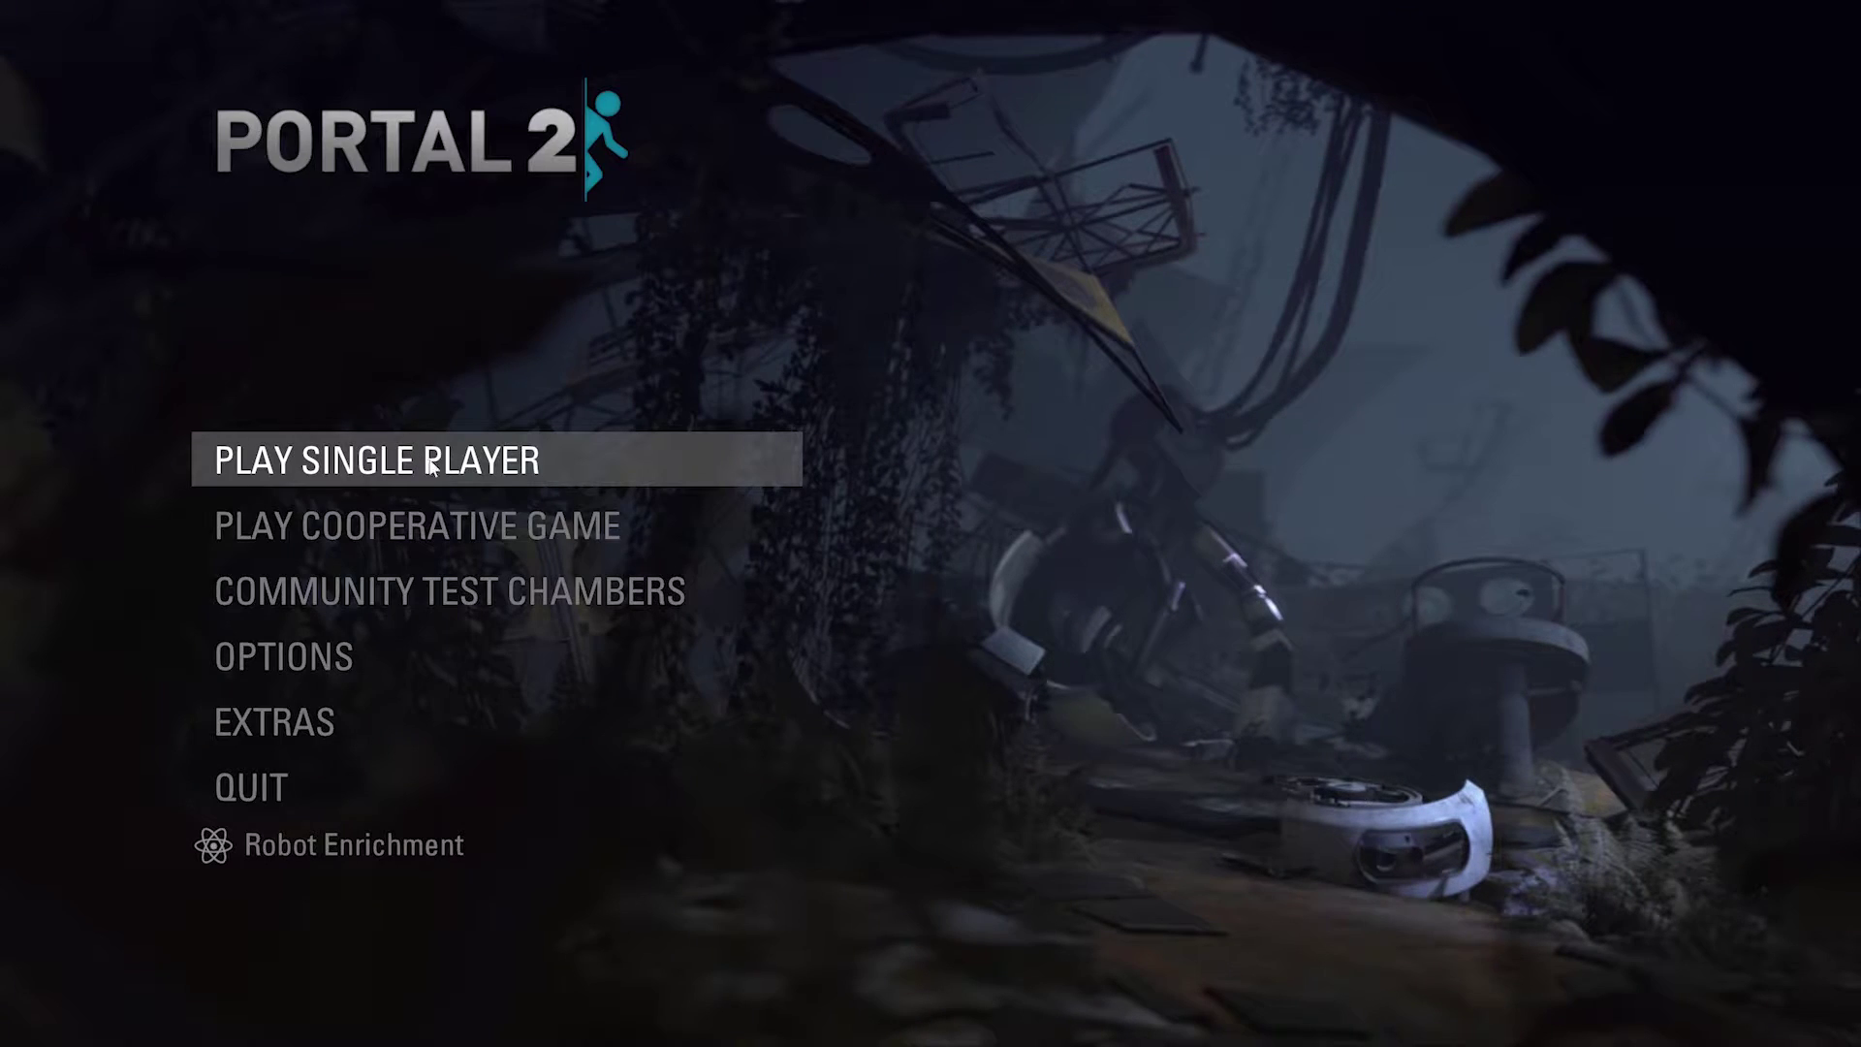
# Continue the saved game from Play Single Player
pyautogui.click(432, 467)
pyautogui.click(338, 527)
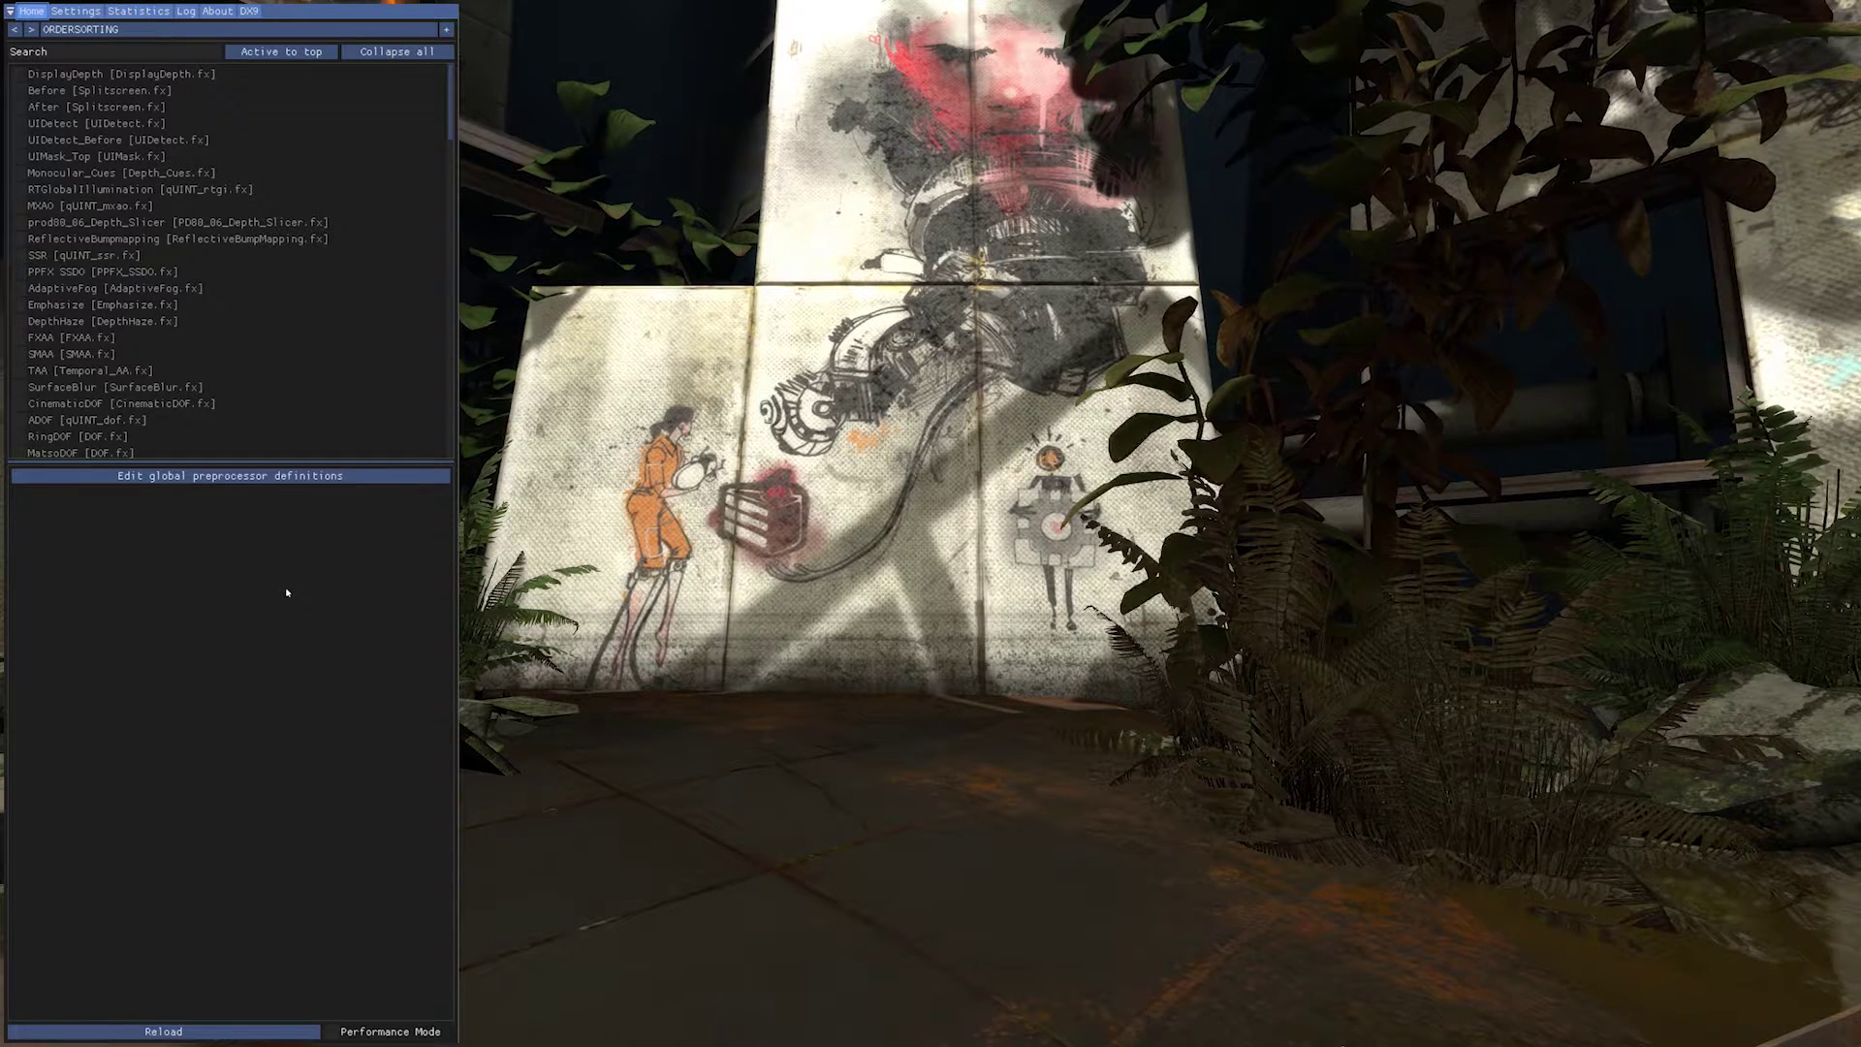
# Enable SSR [qUINT_ssr.fx], then toggle DisplayDepth on and off to inspect depth and normals
pyautogui.click(20, 256)
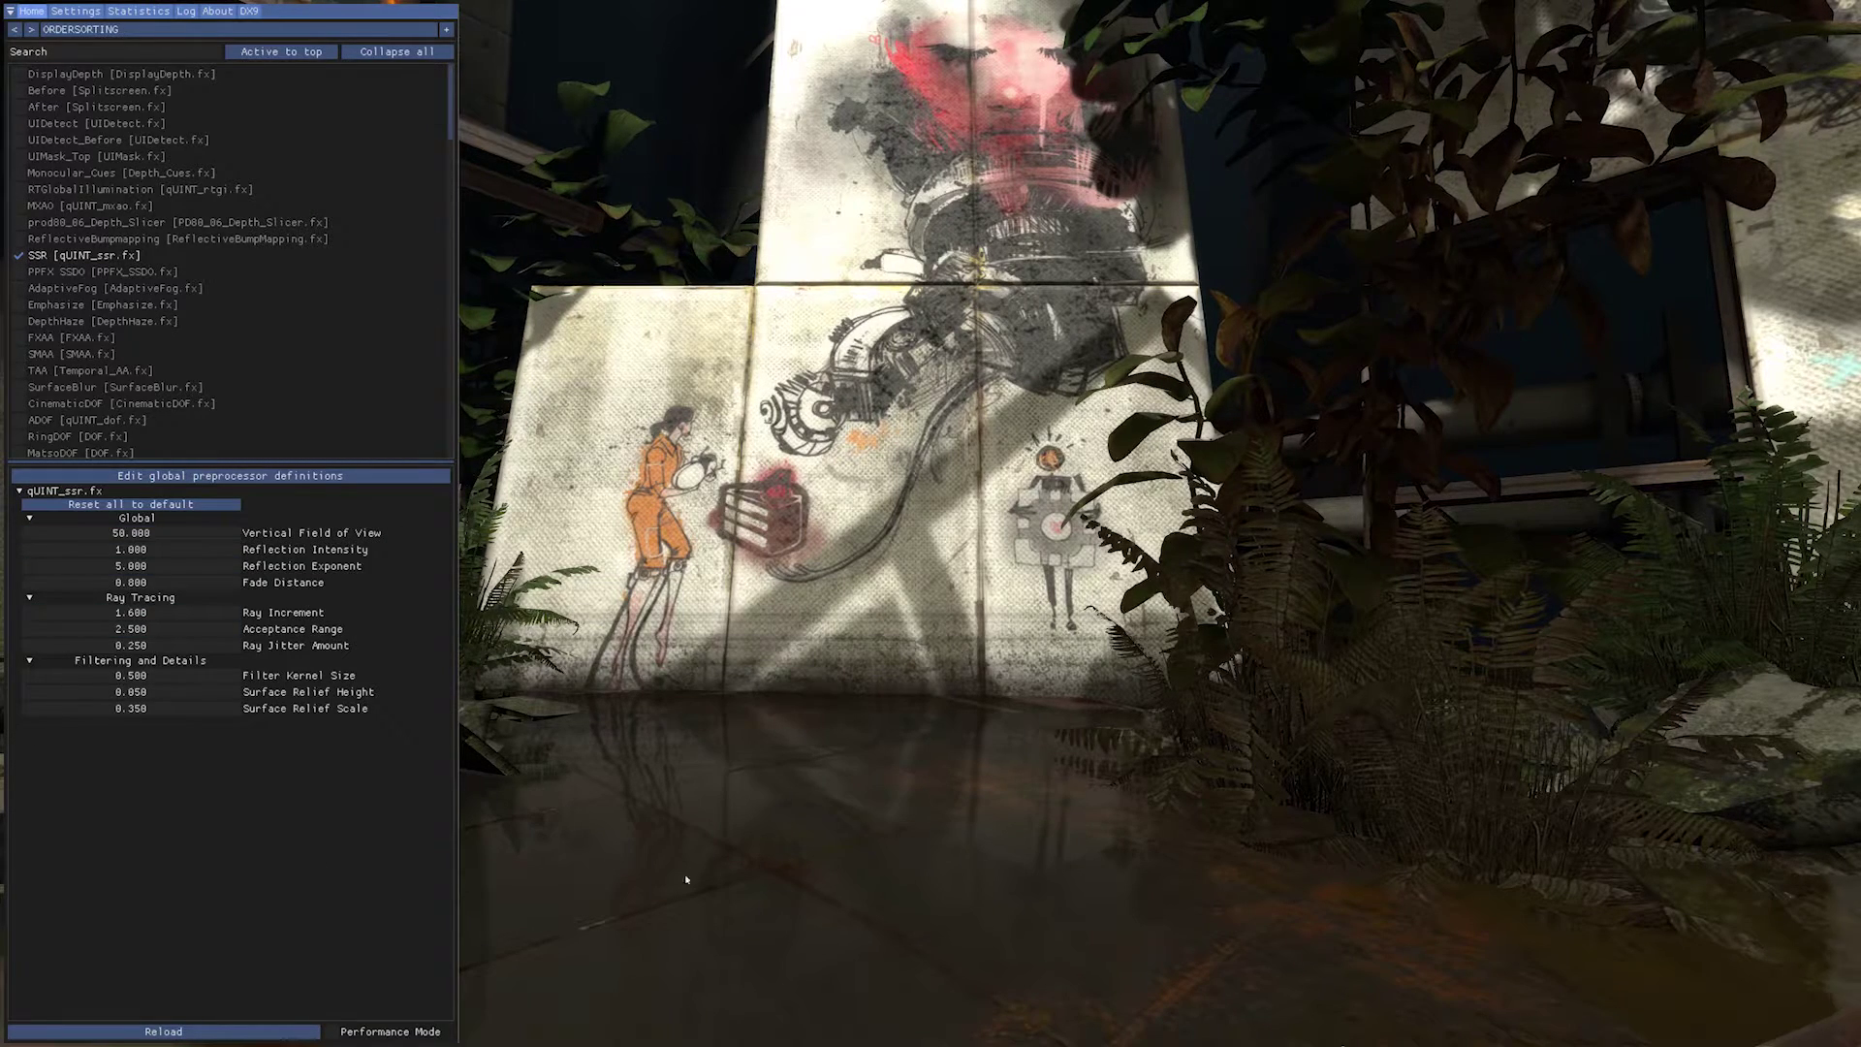
pyautogui.click(19, 74)
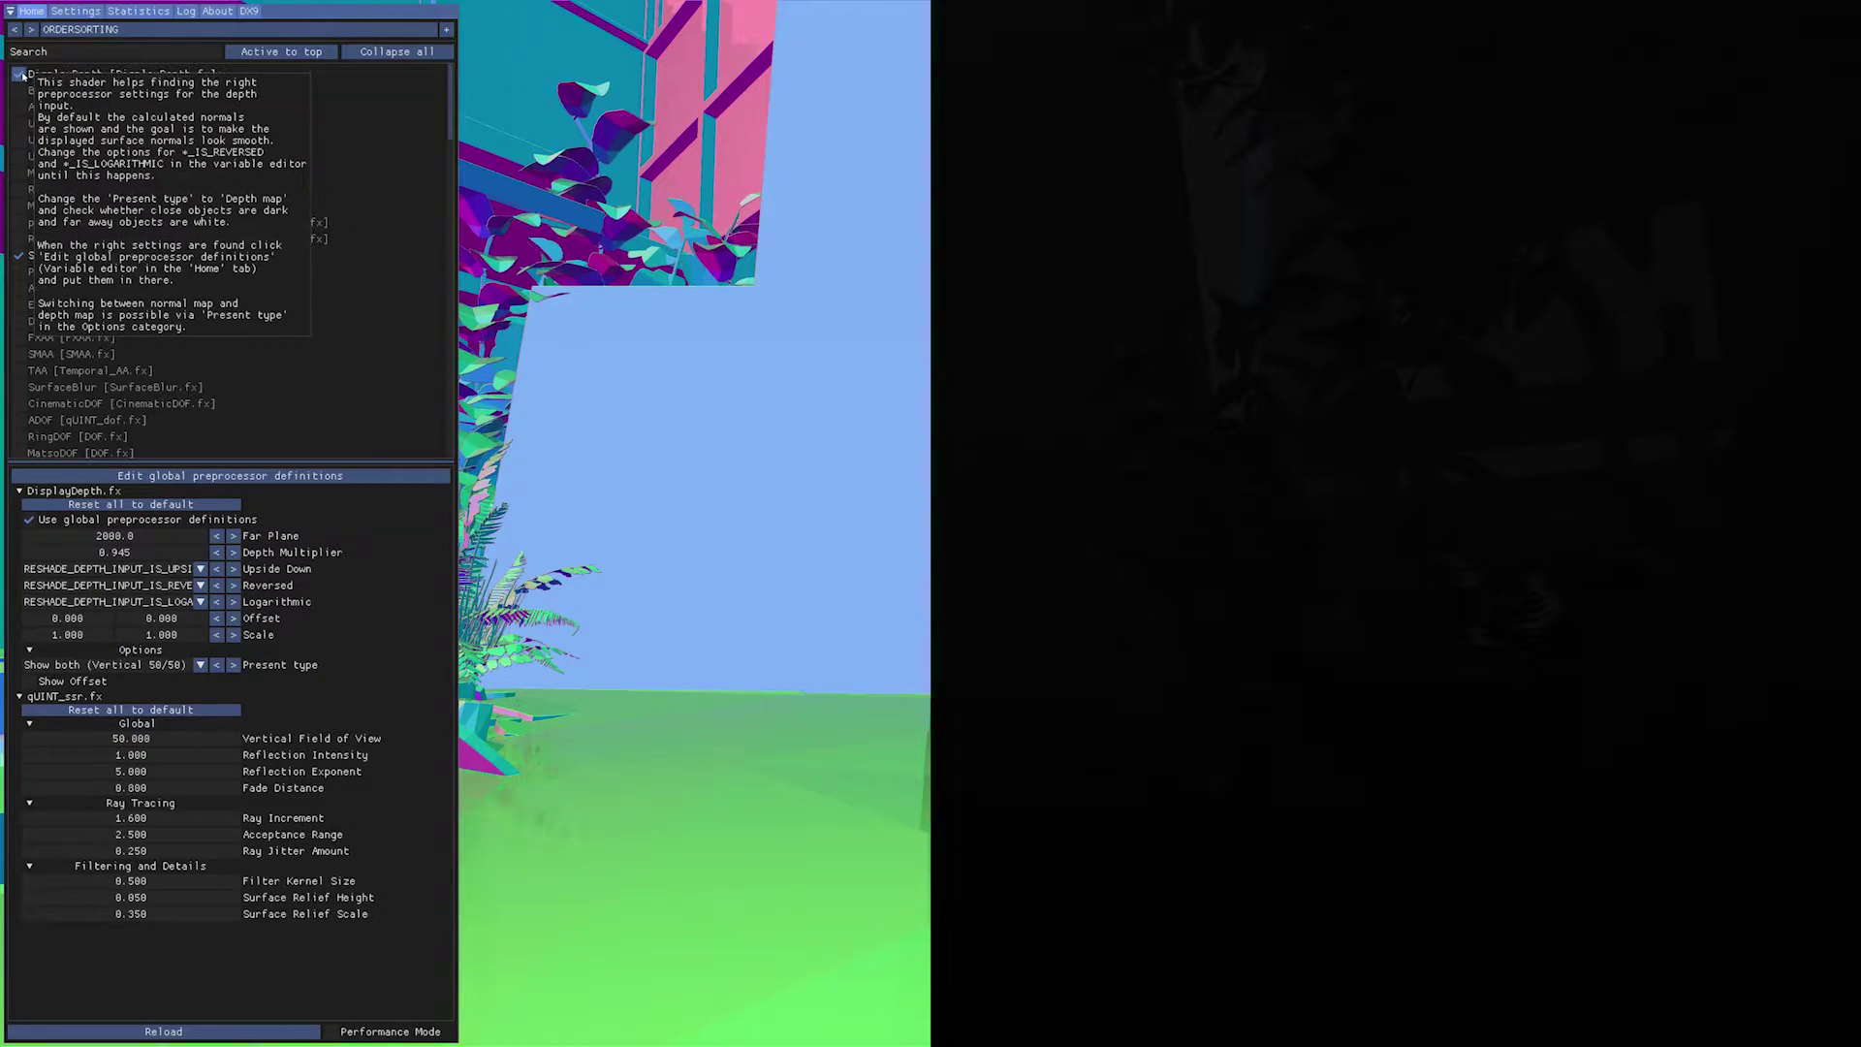
pyautogui.click(20, 75)
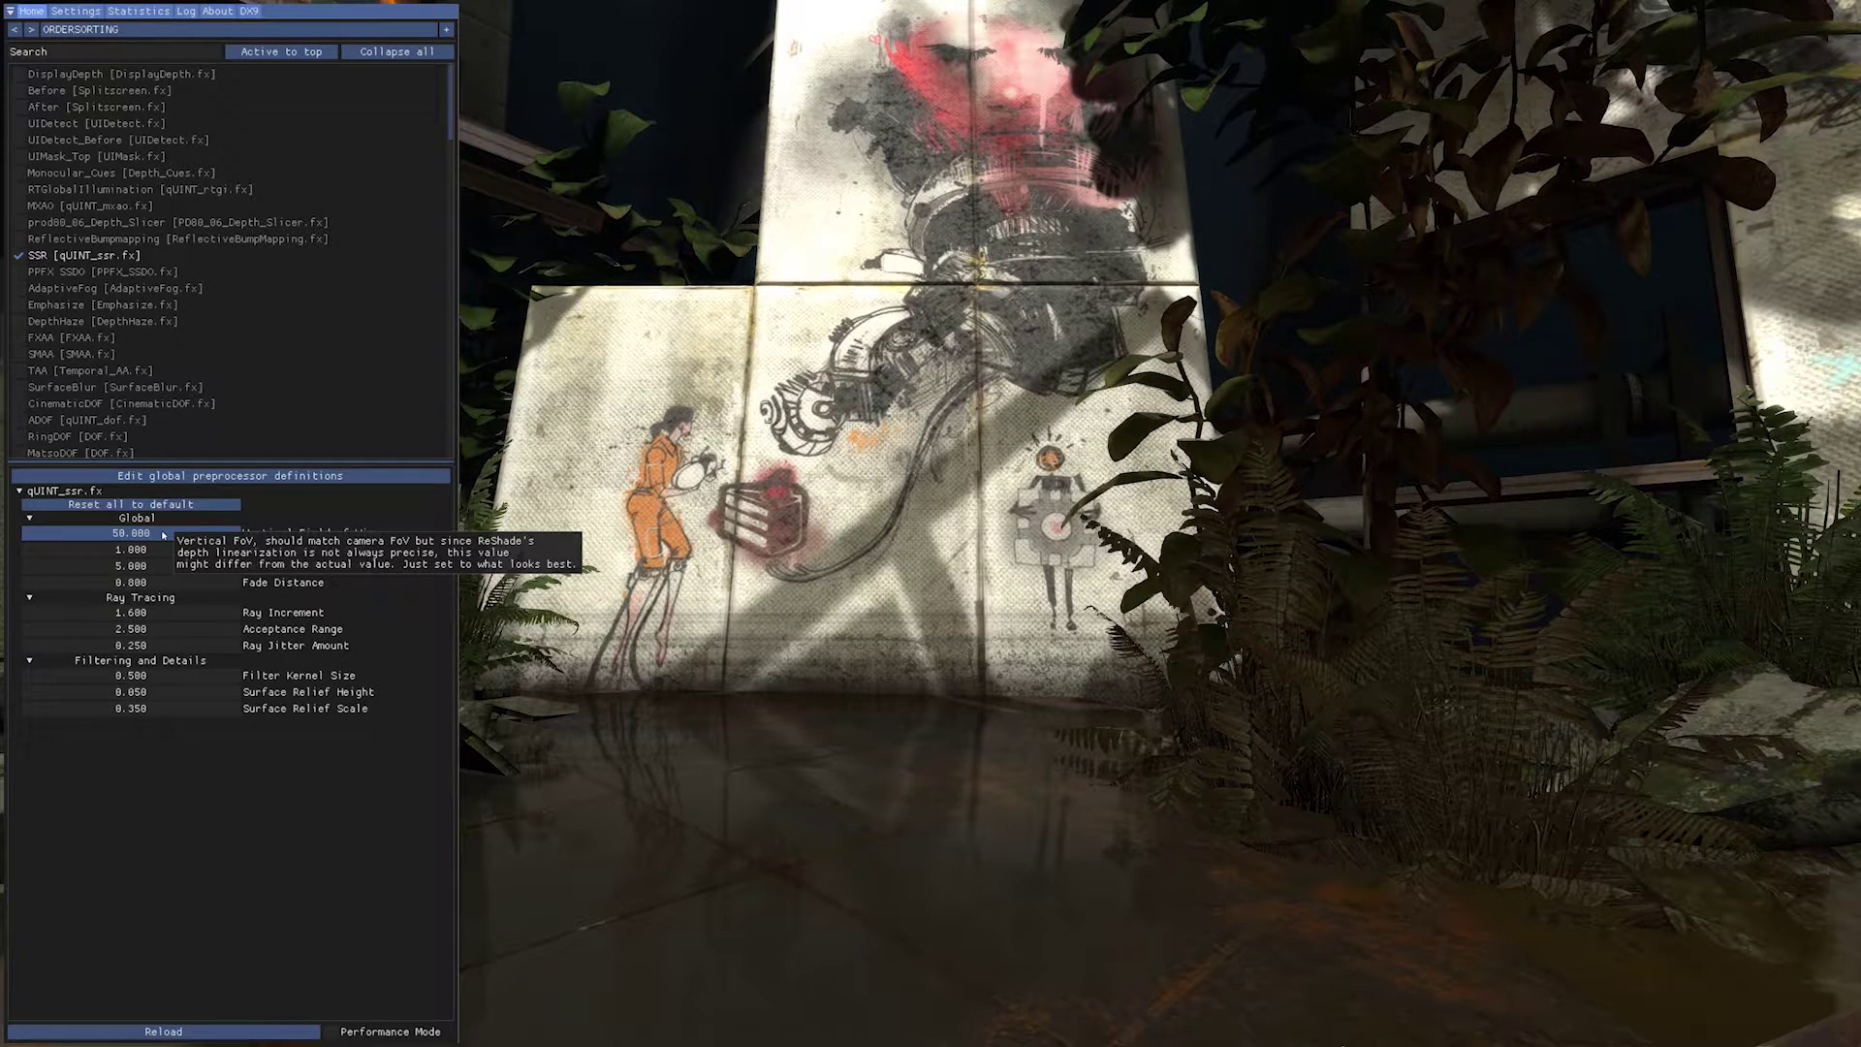
# Enter a Vertical Field of View value, trying 80 before settling on 40
pyautogui.keyDown('ctrl'); pyautogui.click(163, 536); pyautogui.keyUp('ctrl')
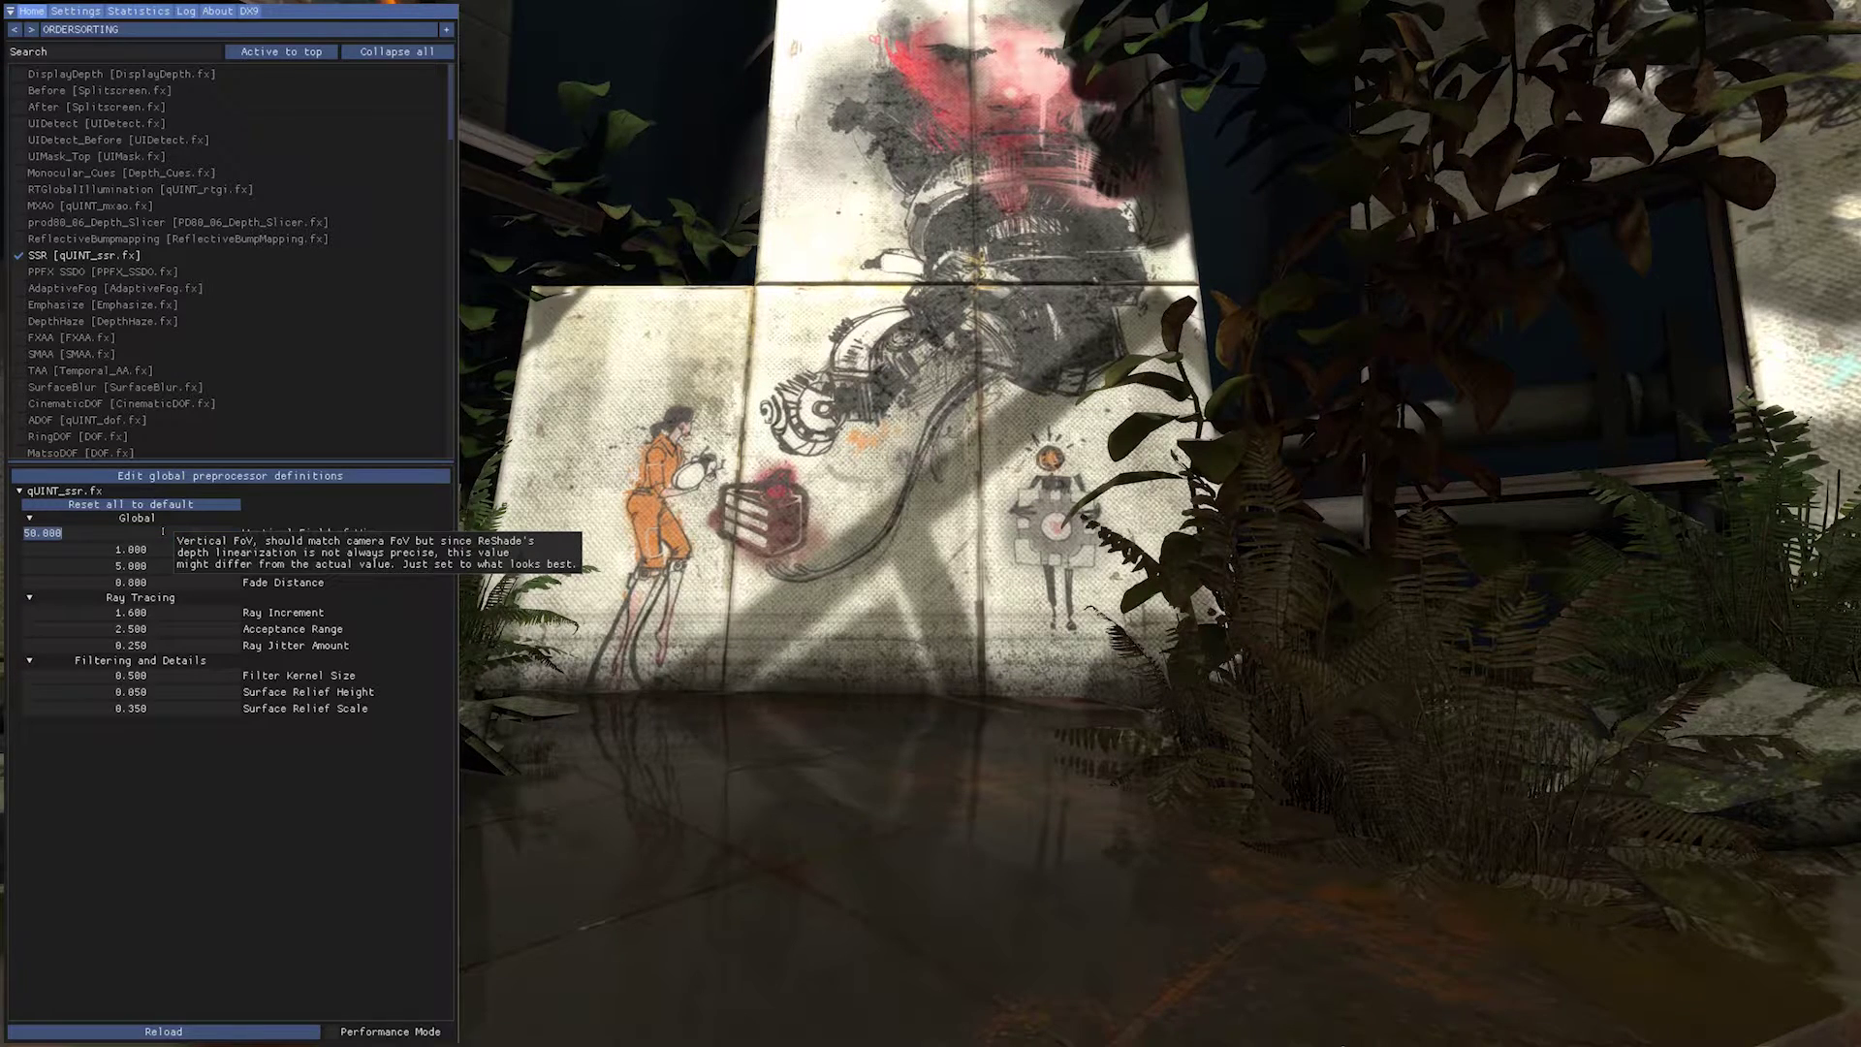
pyautogui.write('80')
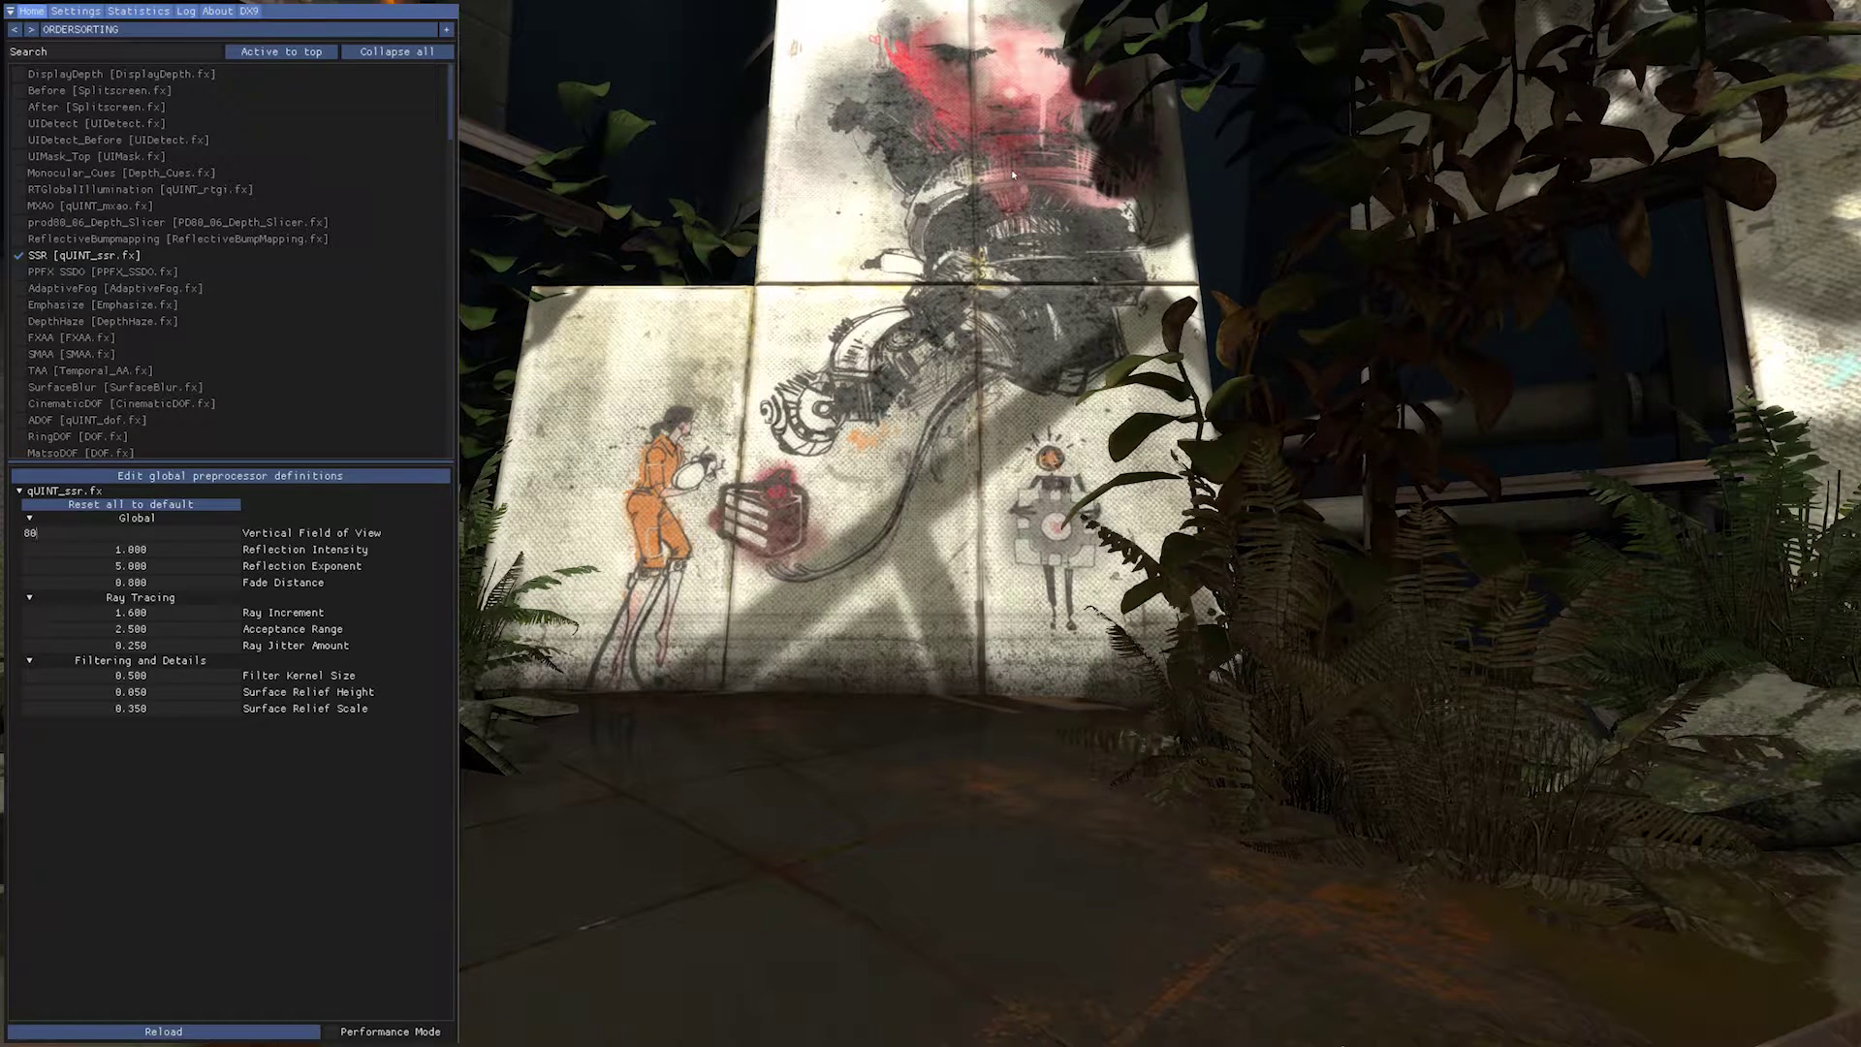
pyautogui.press('BackSpace')
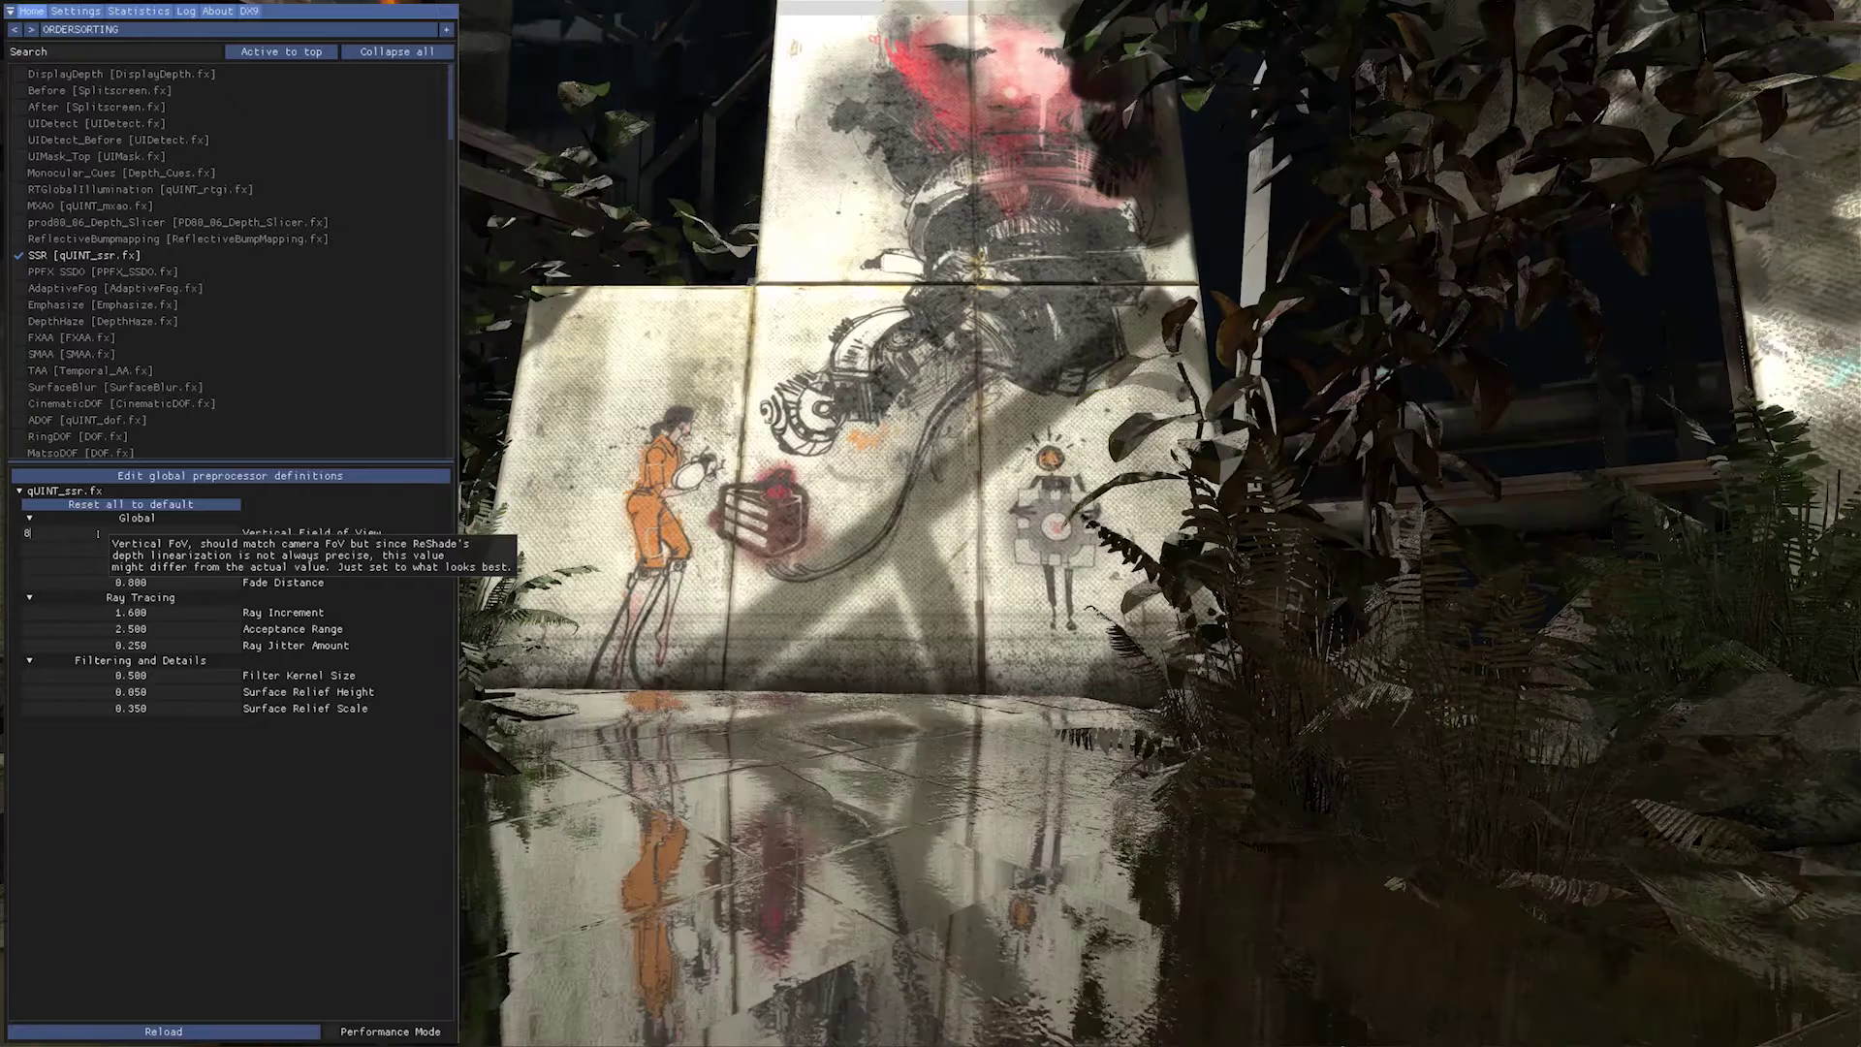
pyautogui.write('40')
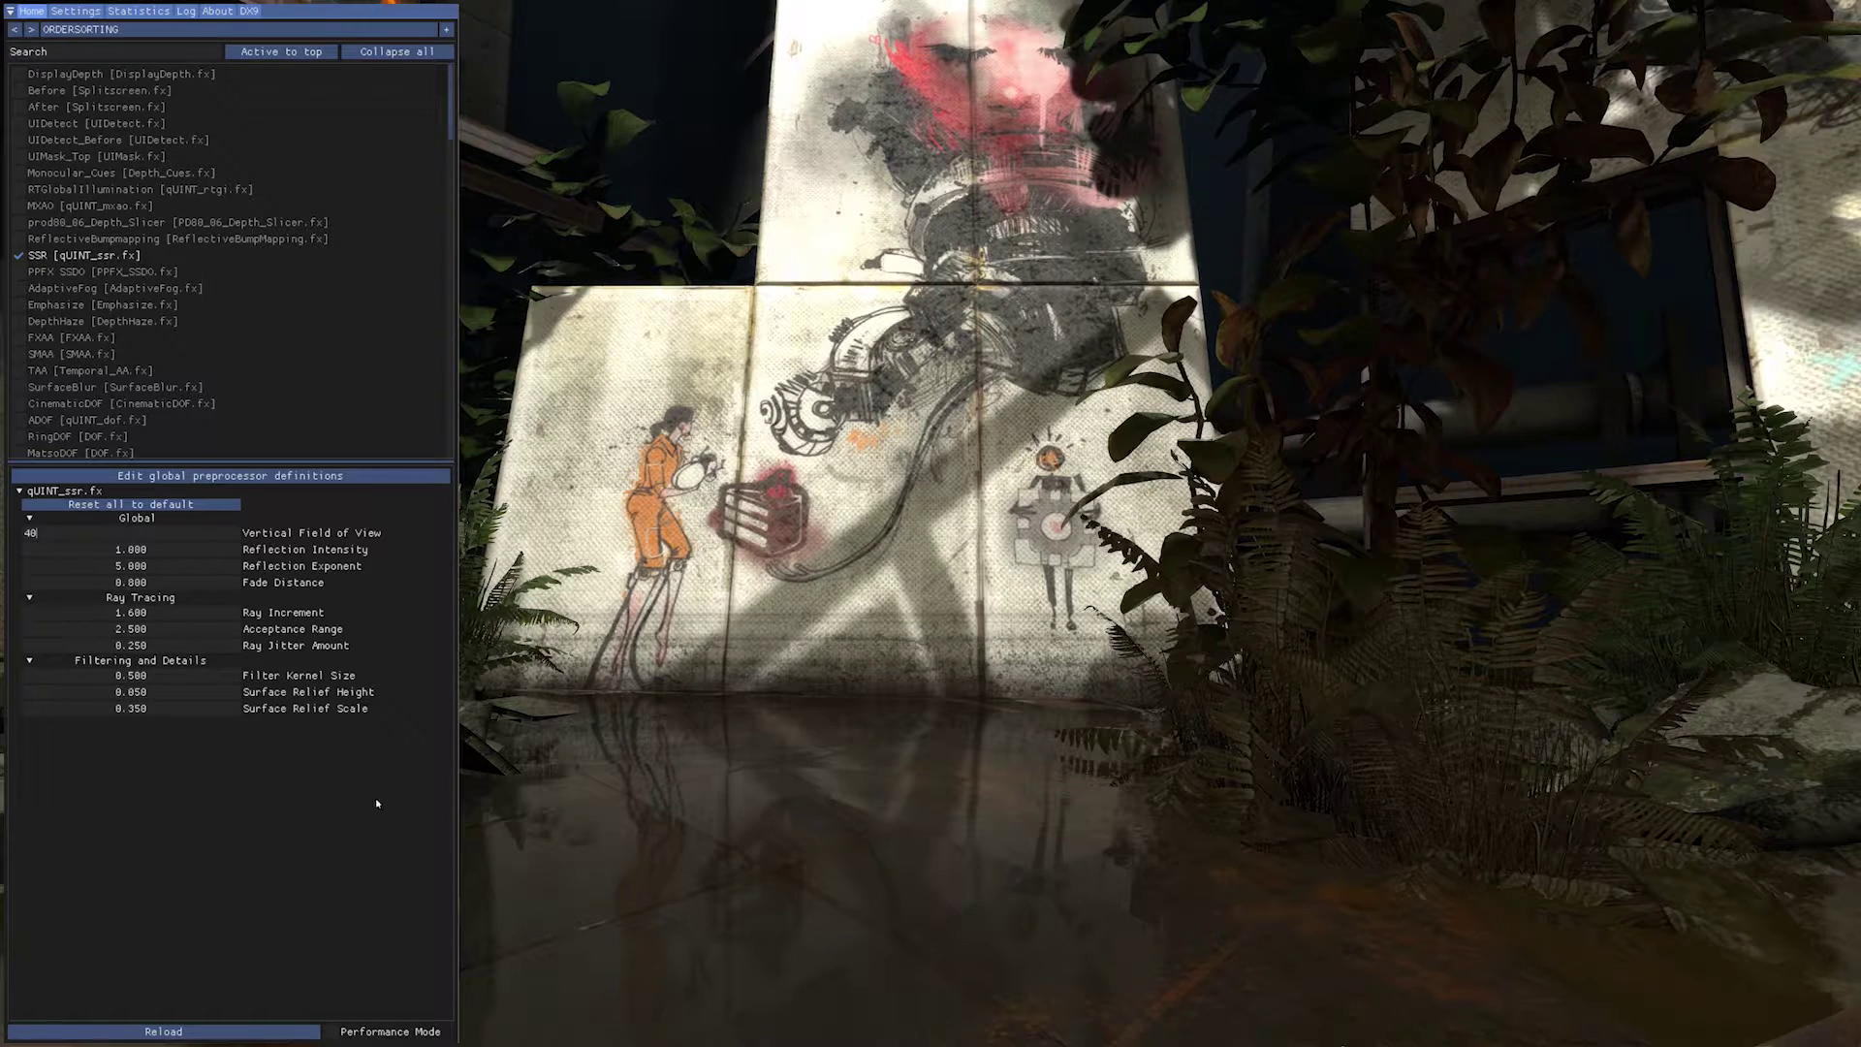
pyautogui.press('BackSpace')
pyautogui.press('BackSpace')
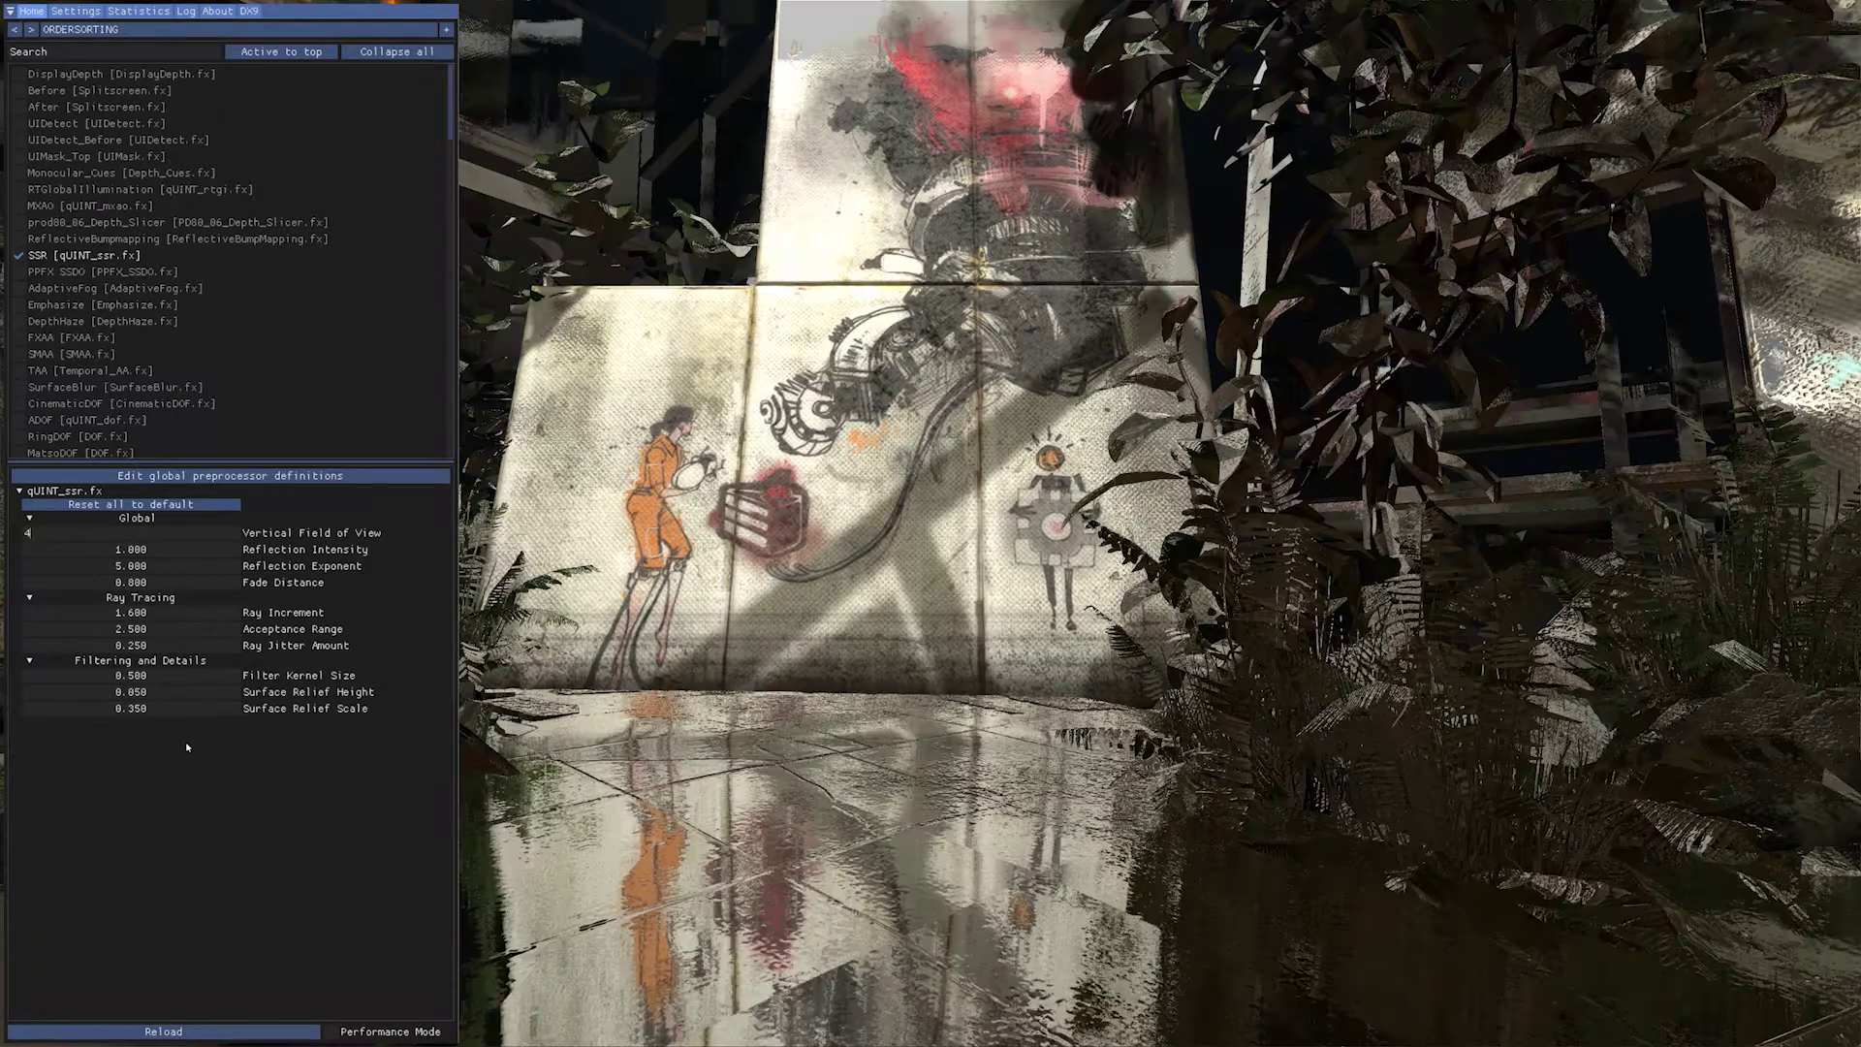
pyautogui.write('0')
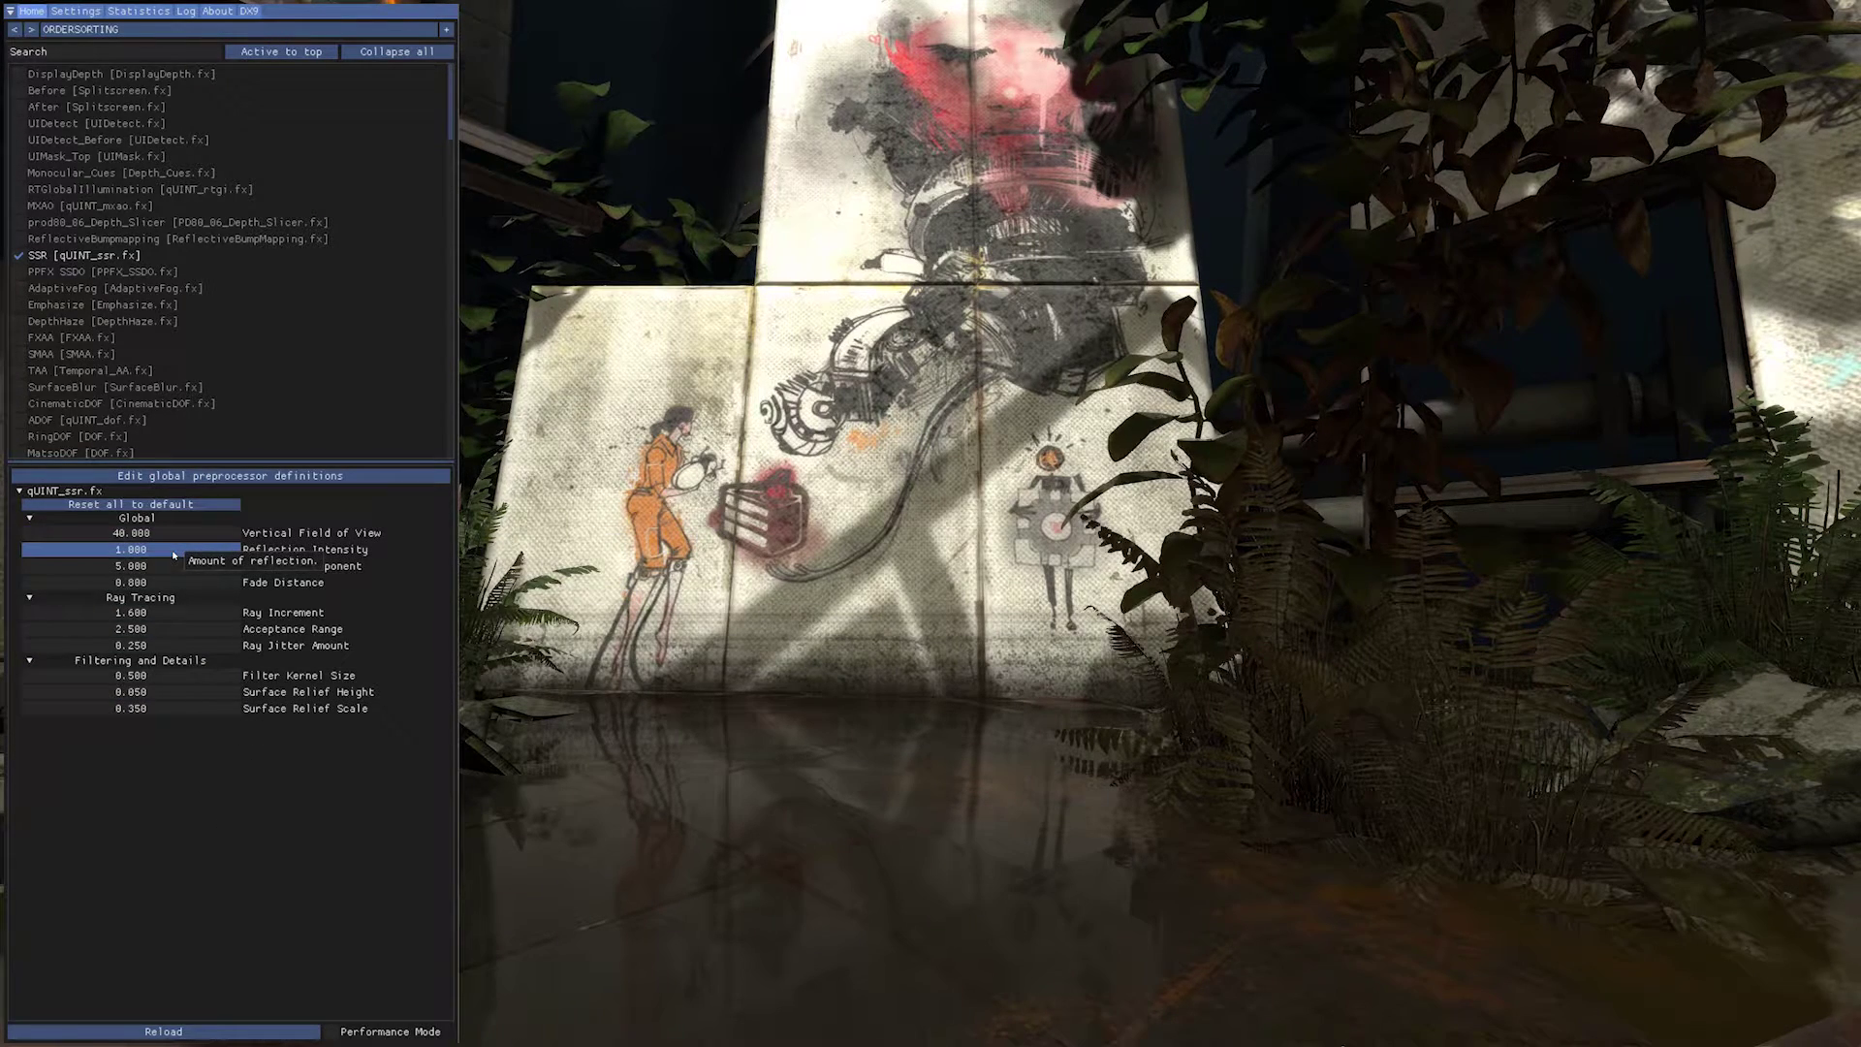
# Try Reflection Intensity at about 0.45, restore it to 1.000, then type Reflection Exponent 4
pyautogui.moveTo(239, 550); pyautogui.dragTo(121, 549)
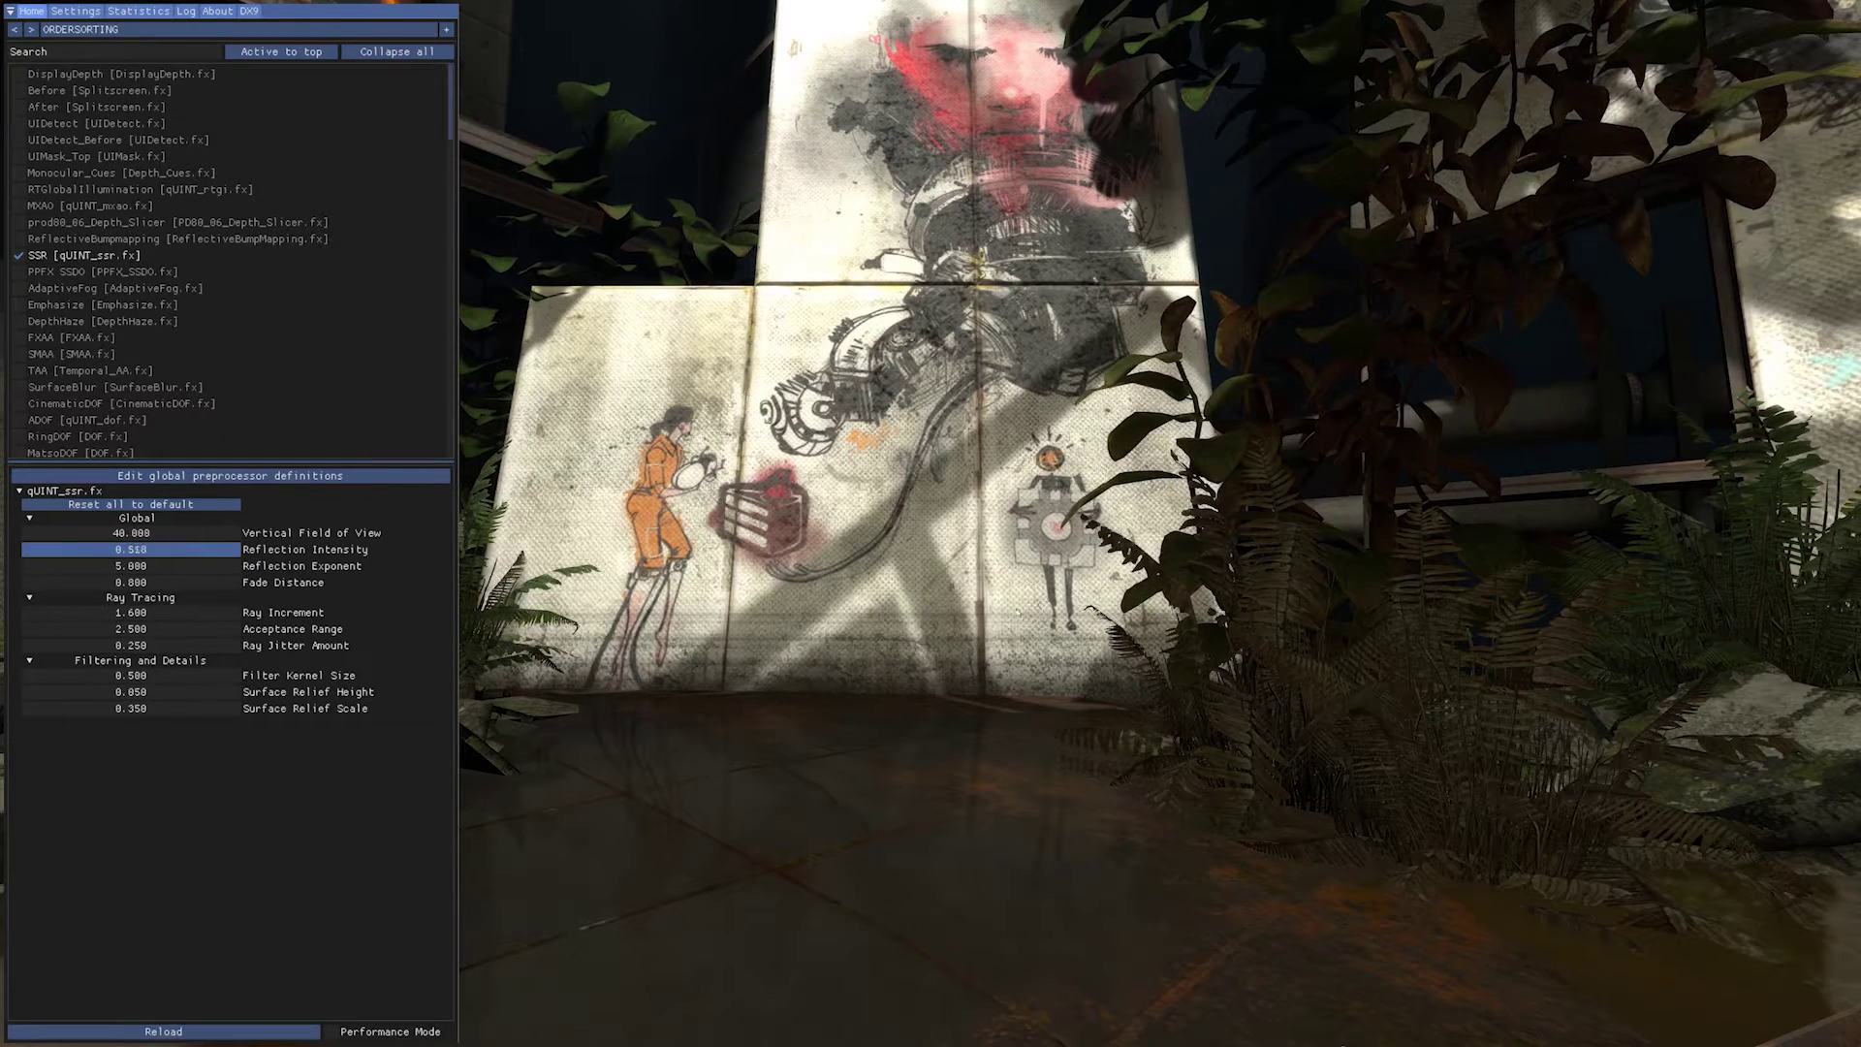
pyautogui.moveTo(131, 550); pyautogui.dragTo(1307, 599)
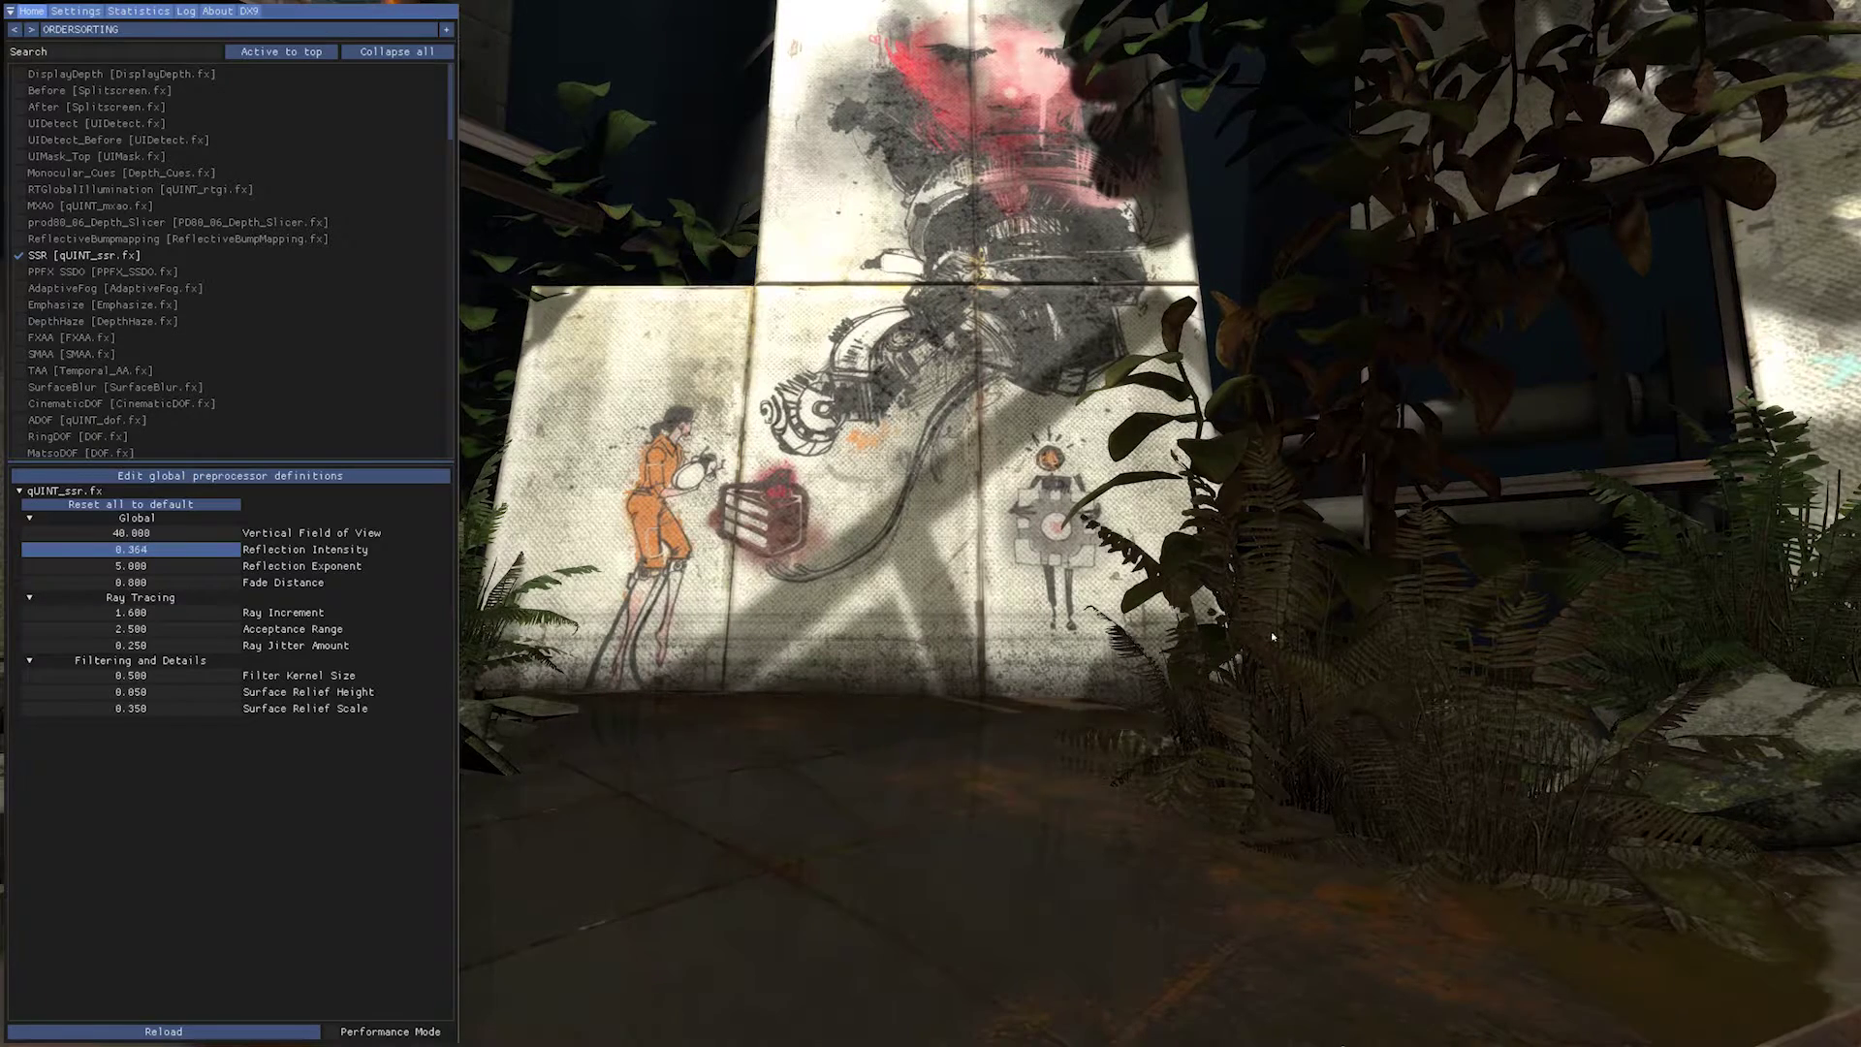
pyautogui.moveTo(213, 567)
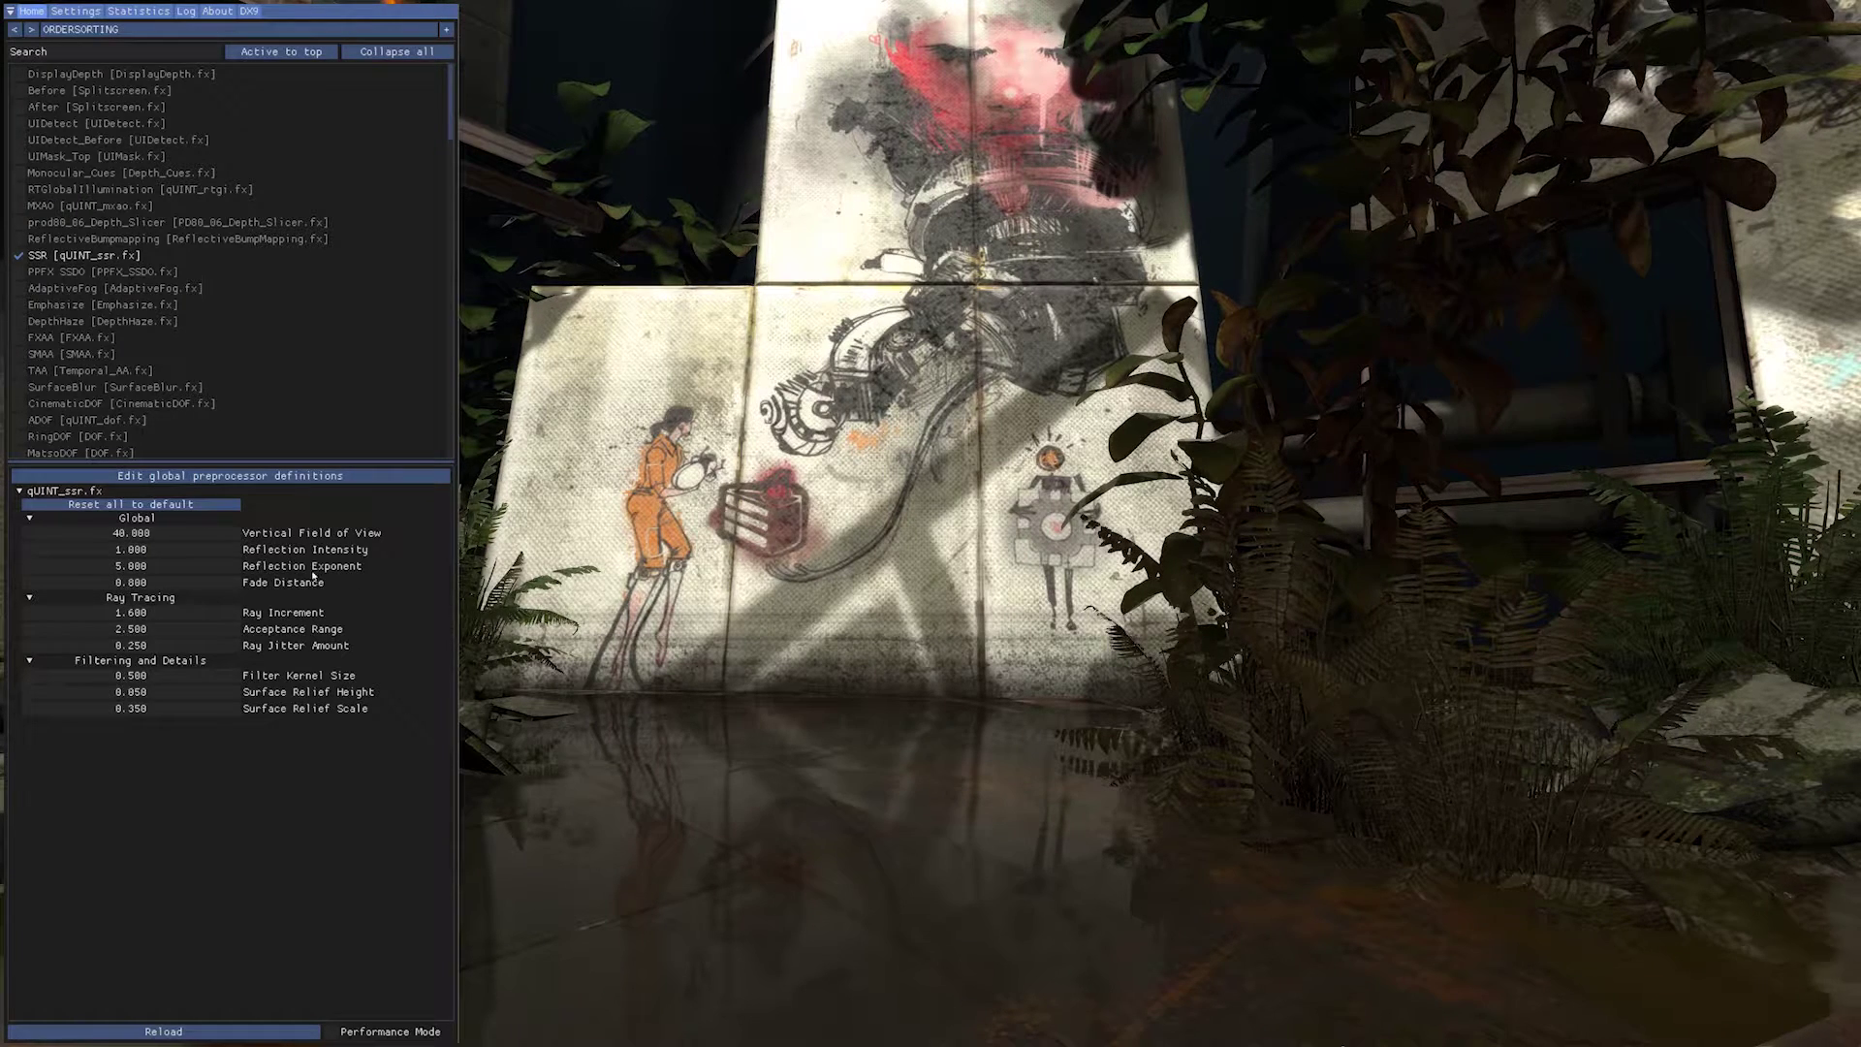
pyautogui.keyDown('ctrl'); pyautogui.click(162, 571); pyautogui.keyUp('ctrl')
pyautogui.write('0')
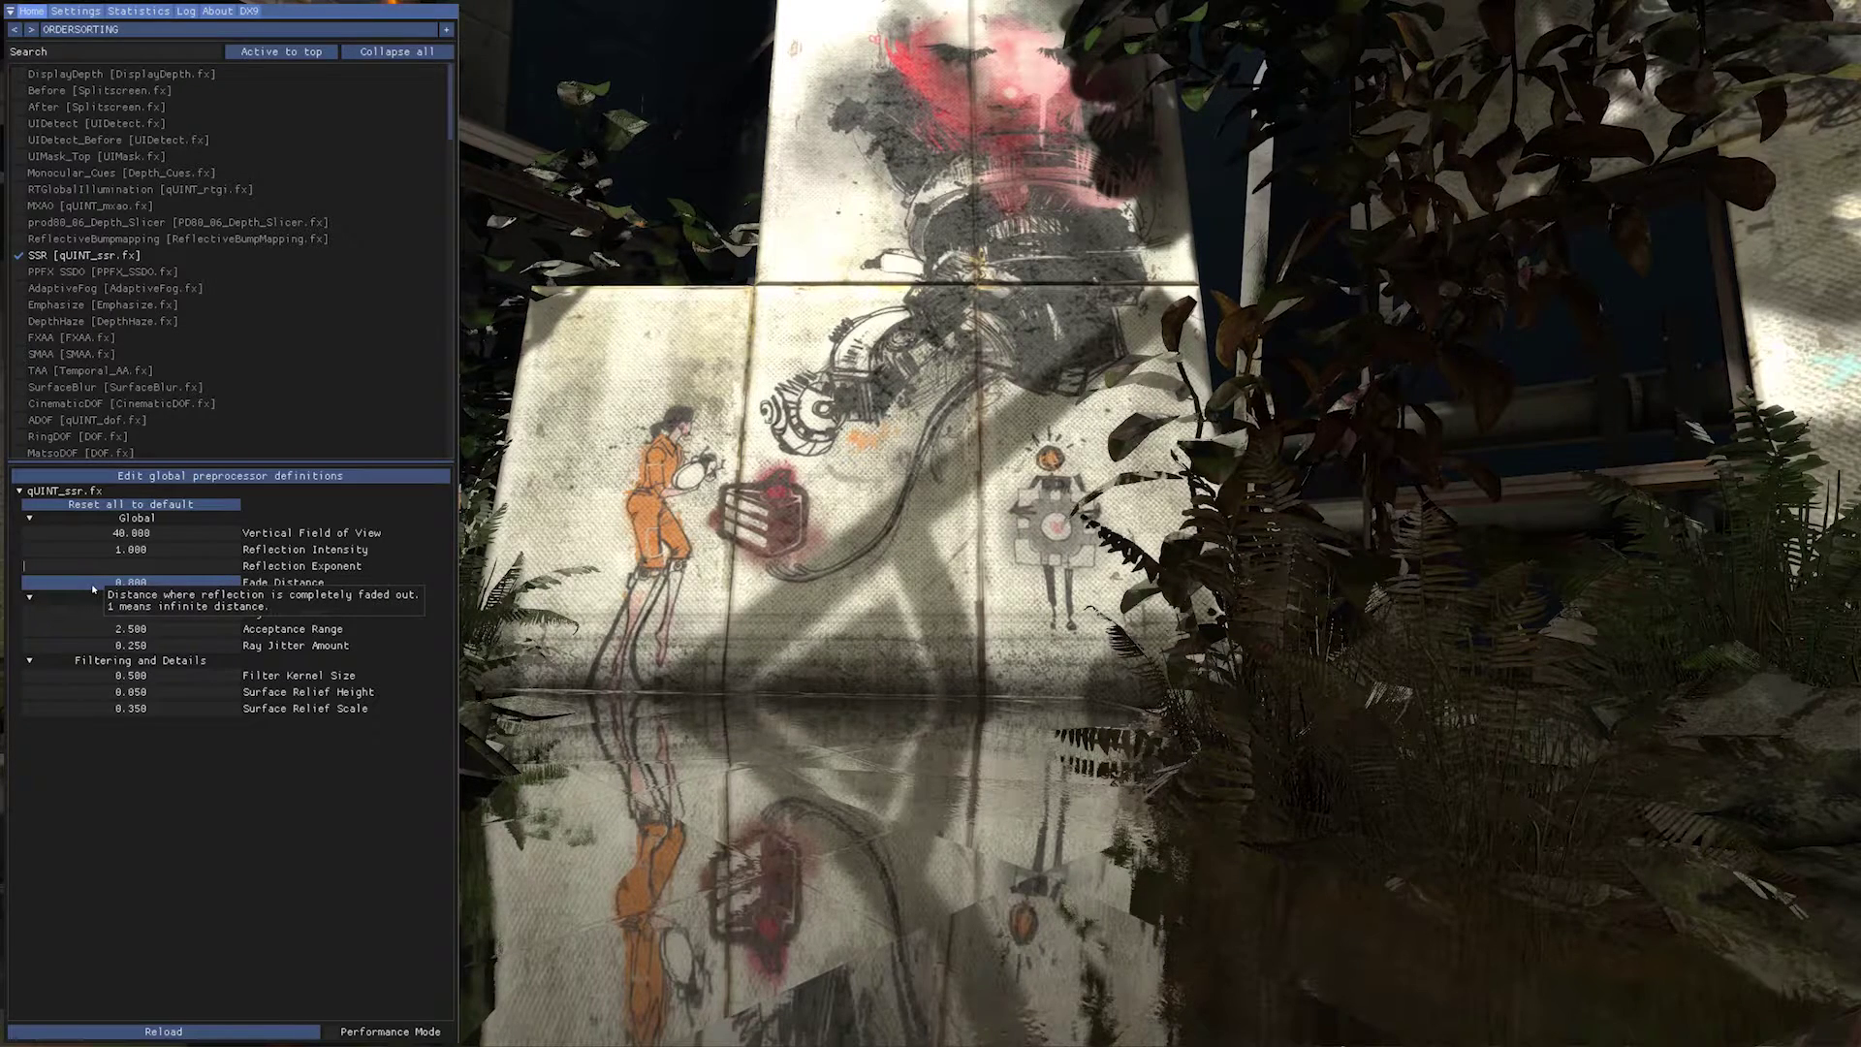
pyautogui.write('4')
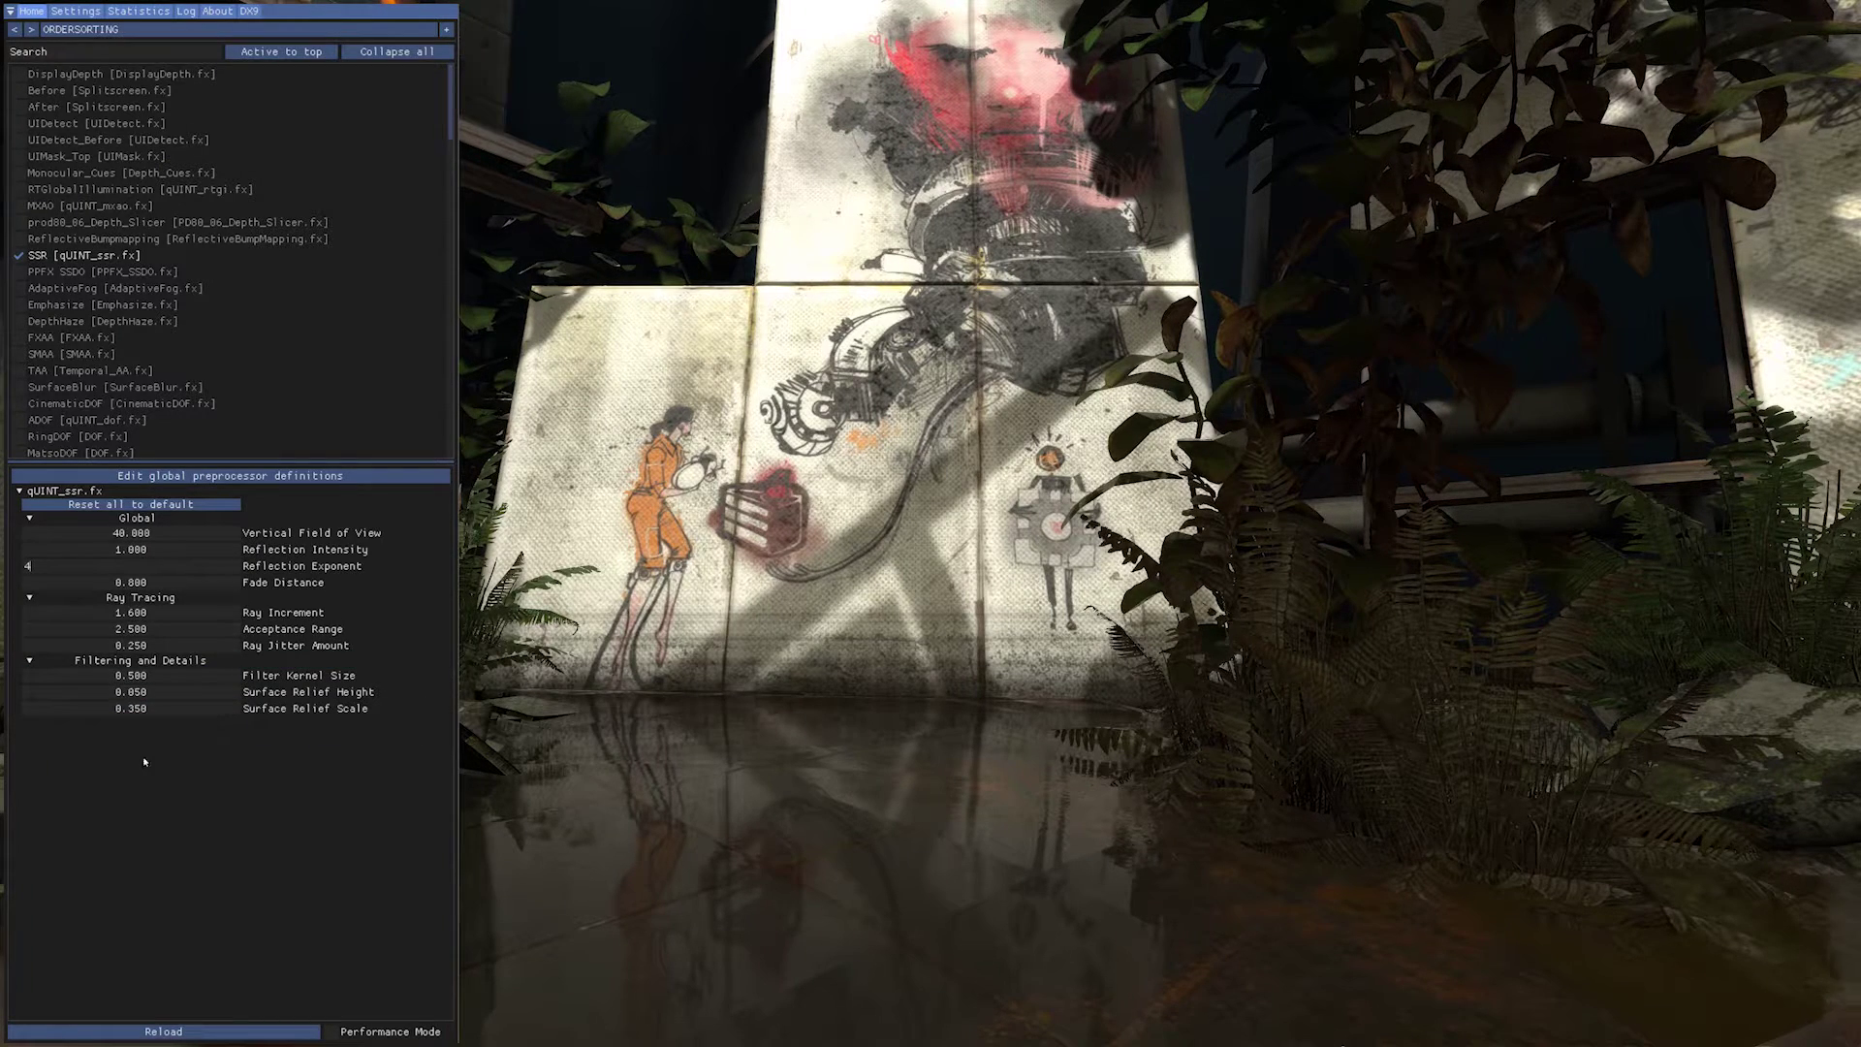
# Commit Reflection Exponent 4.000 and drag Fade Distance until it reads 1.000
pyautogui.press('Return')
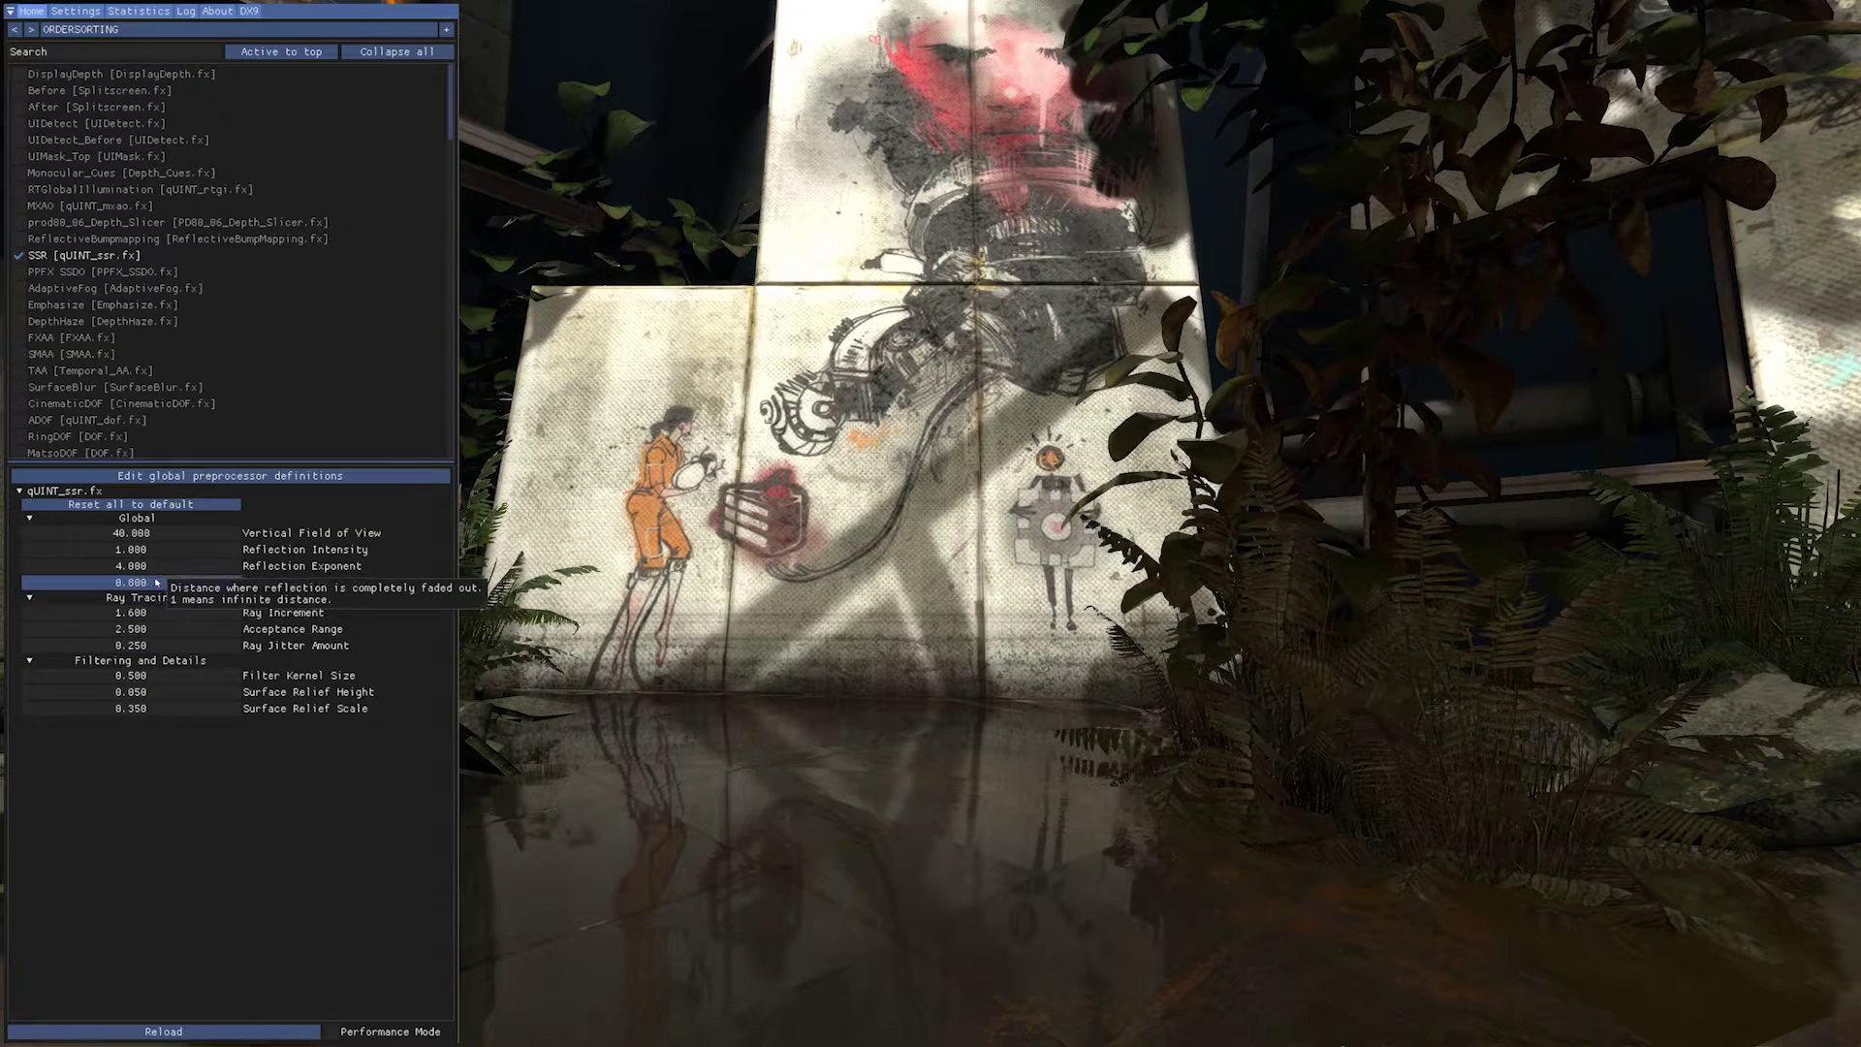
pyautogui.moveTo(165, 584); pyautogui.dragTo(211, 594)
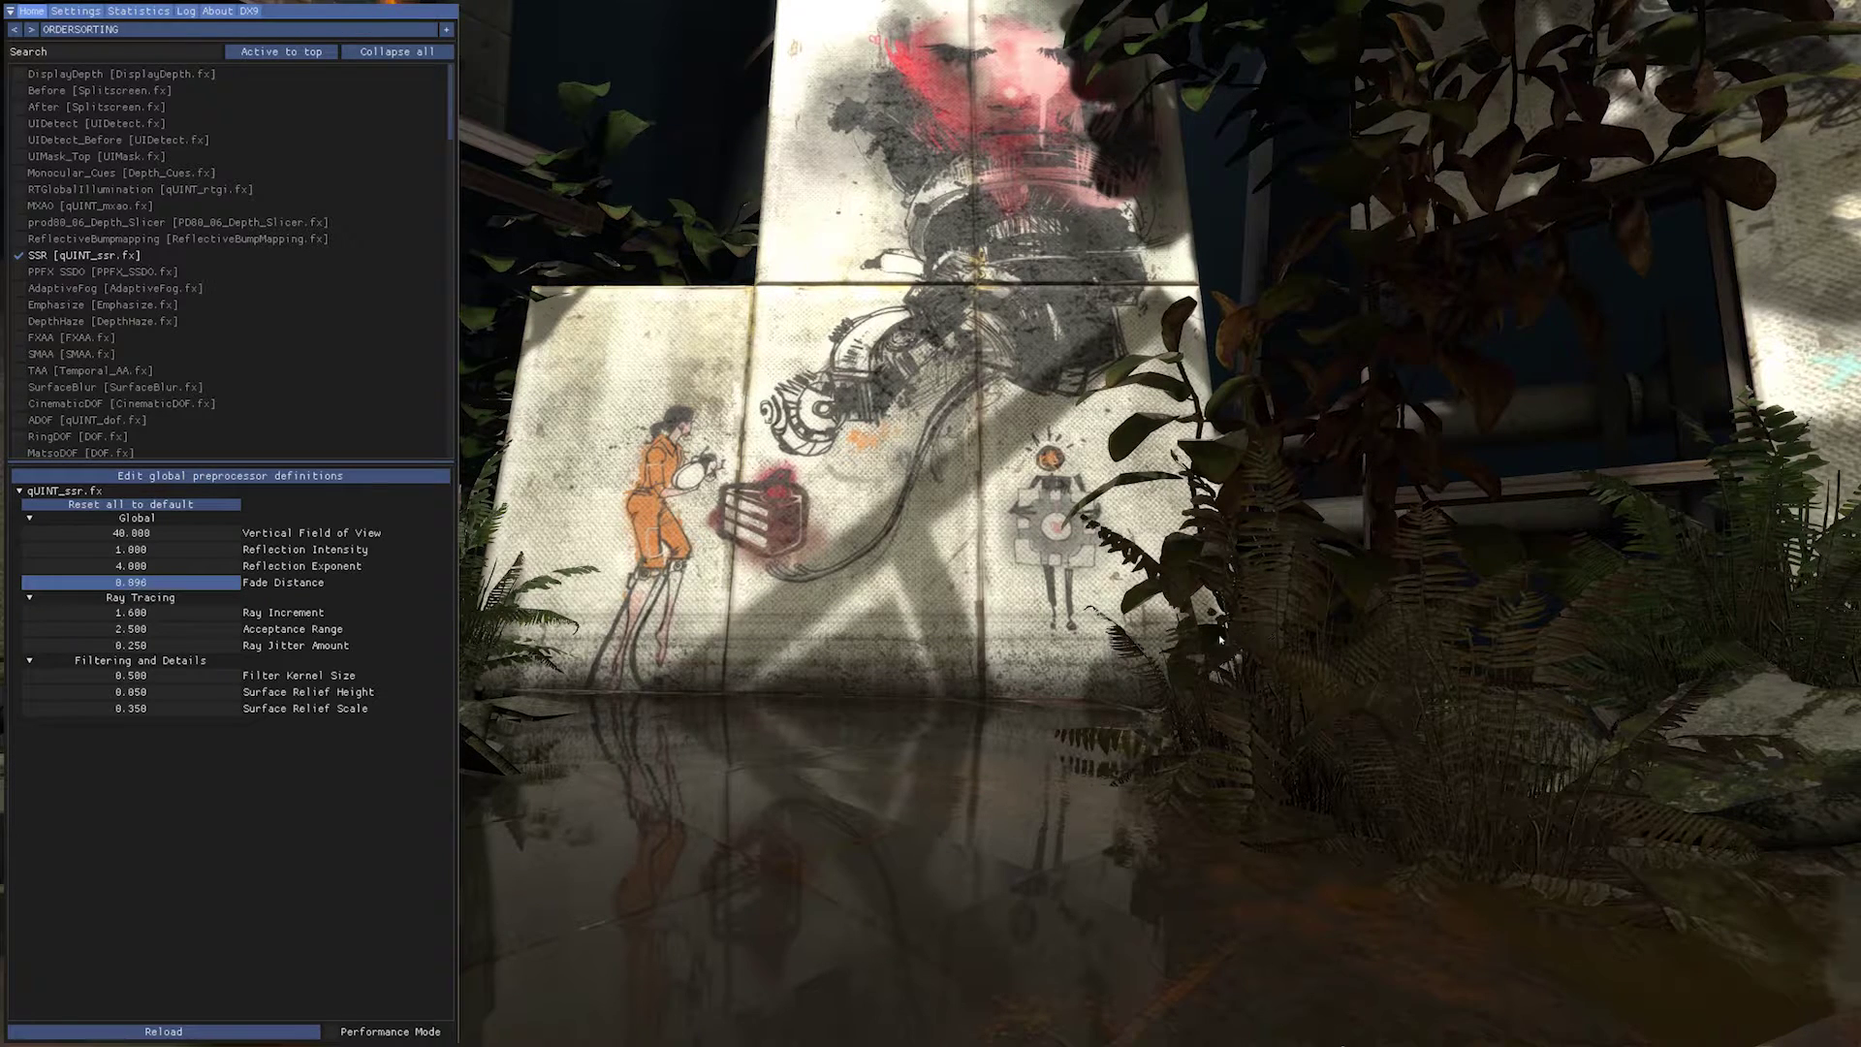
pyautogui.moveTo(916, 653)
pyautogui.mouseDown()
pyautogui.moveTo(783, 670)
pyautogui.moveTo(1732, 653)
pyautogui.mouseUp()
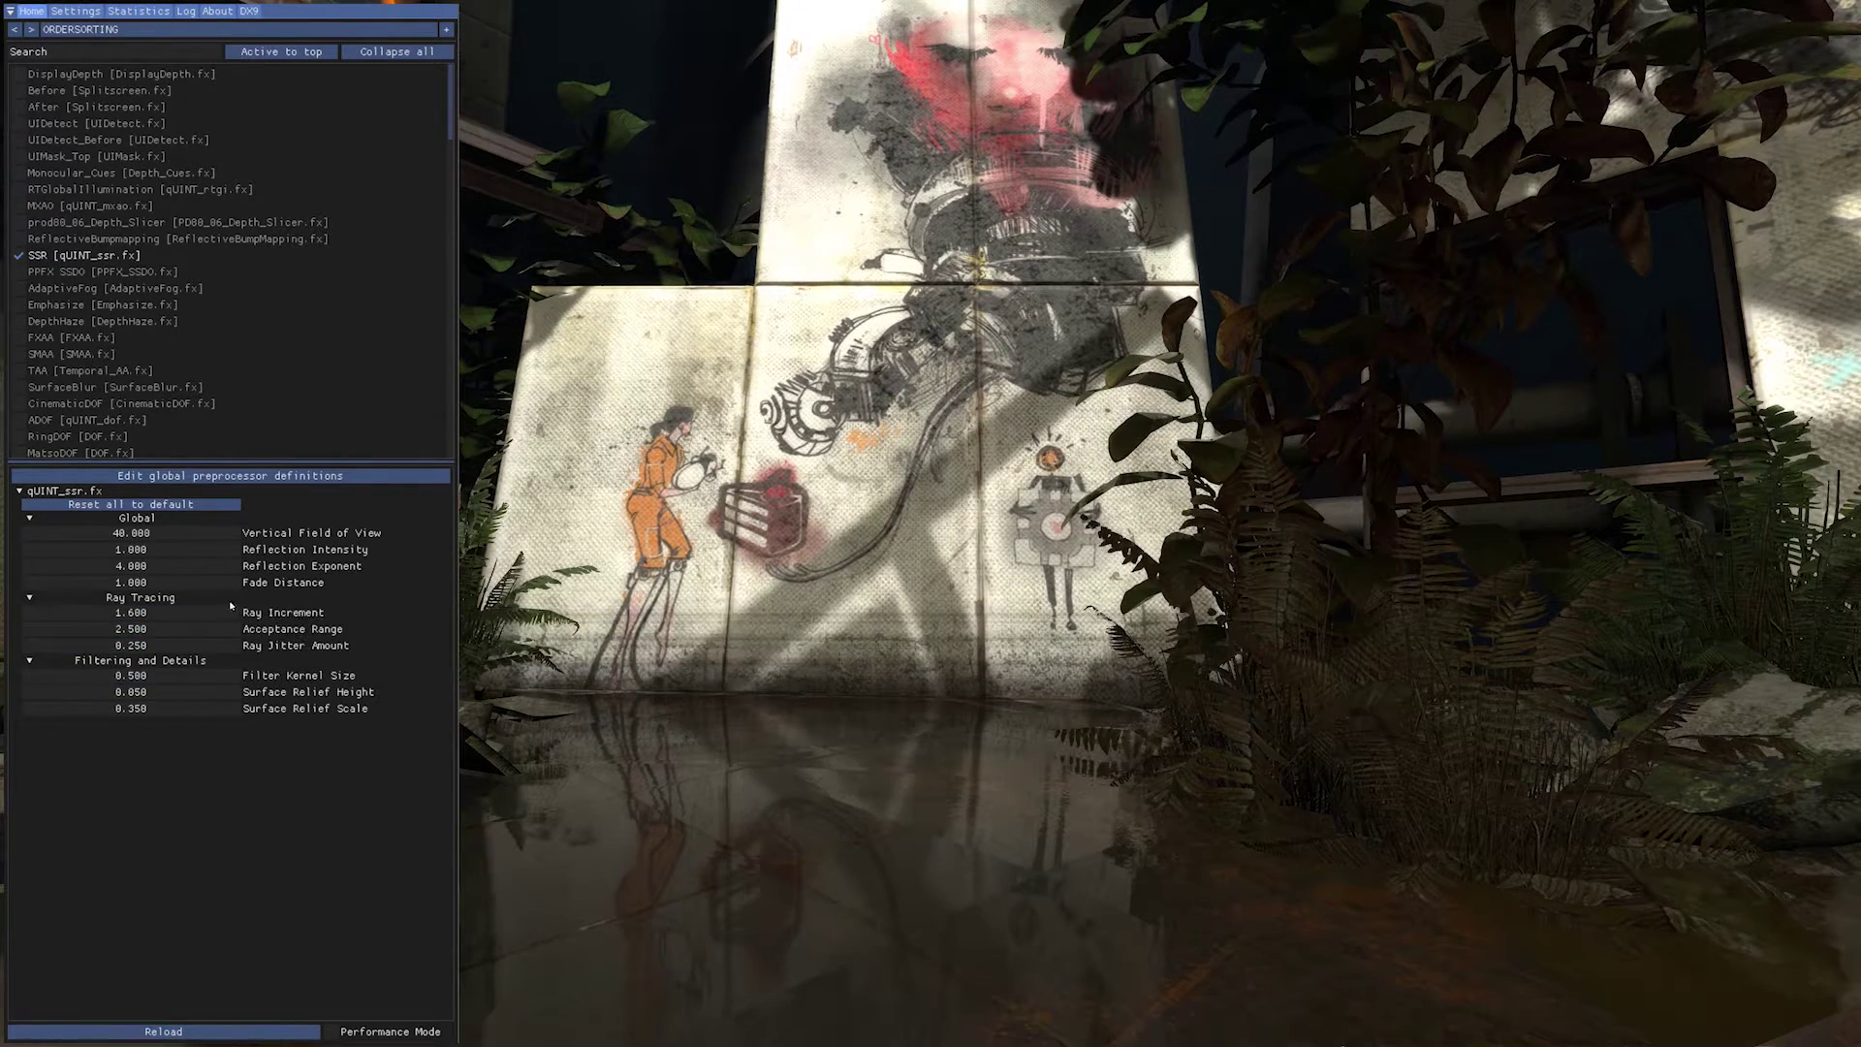
pyautogui.moveTo(248, 615)
# Drag Surface Relief Height down from 0.050 to 0.000
pyautogui.moveTo(189, 698); pyautogui.dragTo(38, 694)
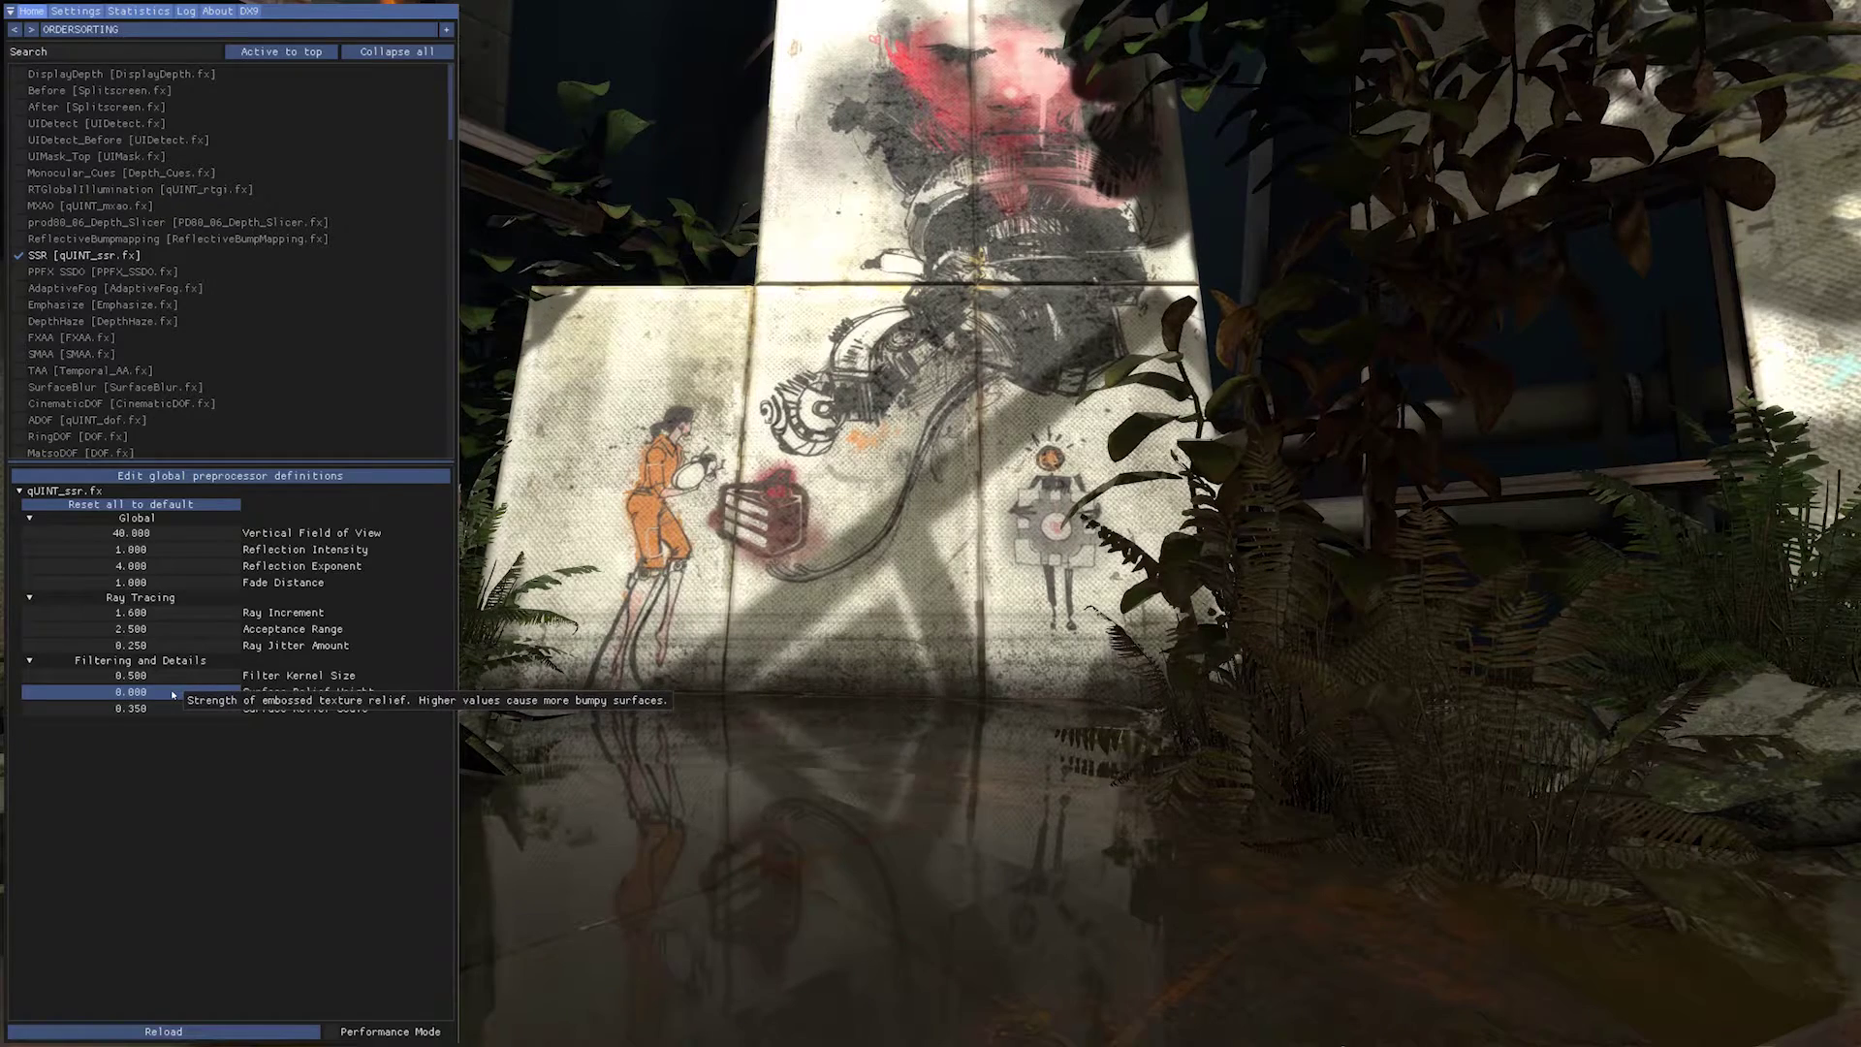
# Sweep Surface Relief Height up and back to 0.000, then raise Surface Relief Scale to 1.000
pyautogui.moveTo(213, 695); pyautogui.dragTo(516, 691)
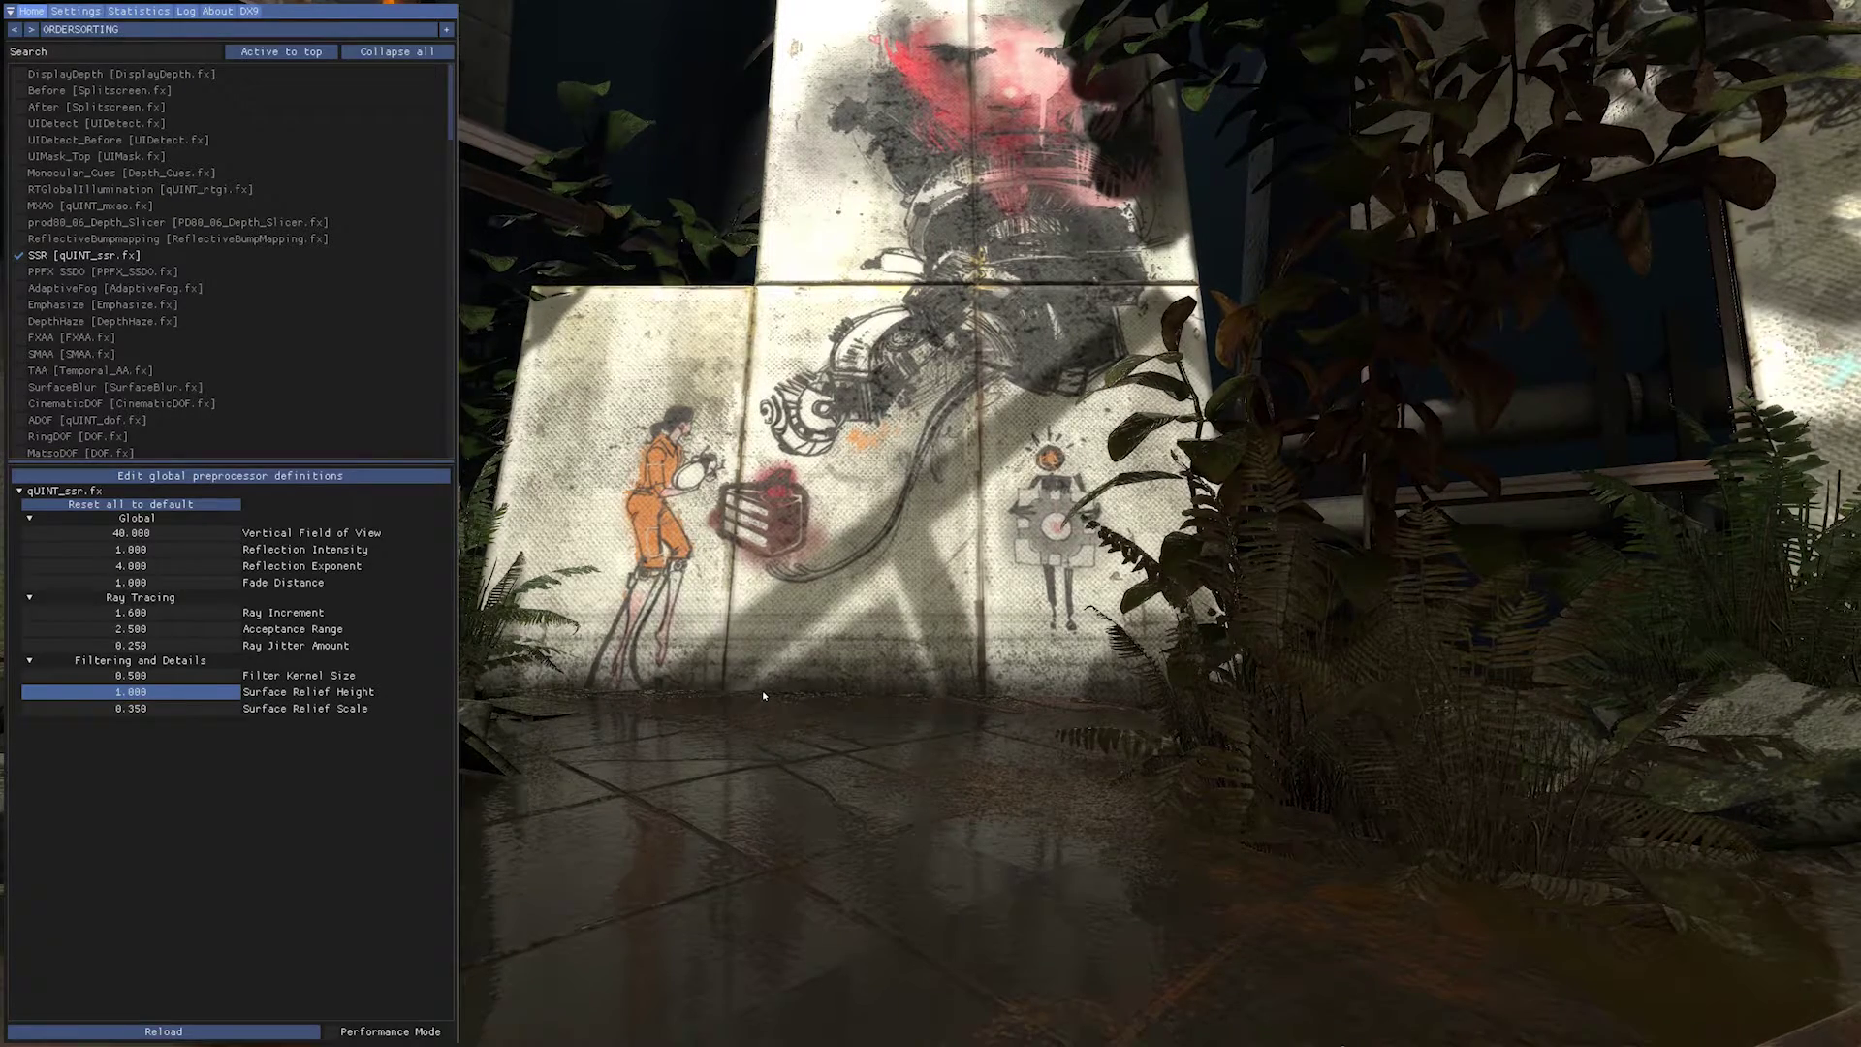
pyautogui.moveTo(805, 731)
pyautogui.mouseDown()
pyautogui.moveTo(774, 743)
pyautogui.moveTo(807, 735)
pyautogui.mouseUp()
pyautogui.moveTo(667, 740); pyautogui.dragTo(115, 738)
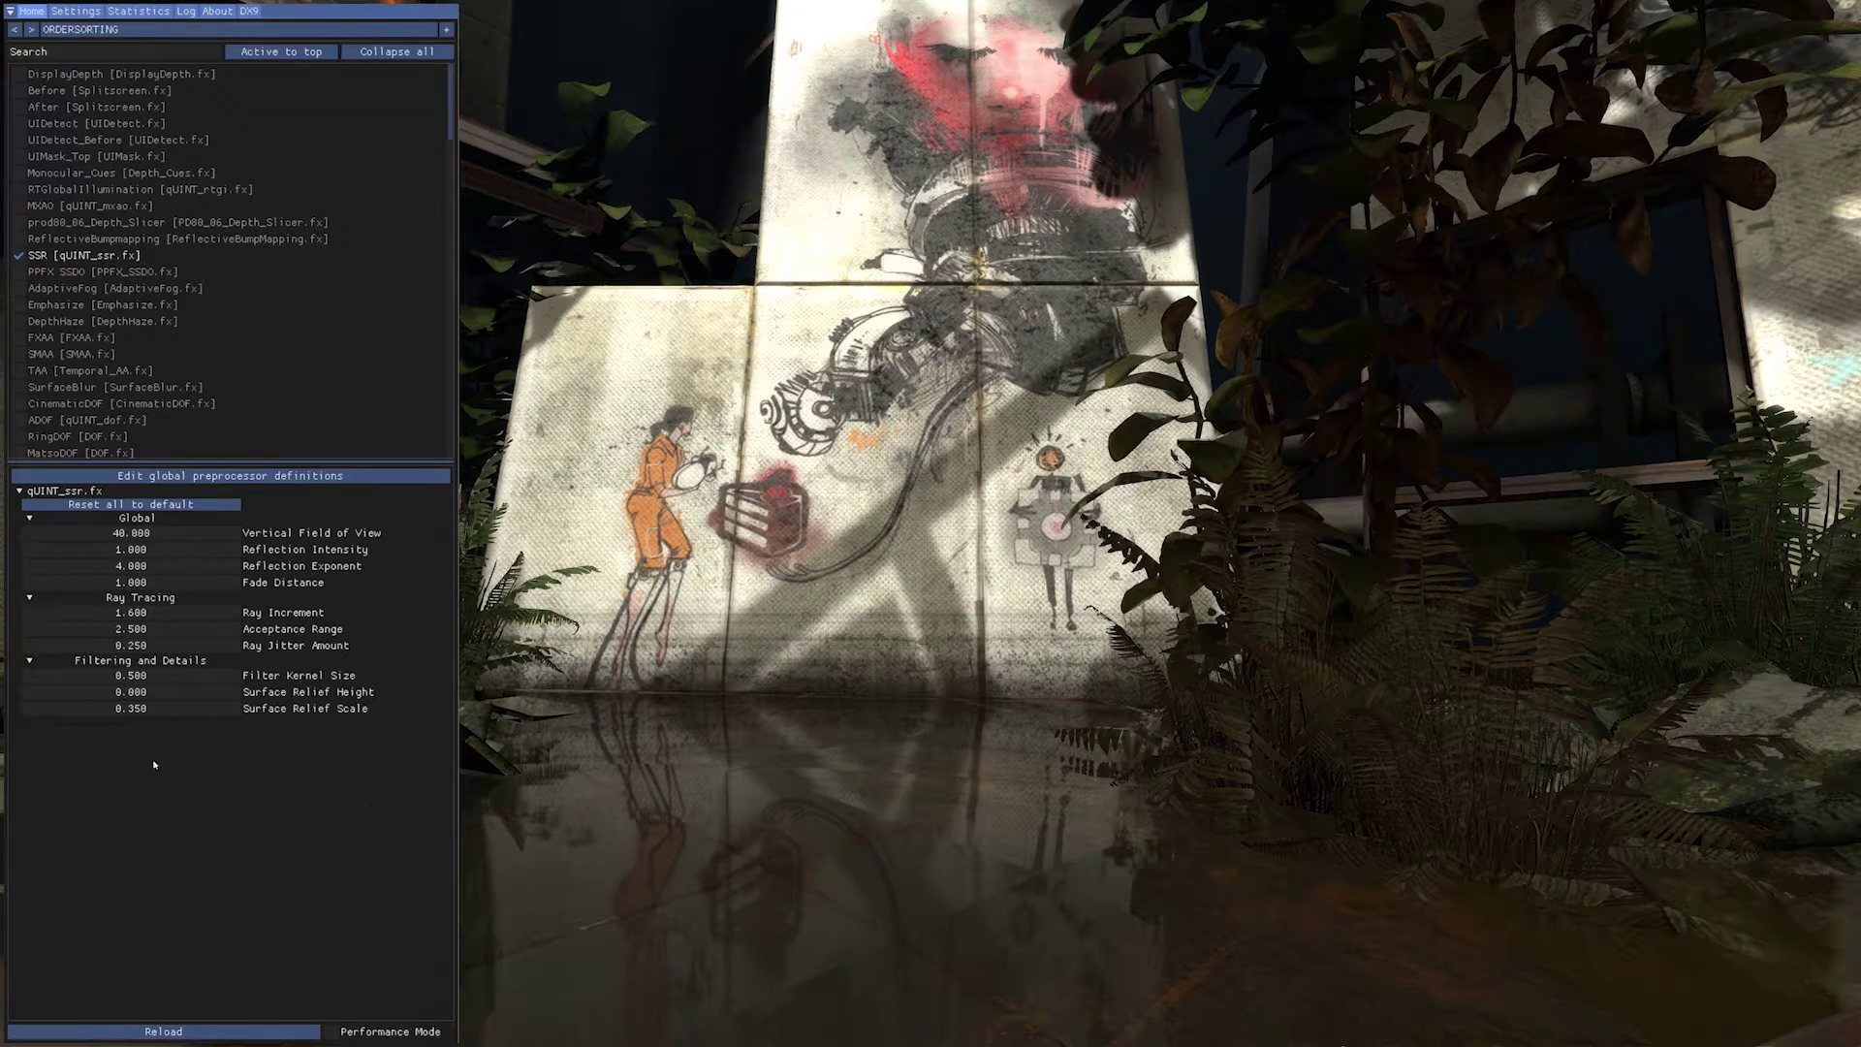
pyautogui.moveTo(153, 713)
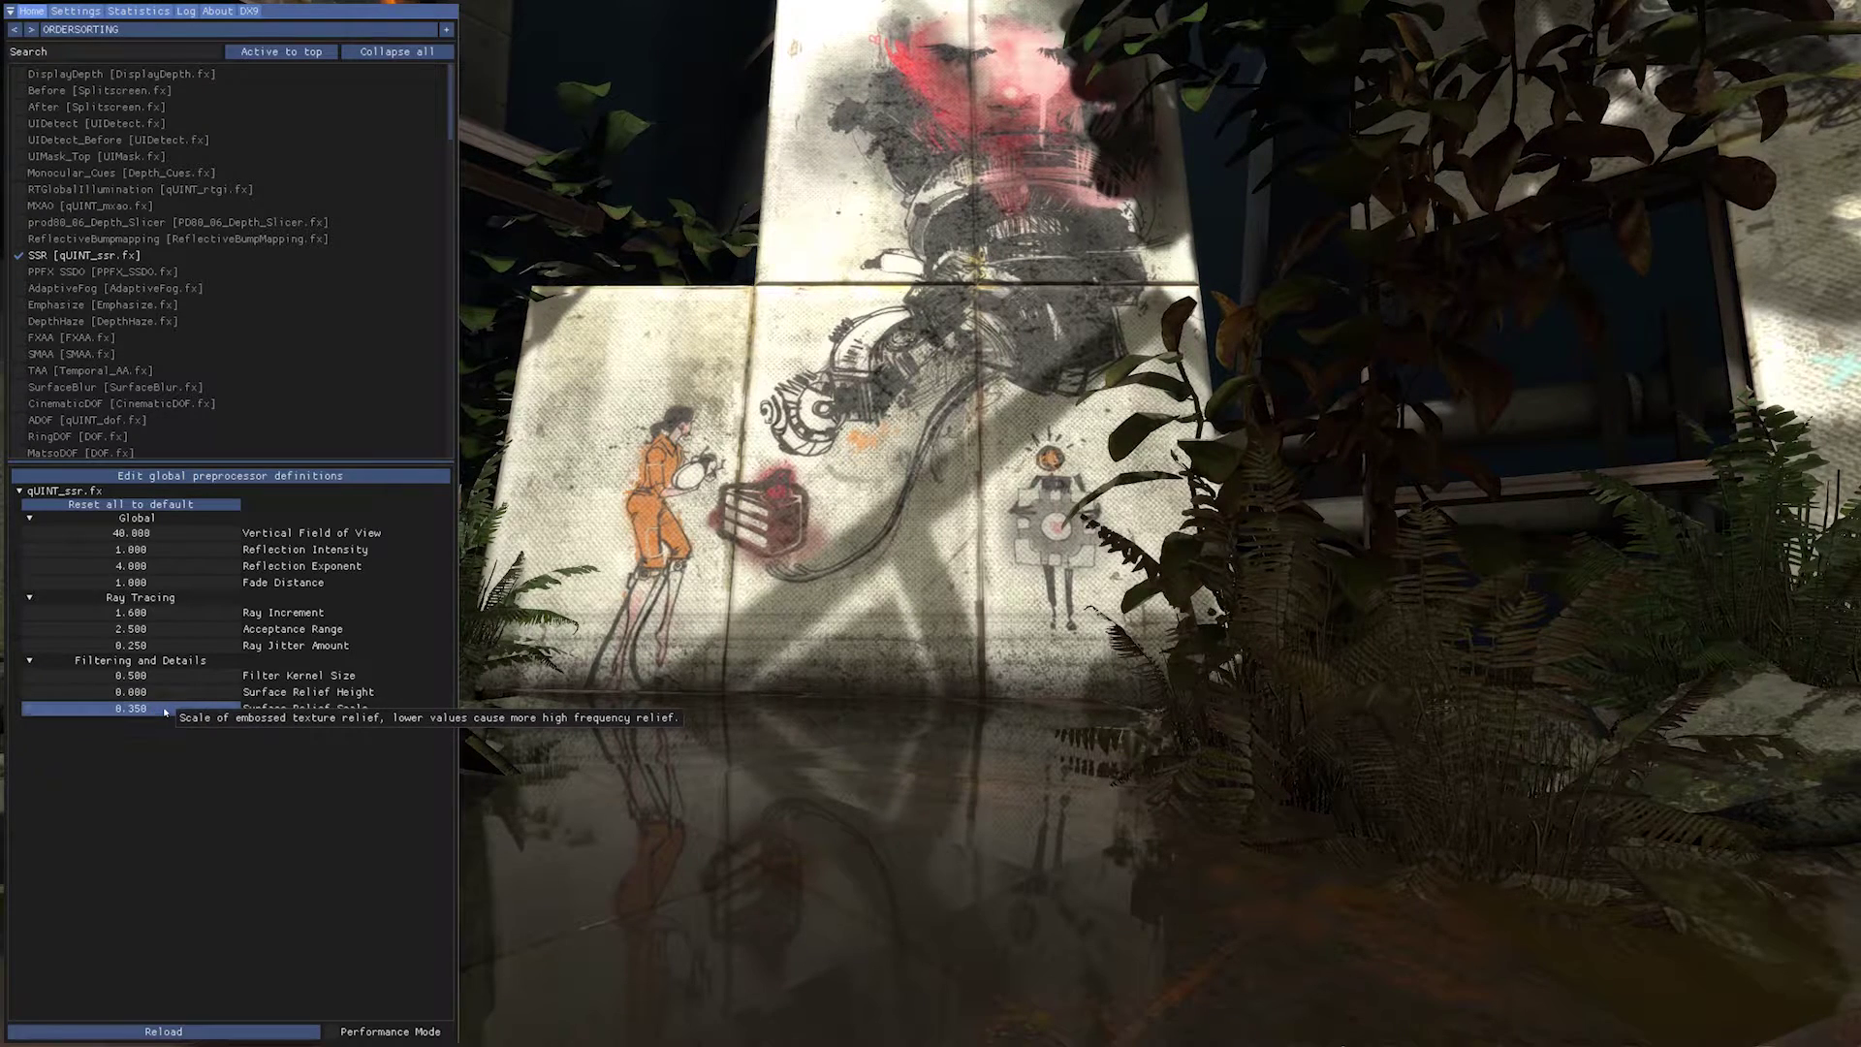
pyautogui.moveTo(165, 713); pyautogui.dragTo(800, 720)
# Retry Surface Relief Height up to 1.000, test lower relief scales, then start an exact height entry
pyautogui.moveTo(145, 710)
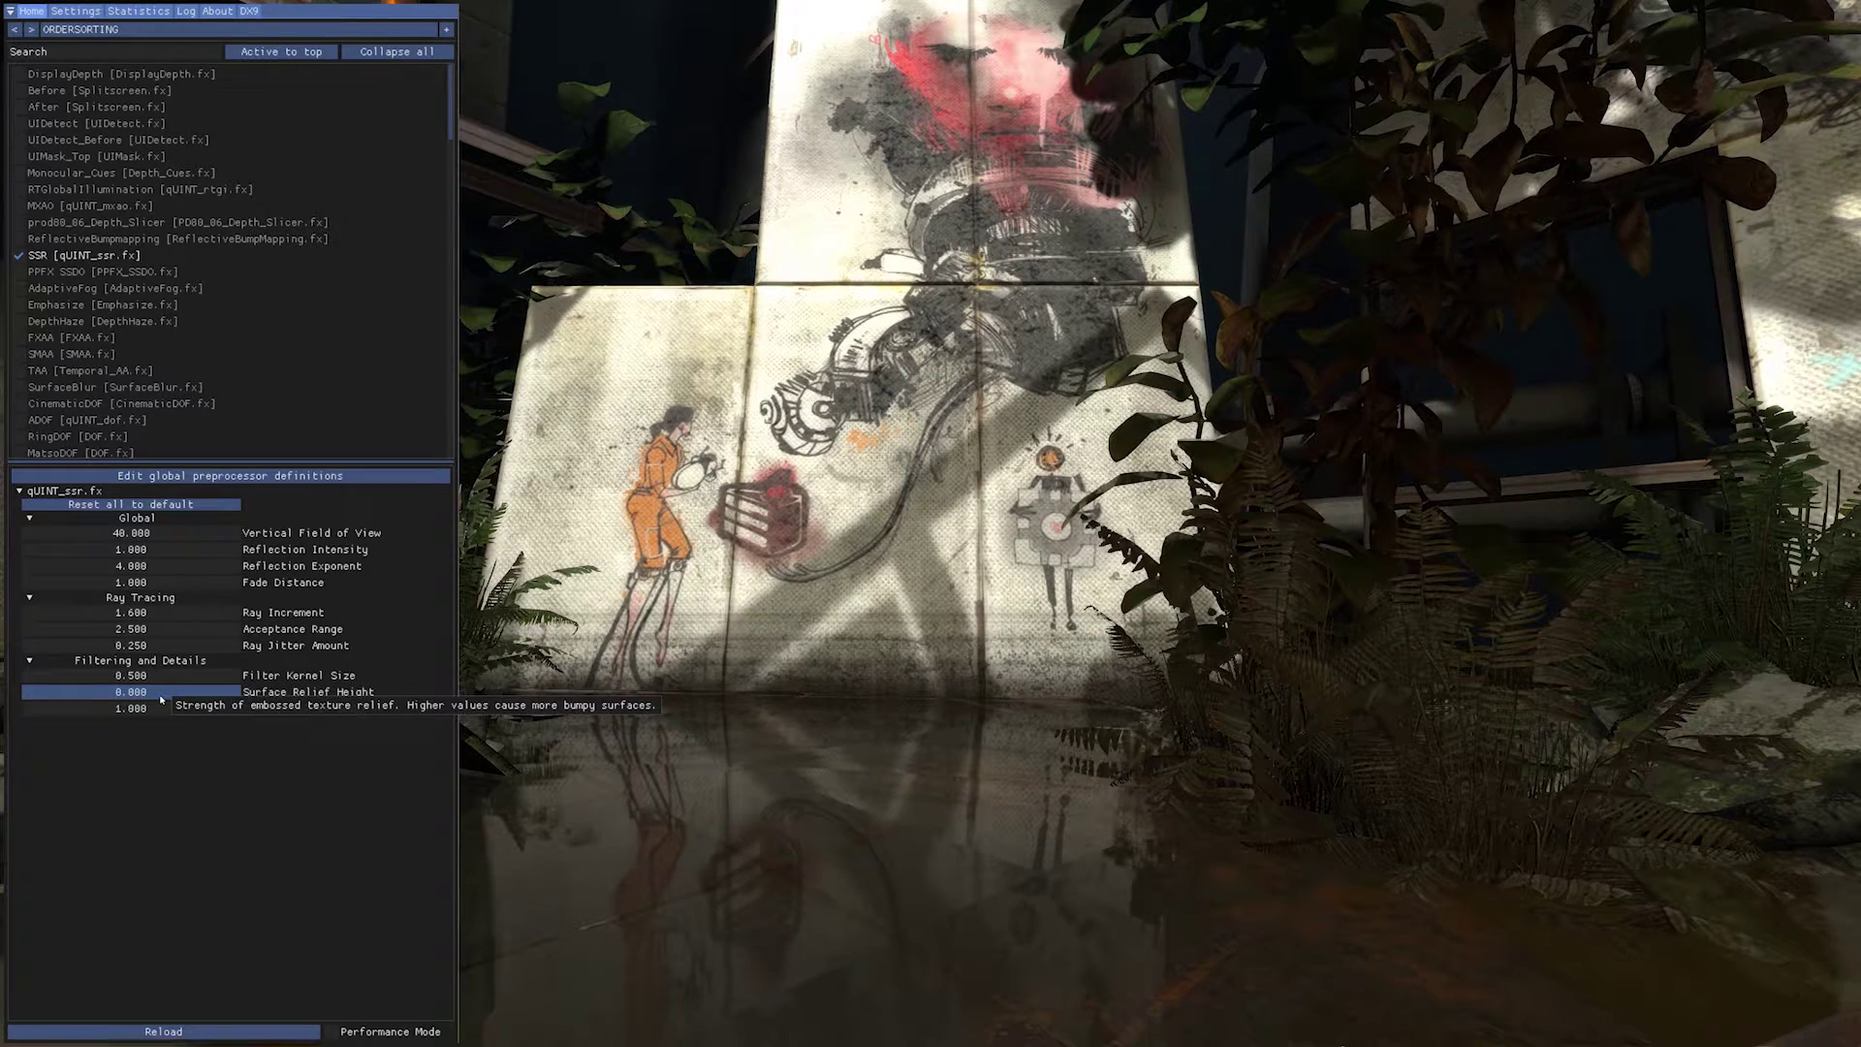
pyautogui.moveTo(293, 704)
pyautogui.moveTo(194, 692); pyautogui.dragTo(518, 707)
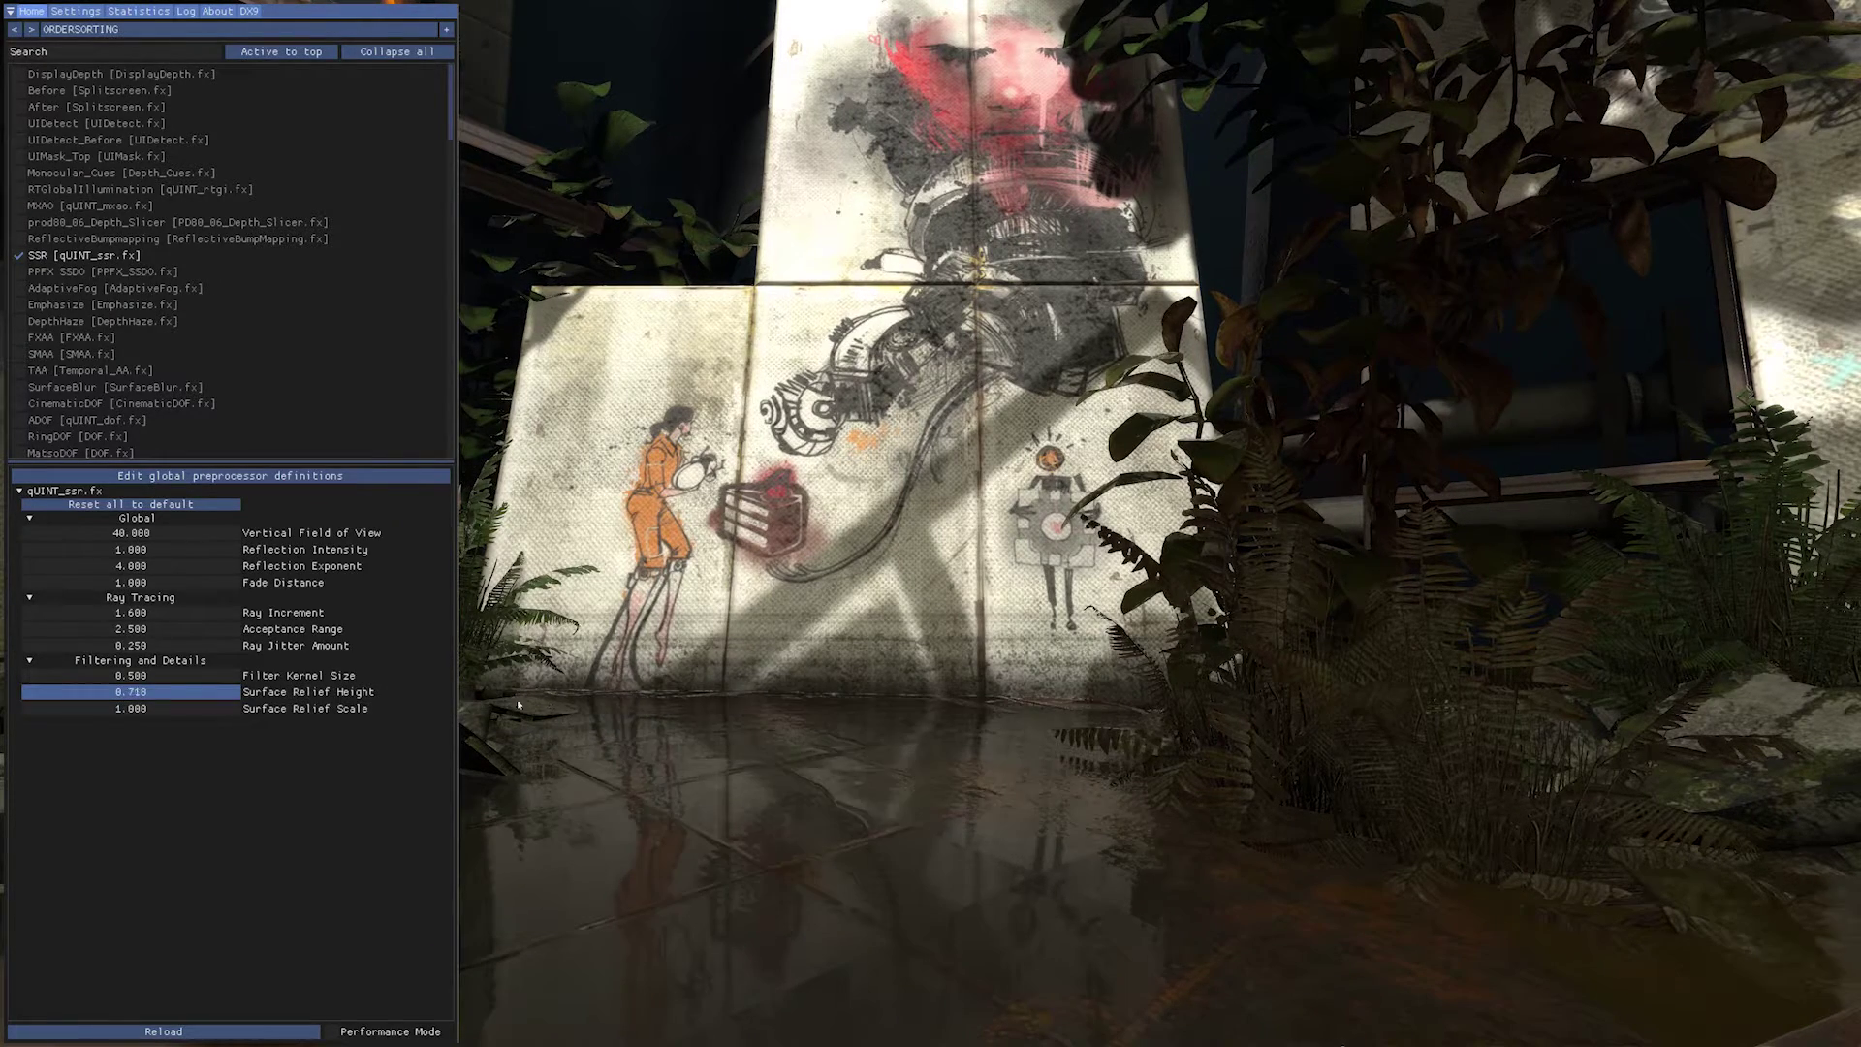
pyautogui.moveTo(918, 690); pyautogui.dragTo(1015, 751)
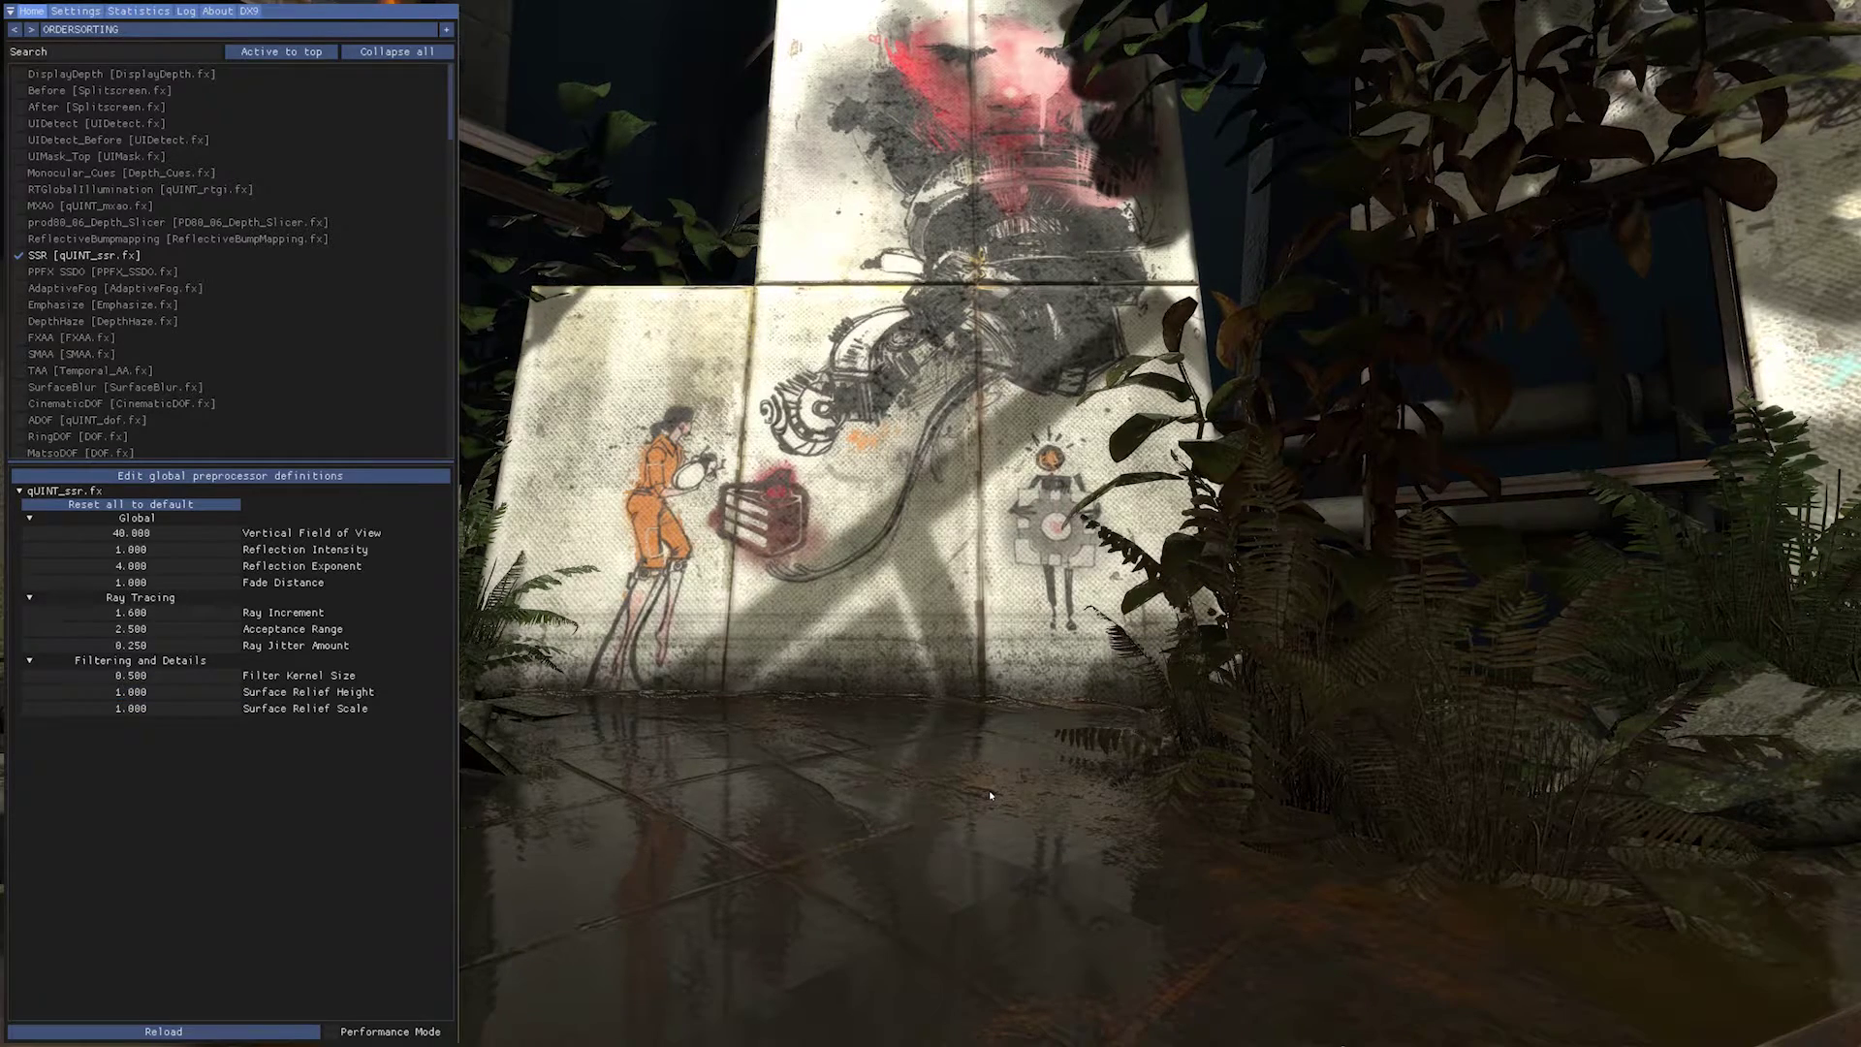
pyautogui.moveTo(175, 711)
pyautogui.moveTo(175, 711); pyautogui.dragTo(886, 716)
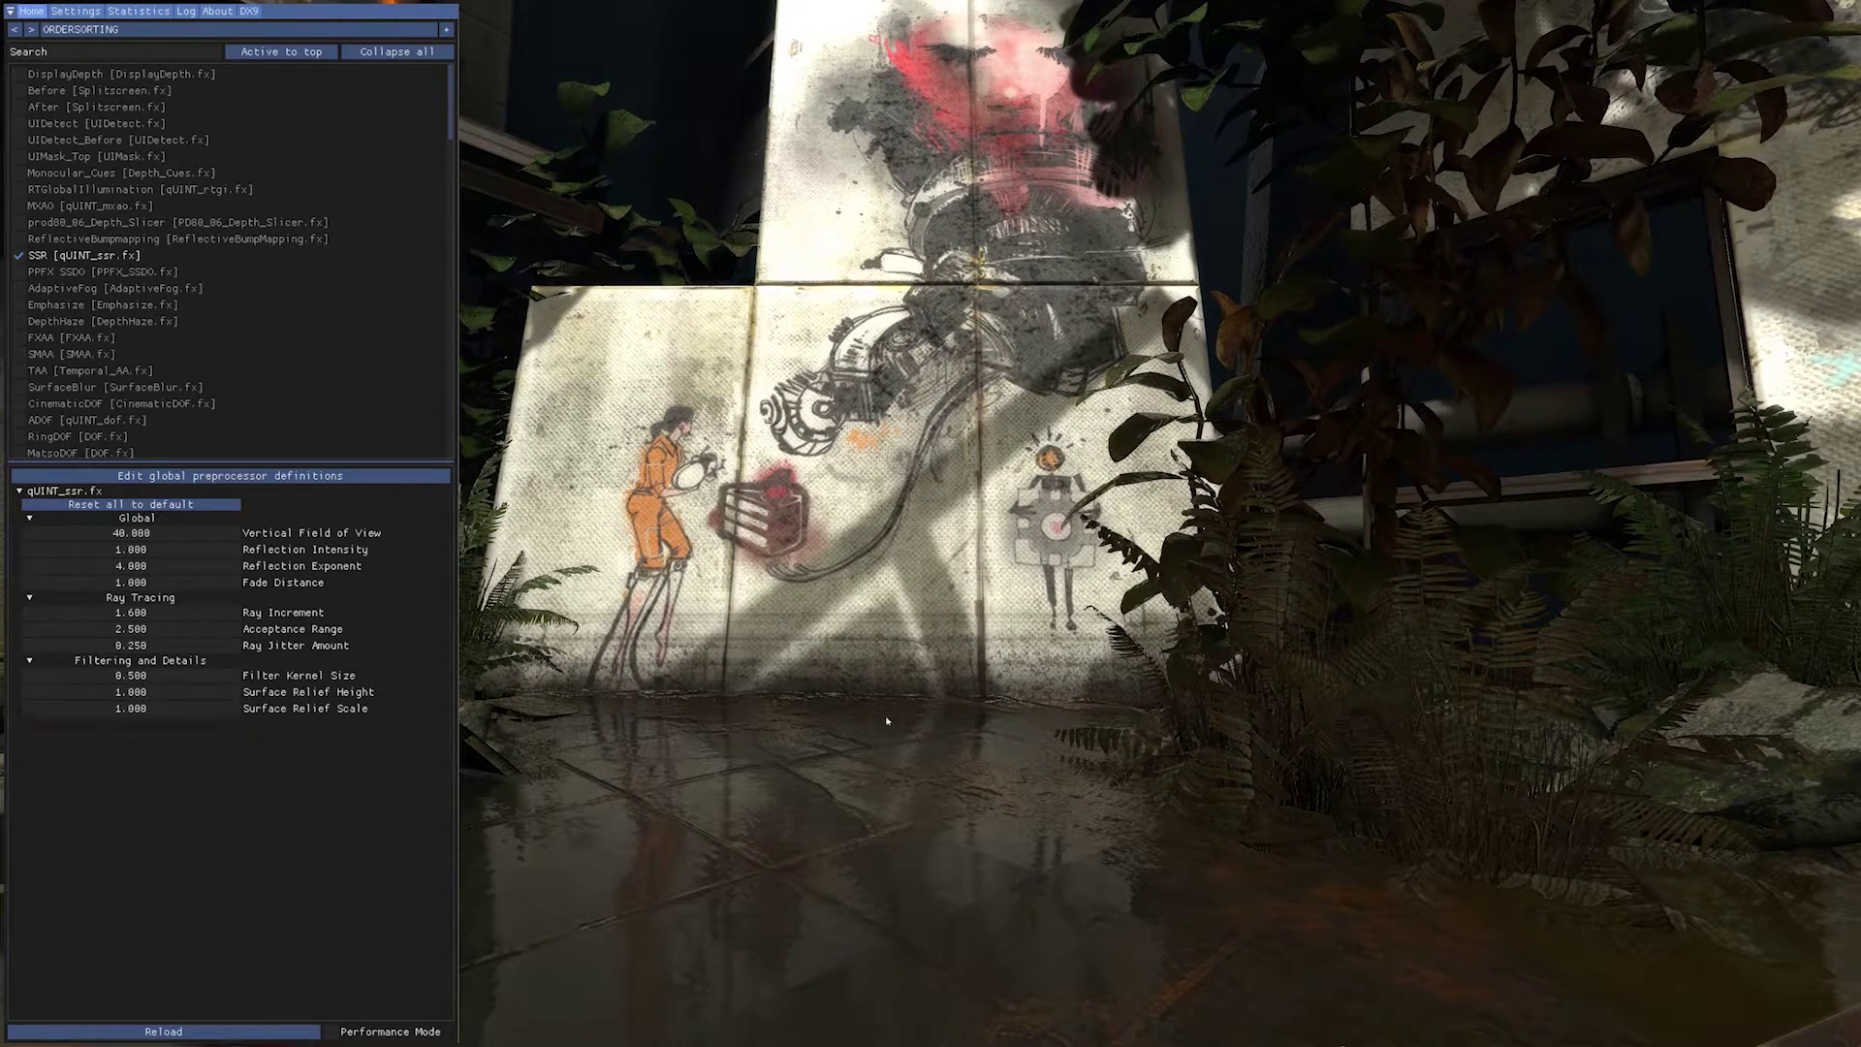
pyautogui.moveTo(221, 698); pyautogui.dragTo(187, 700)
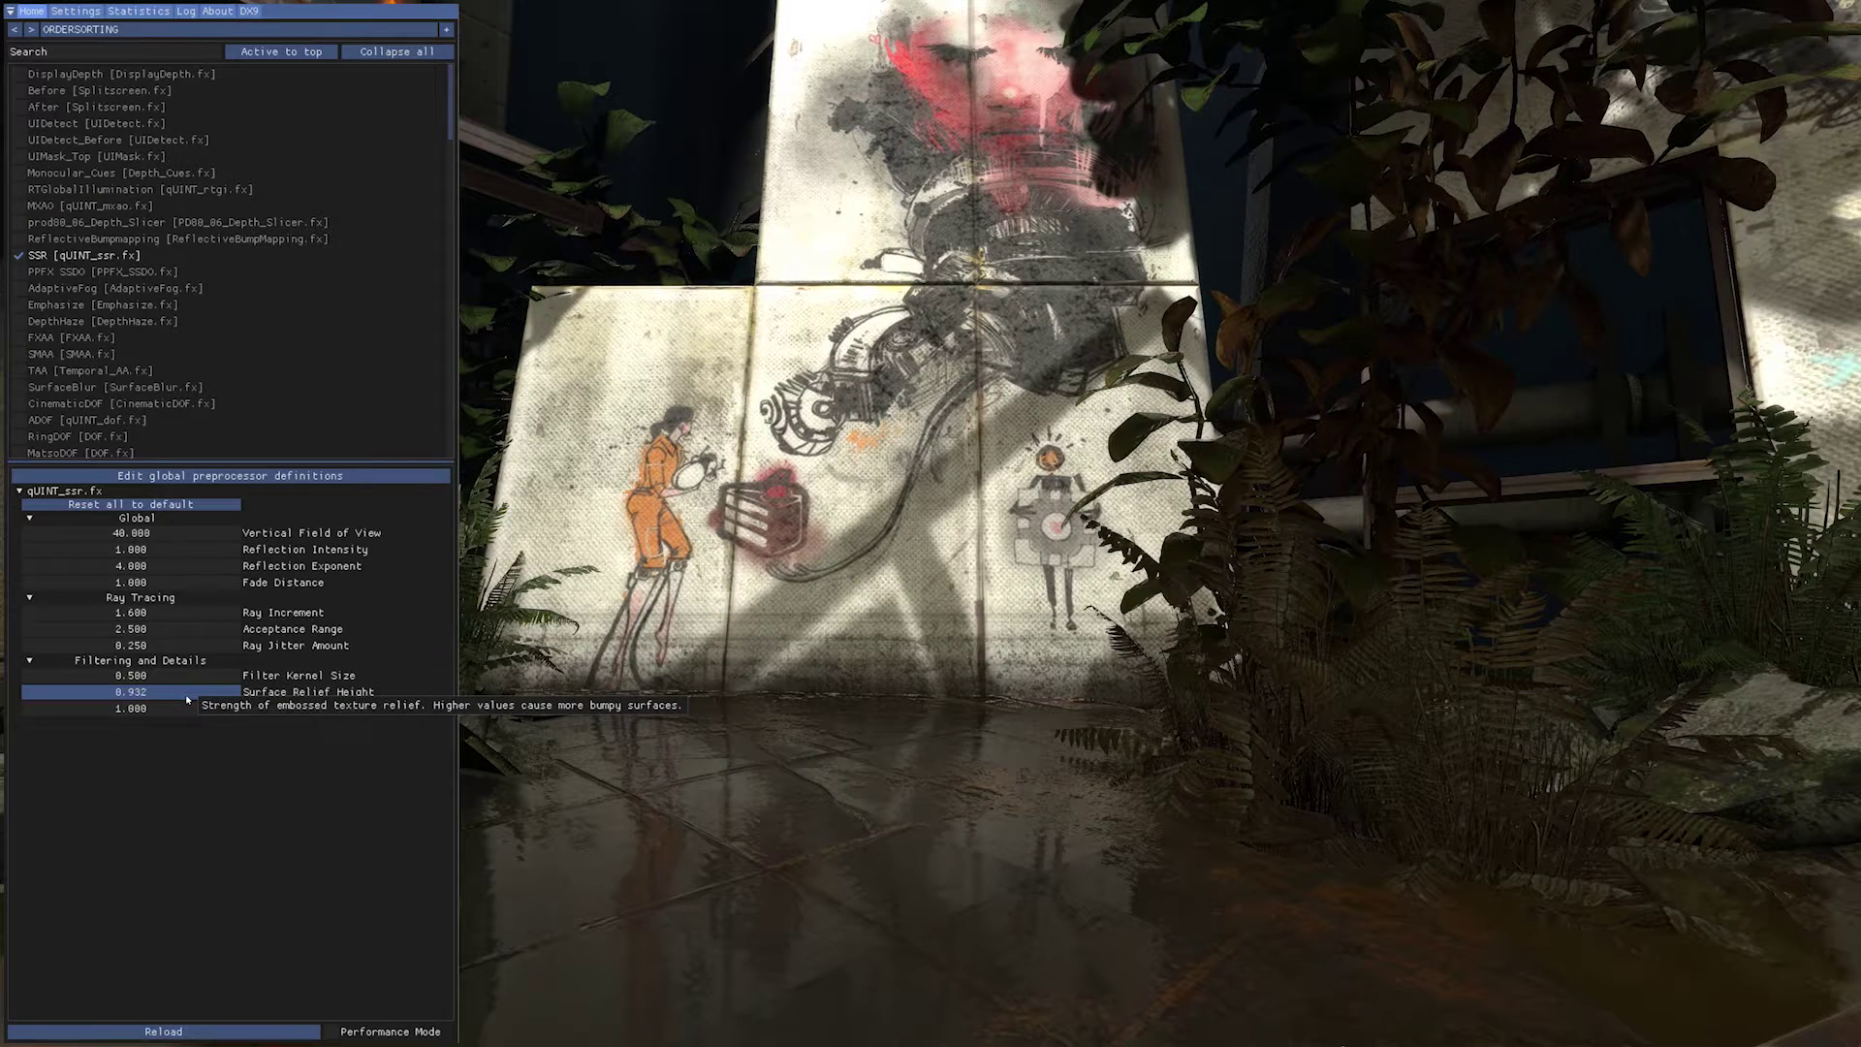
pyautogui.keyDown('ctrl'); pyautogui.click(187, 698); pyautogui.keyUp('ctrl')
# Enter Surface Relief Height 0, then sweep Filter Kernel Size to its 5.000 maximum and back down
pyautogui.write('0')
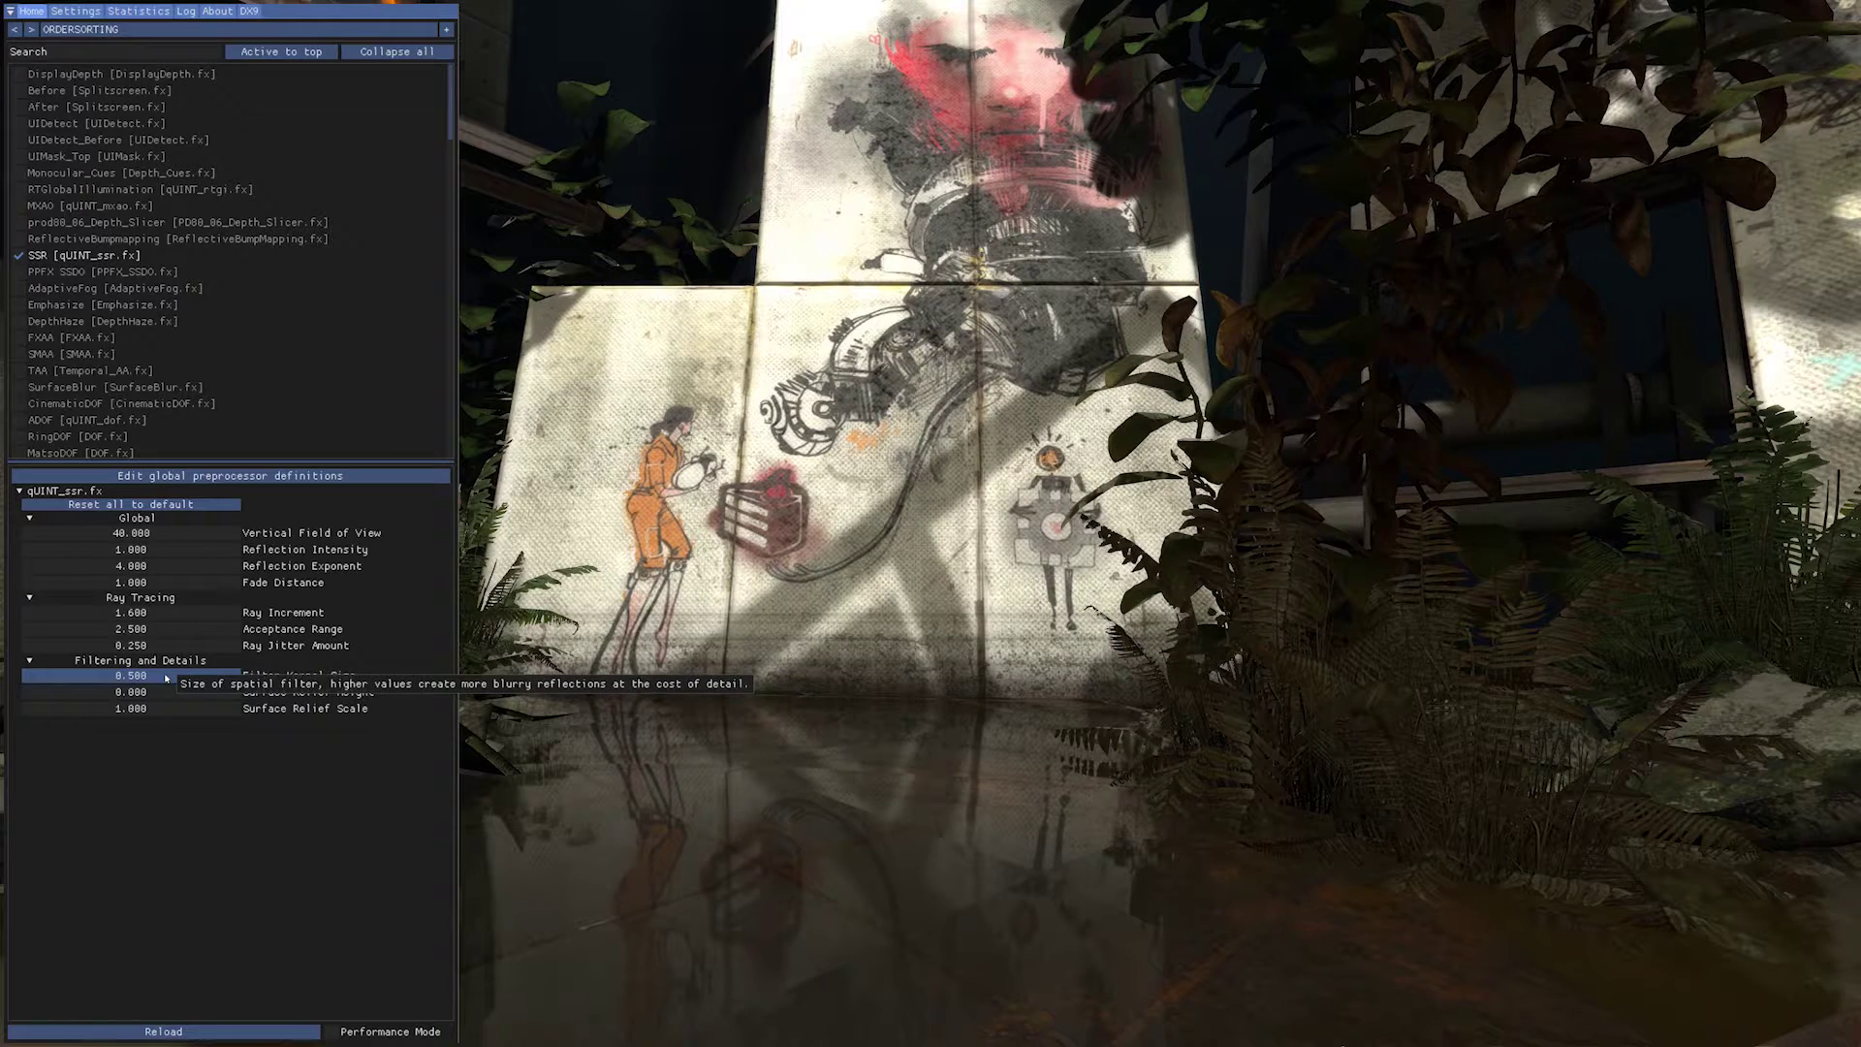
pyautogui.moveTo(182, 680); pyautogui.dragTo(419, 679)
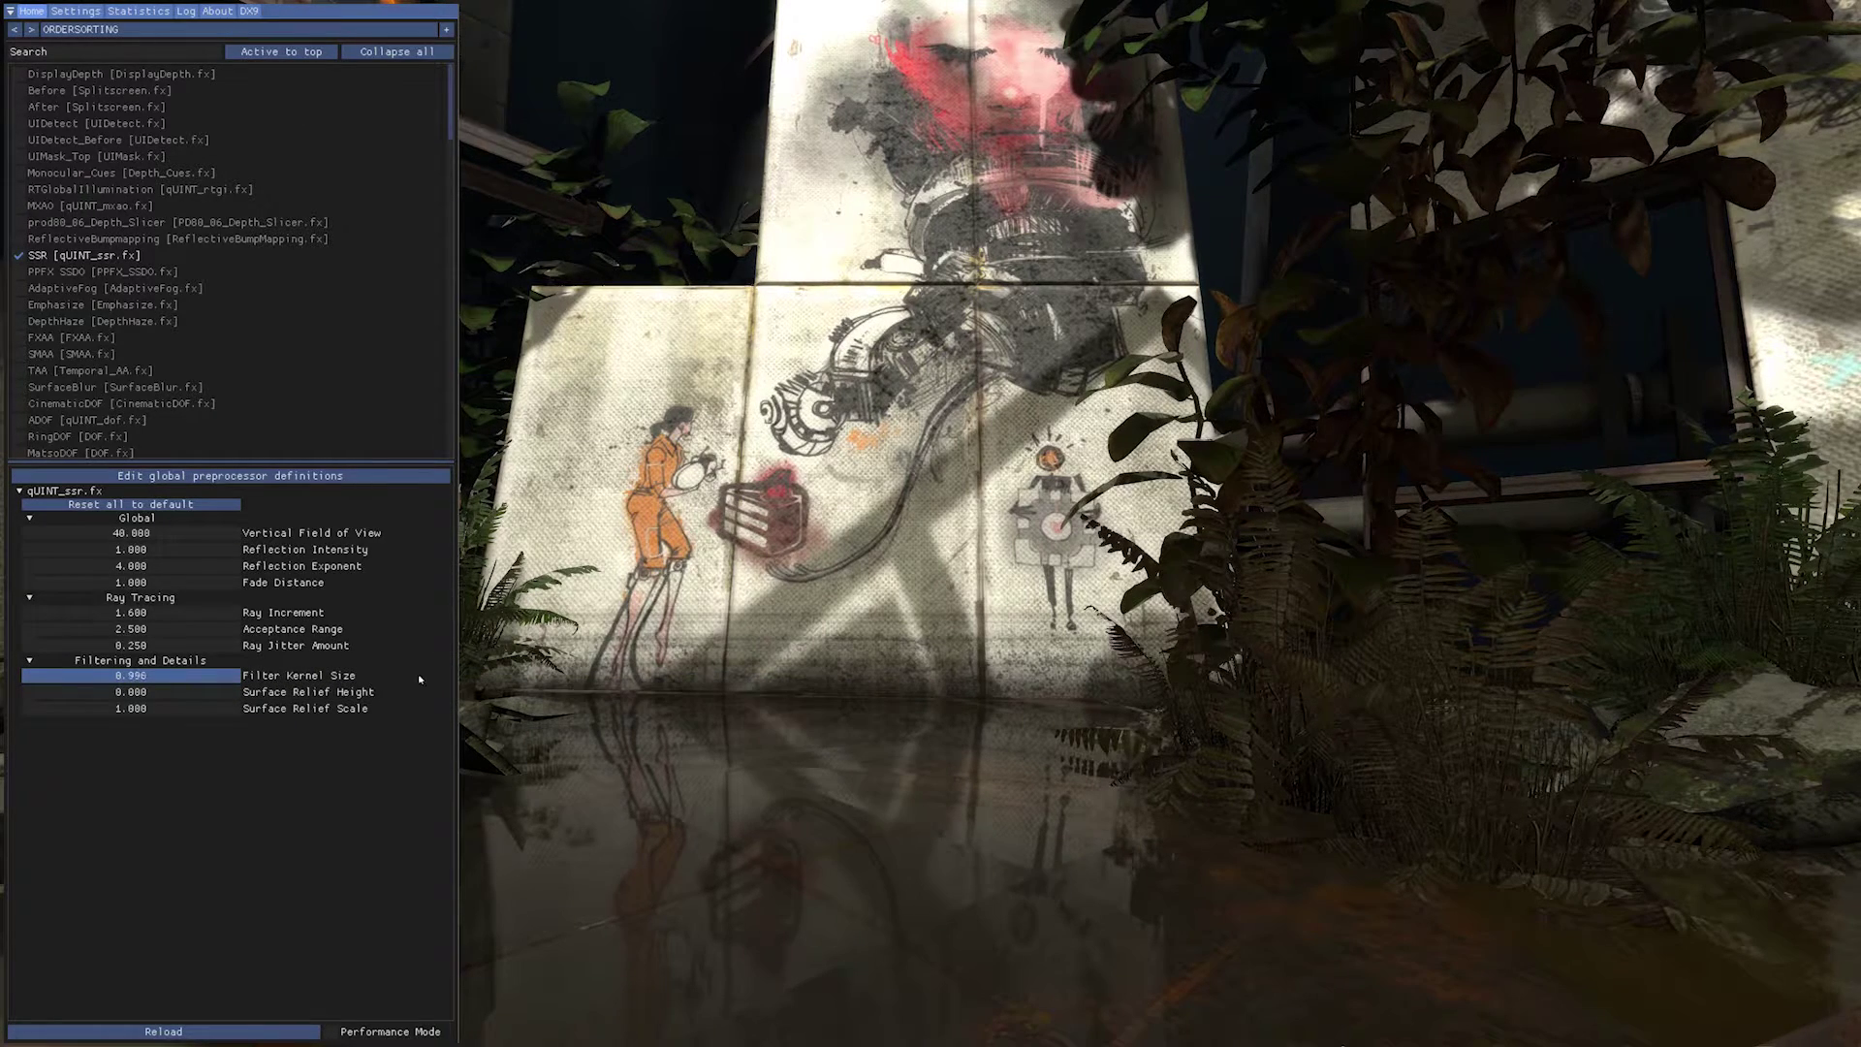
pyautogui.moveTo(1707, 683); pyautogui.dragTo(1731, 683)
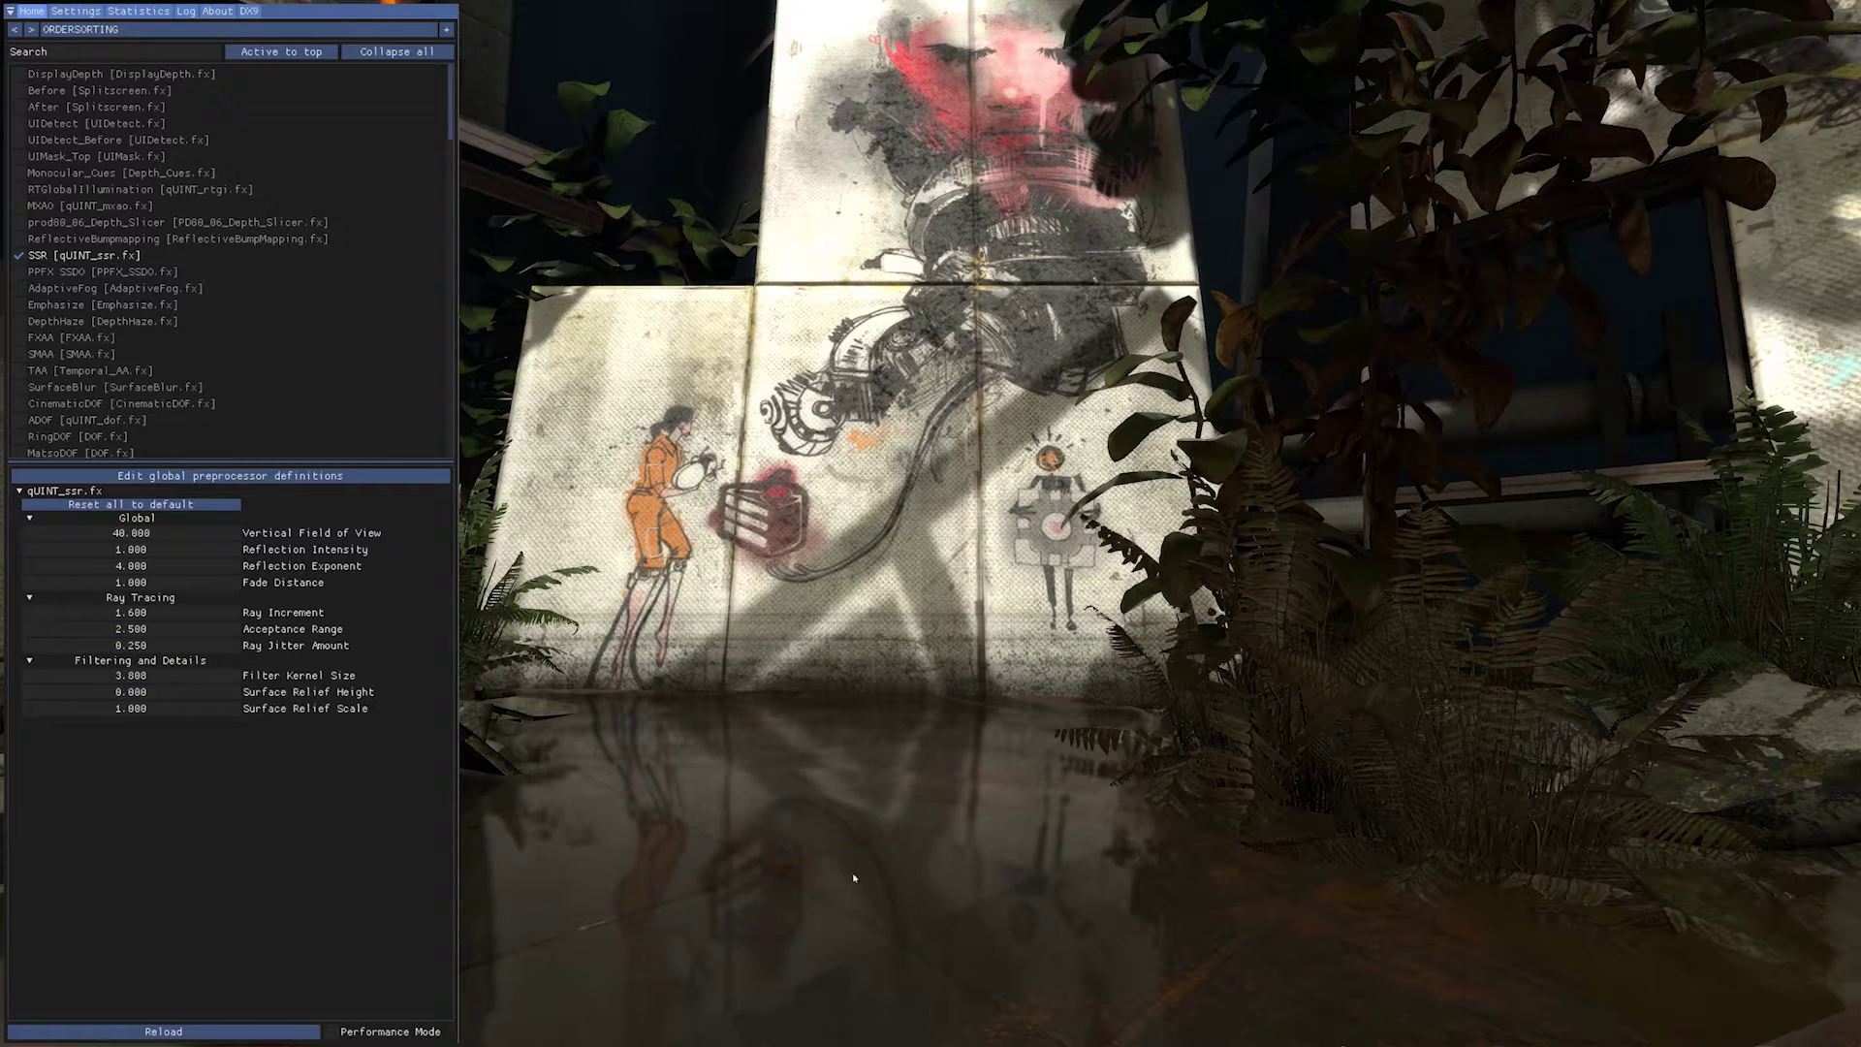
pyautogui.moveTo(194, 675); pyautogui.dragTo(1369, 693)
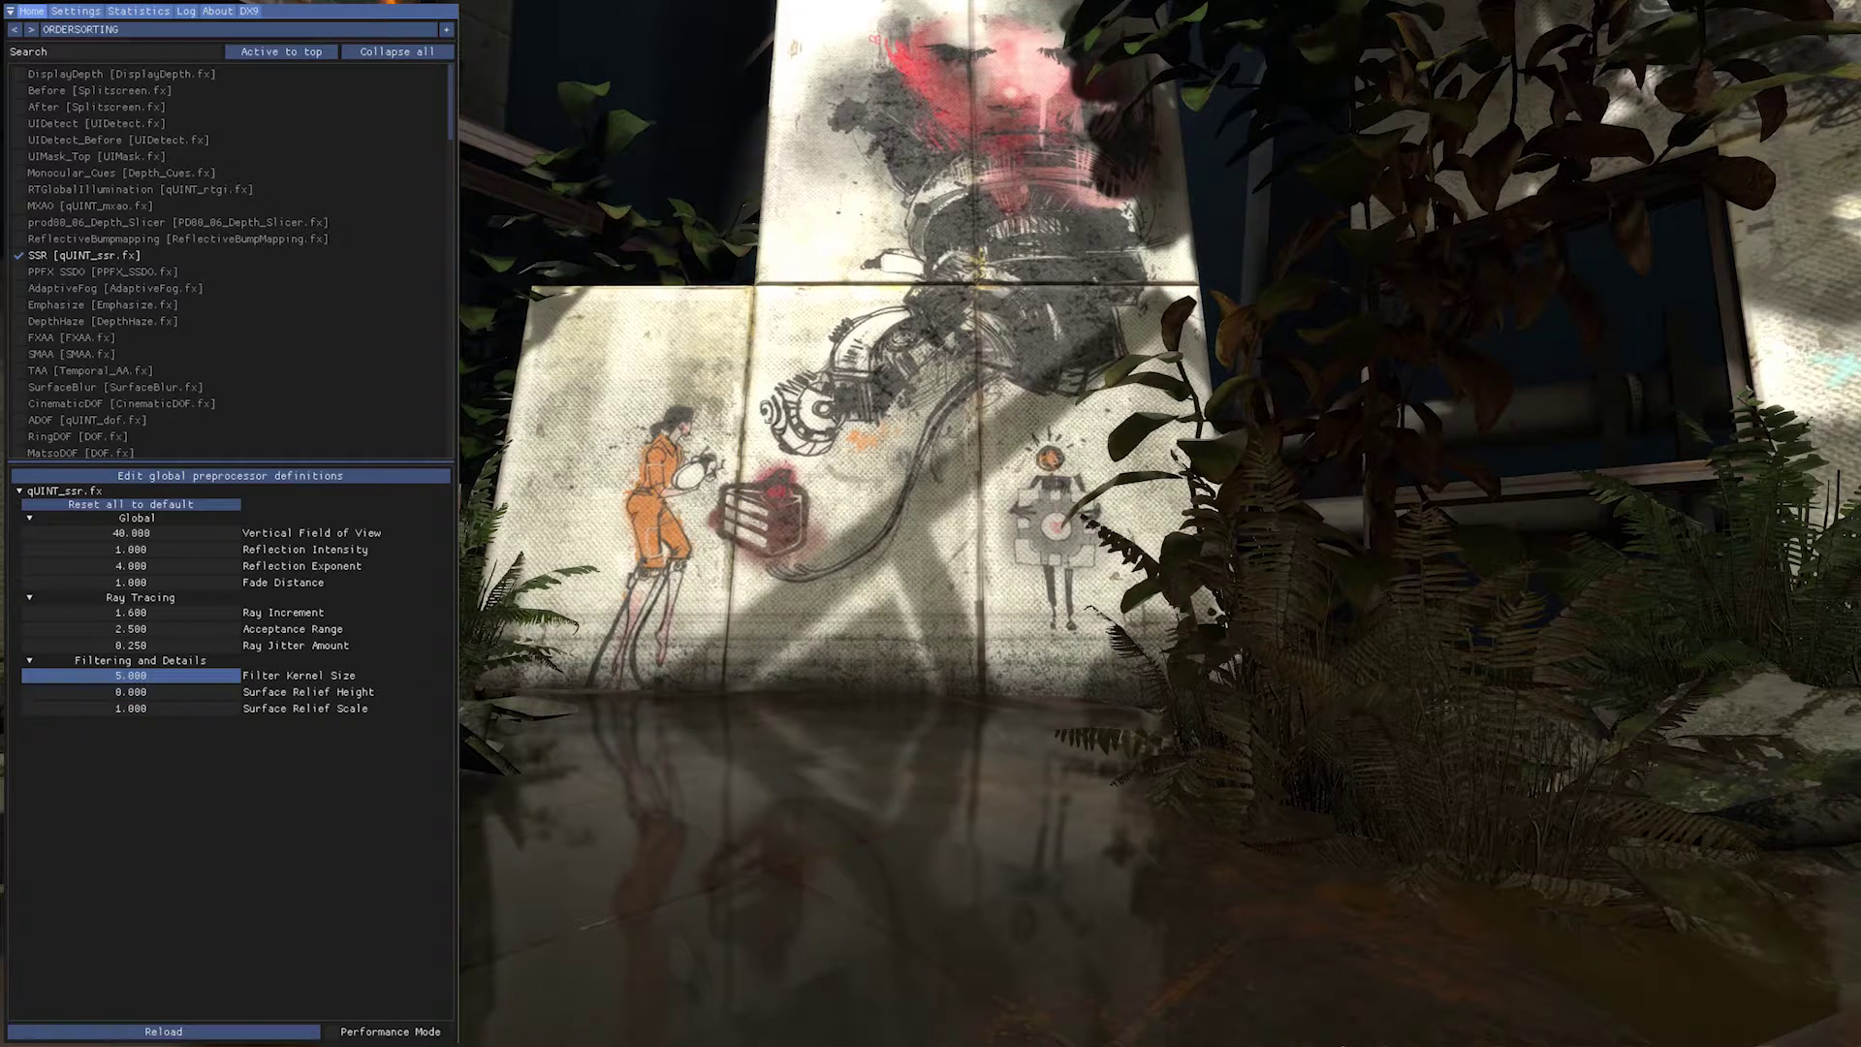
pyautogui.moveTo(1113, 676); pyautogui.dragTo(200, 681)
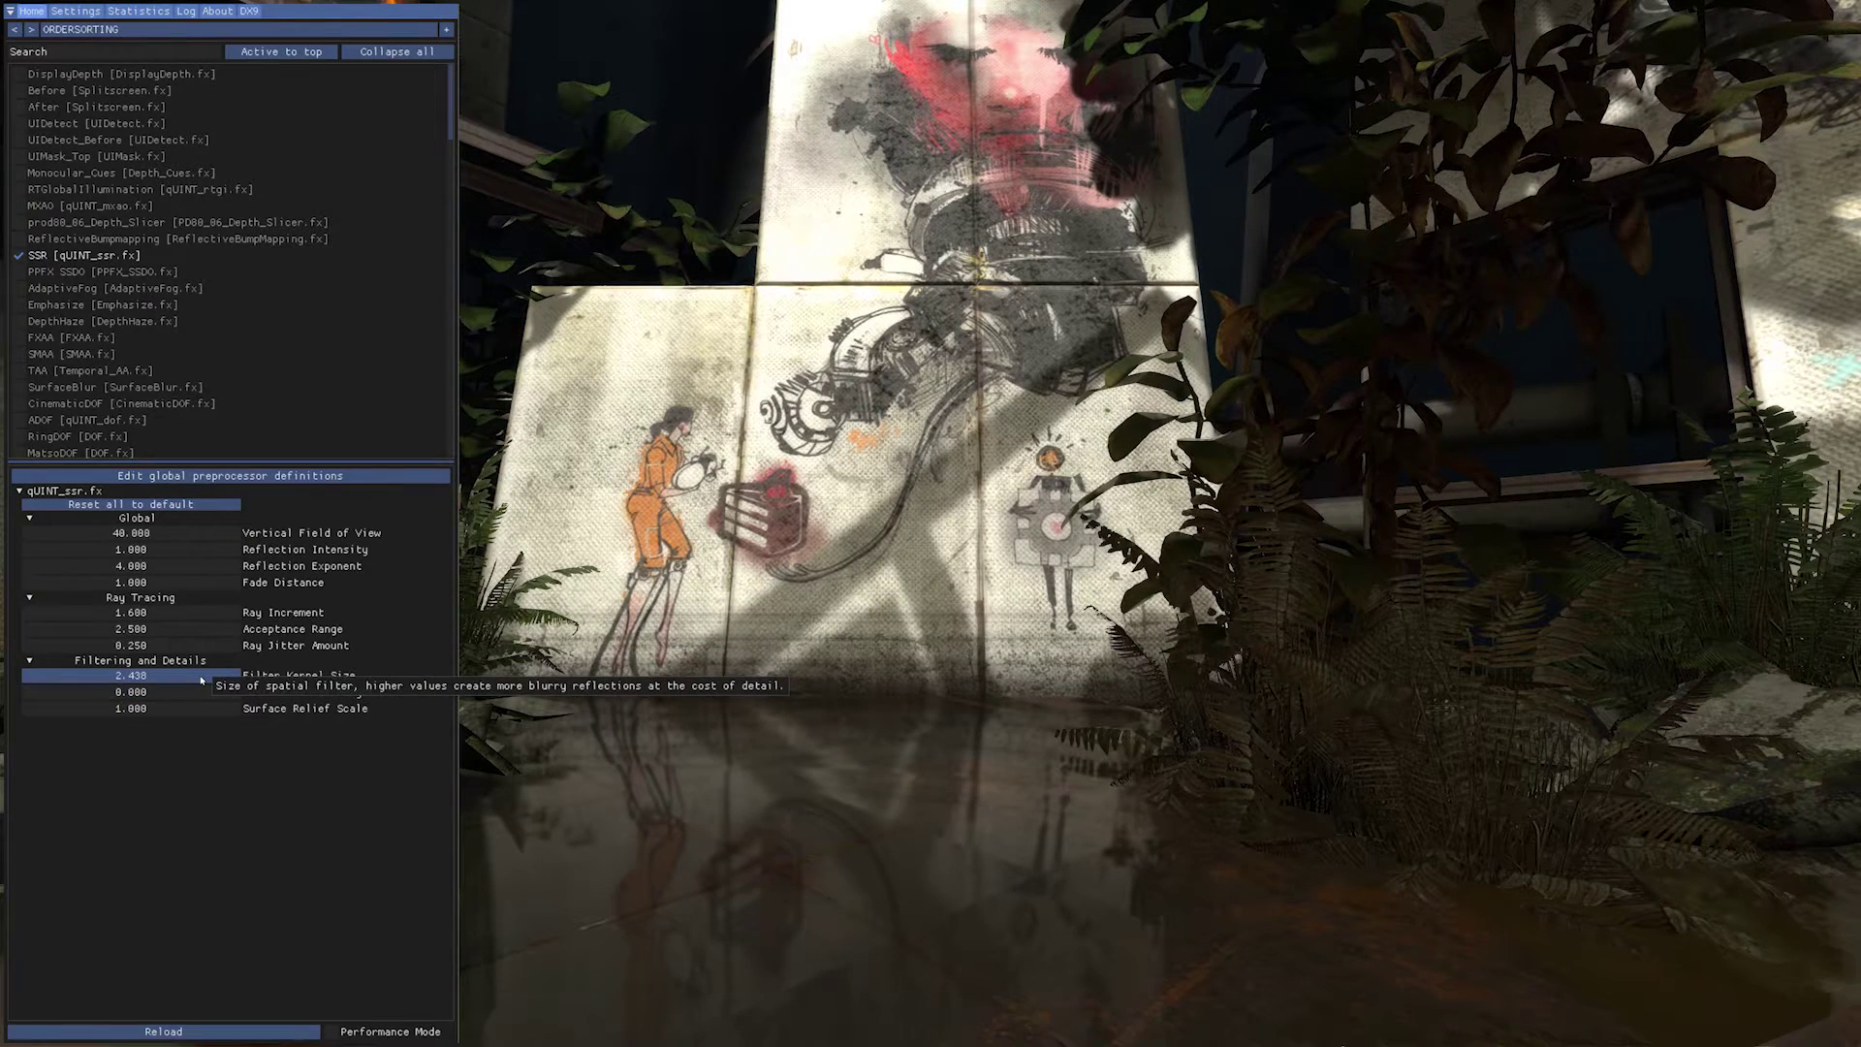
# Fine-tune Filter Kernel Size with a typed entry and drags, settling near 1.950
pyautogui.doubleClick(200, 679)
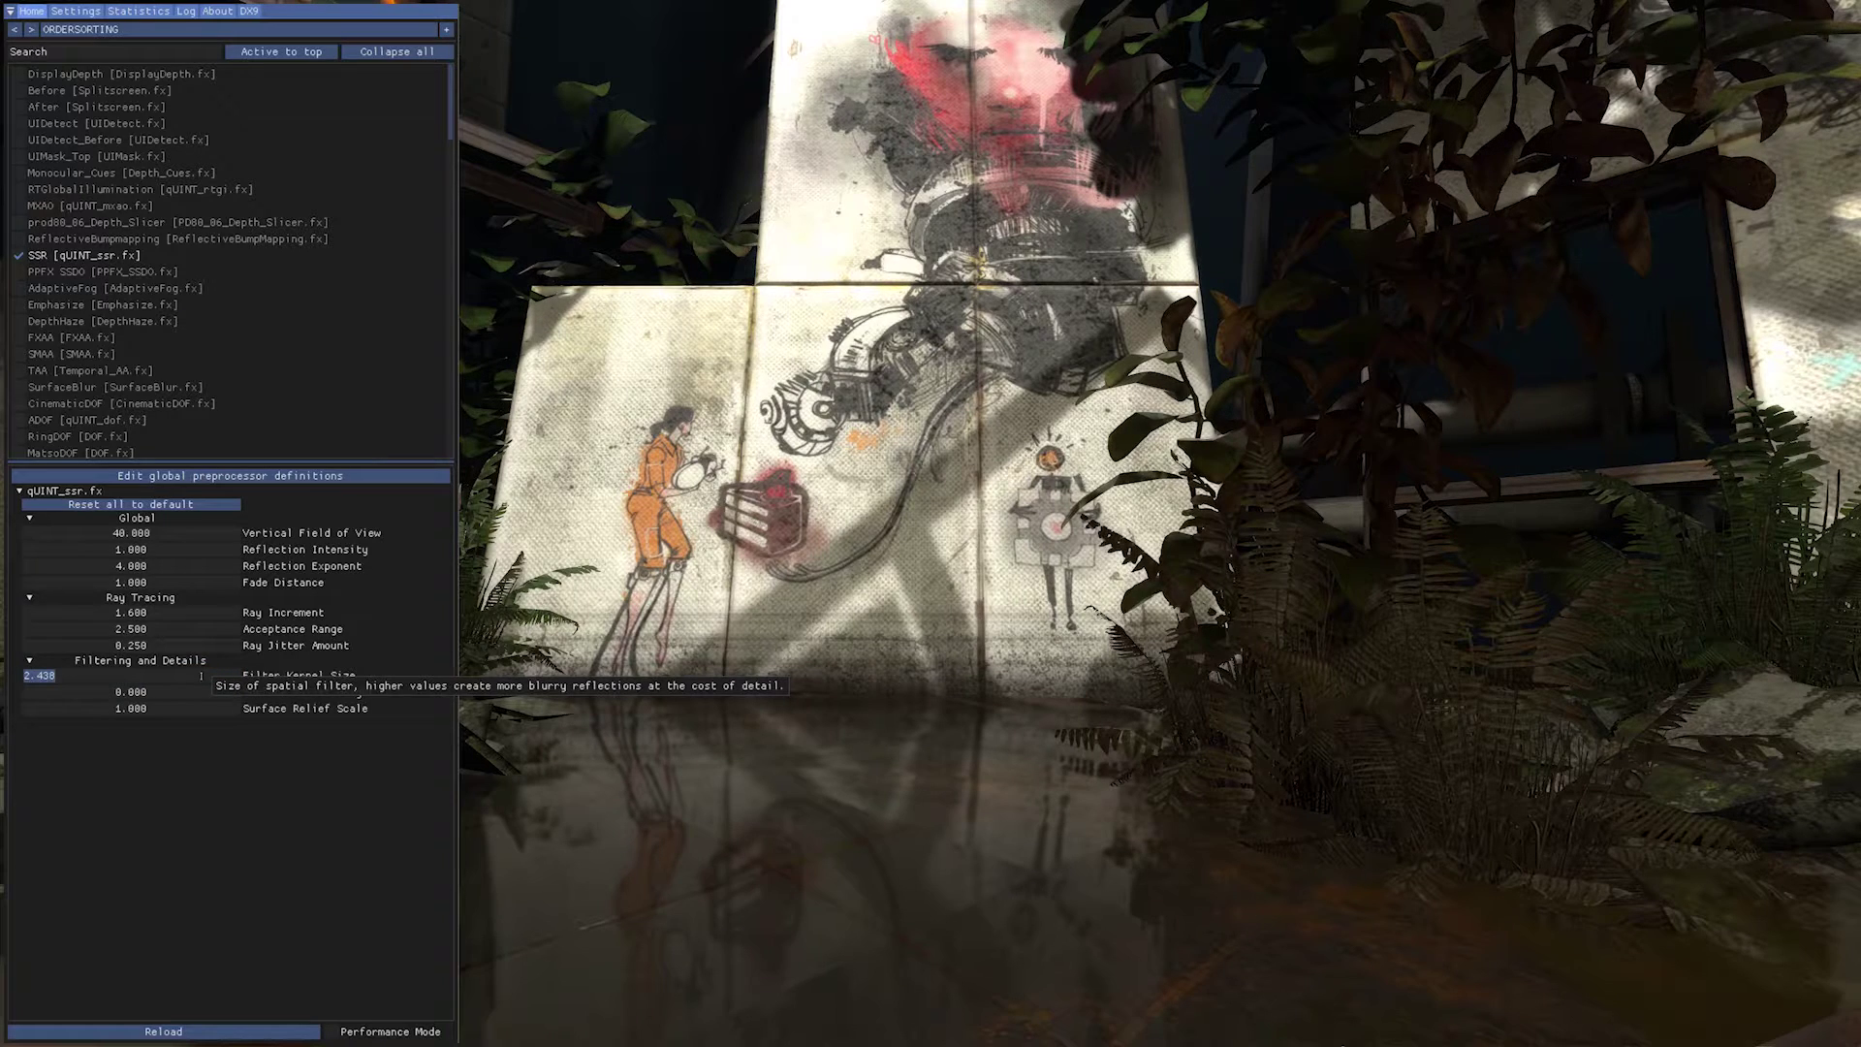
pyautogui.write('0')
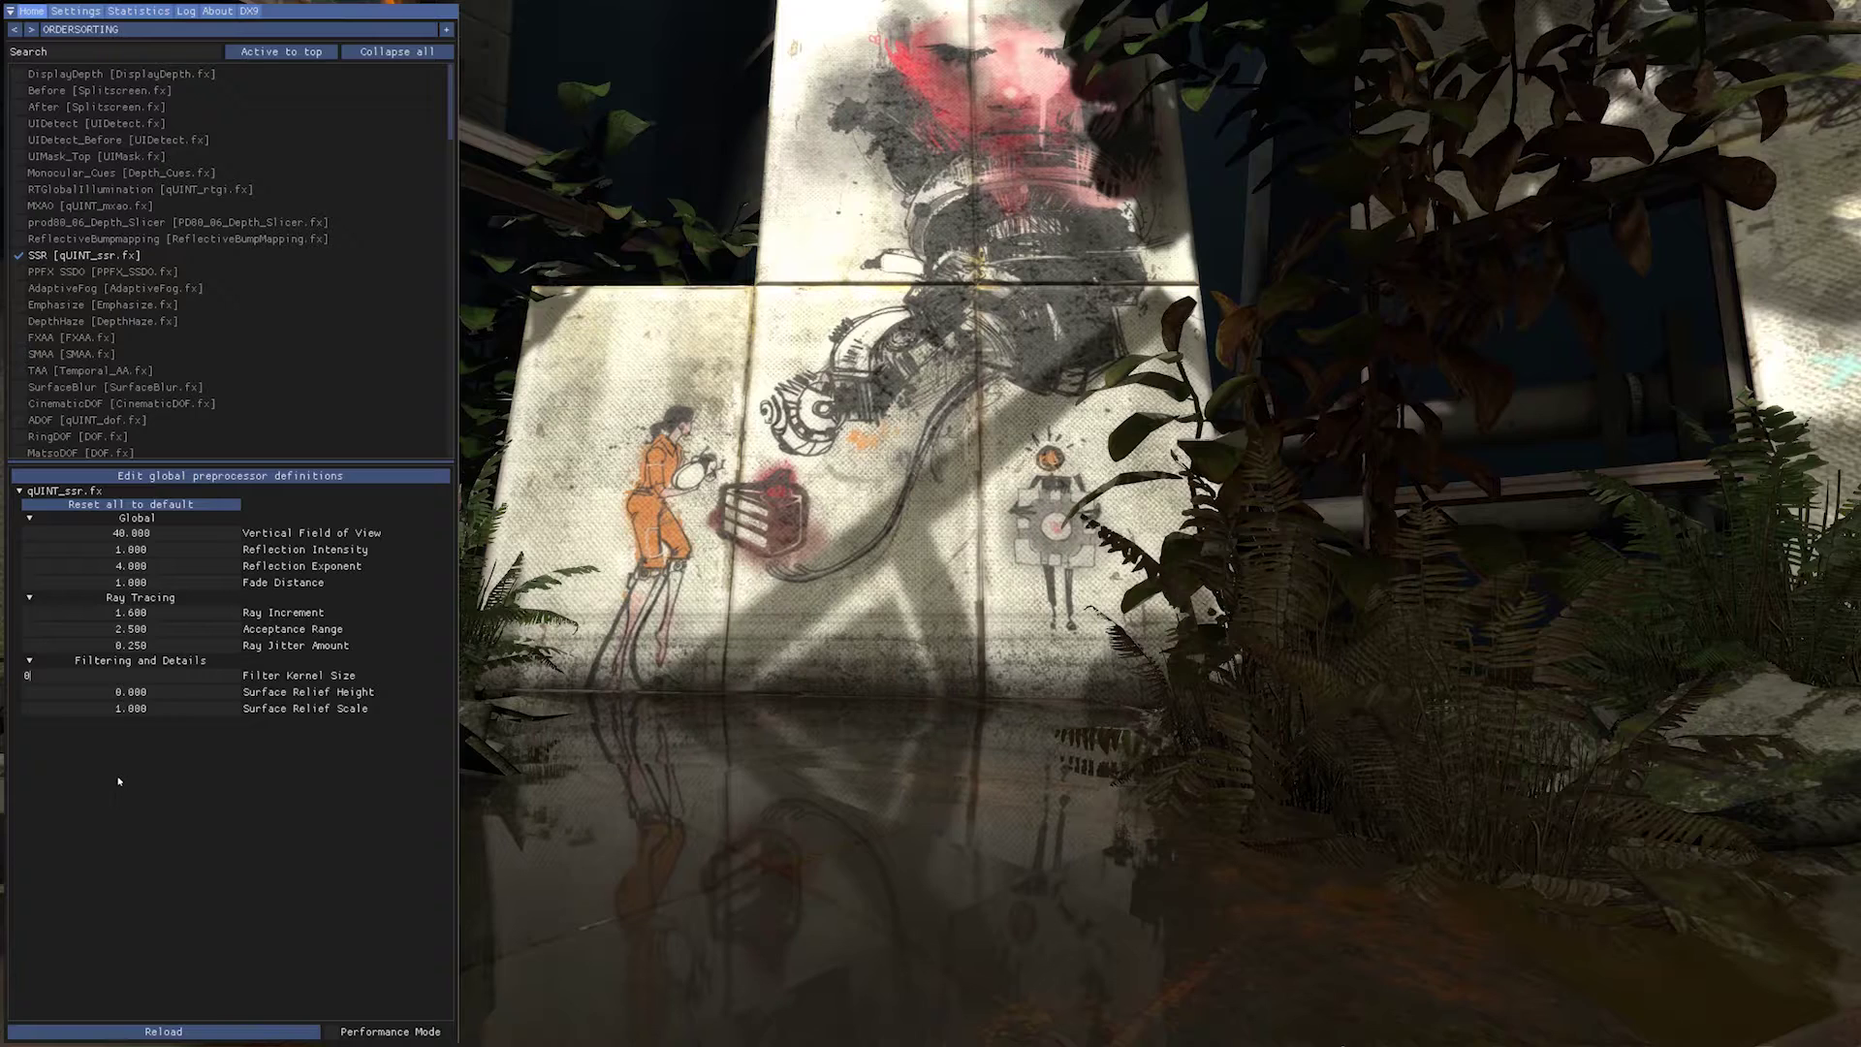
pyautogui.press('Return')
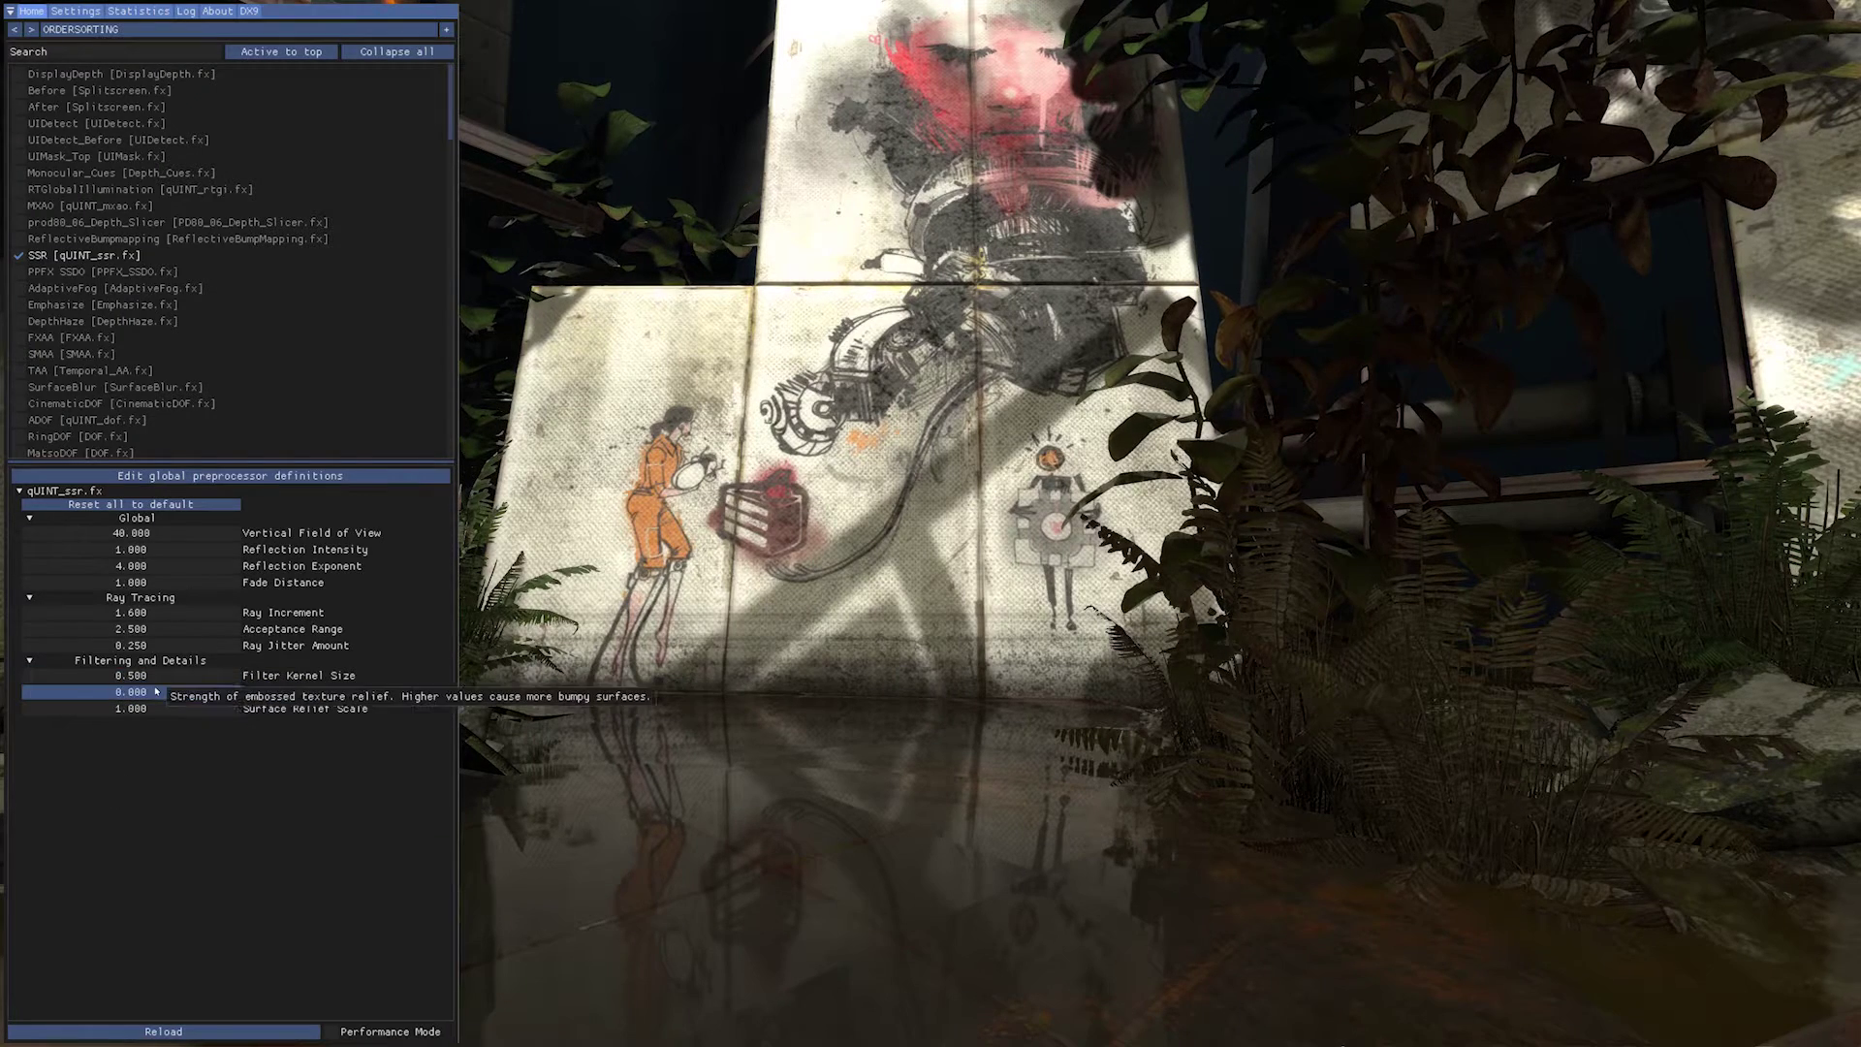
pyautogui.moveTo(155, 676); pyautogui.dragTo(703, 718)
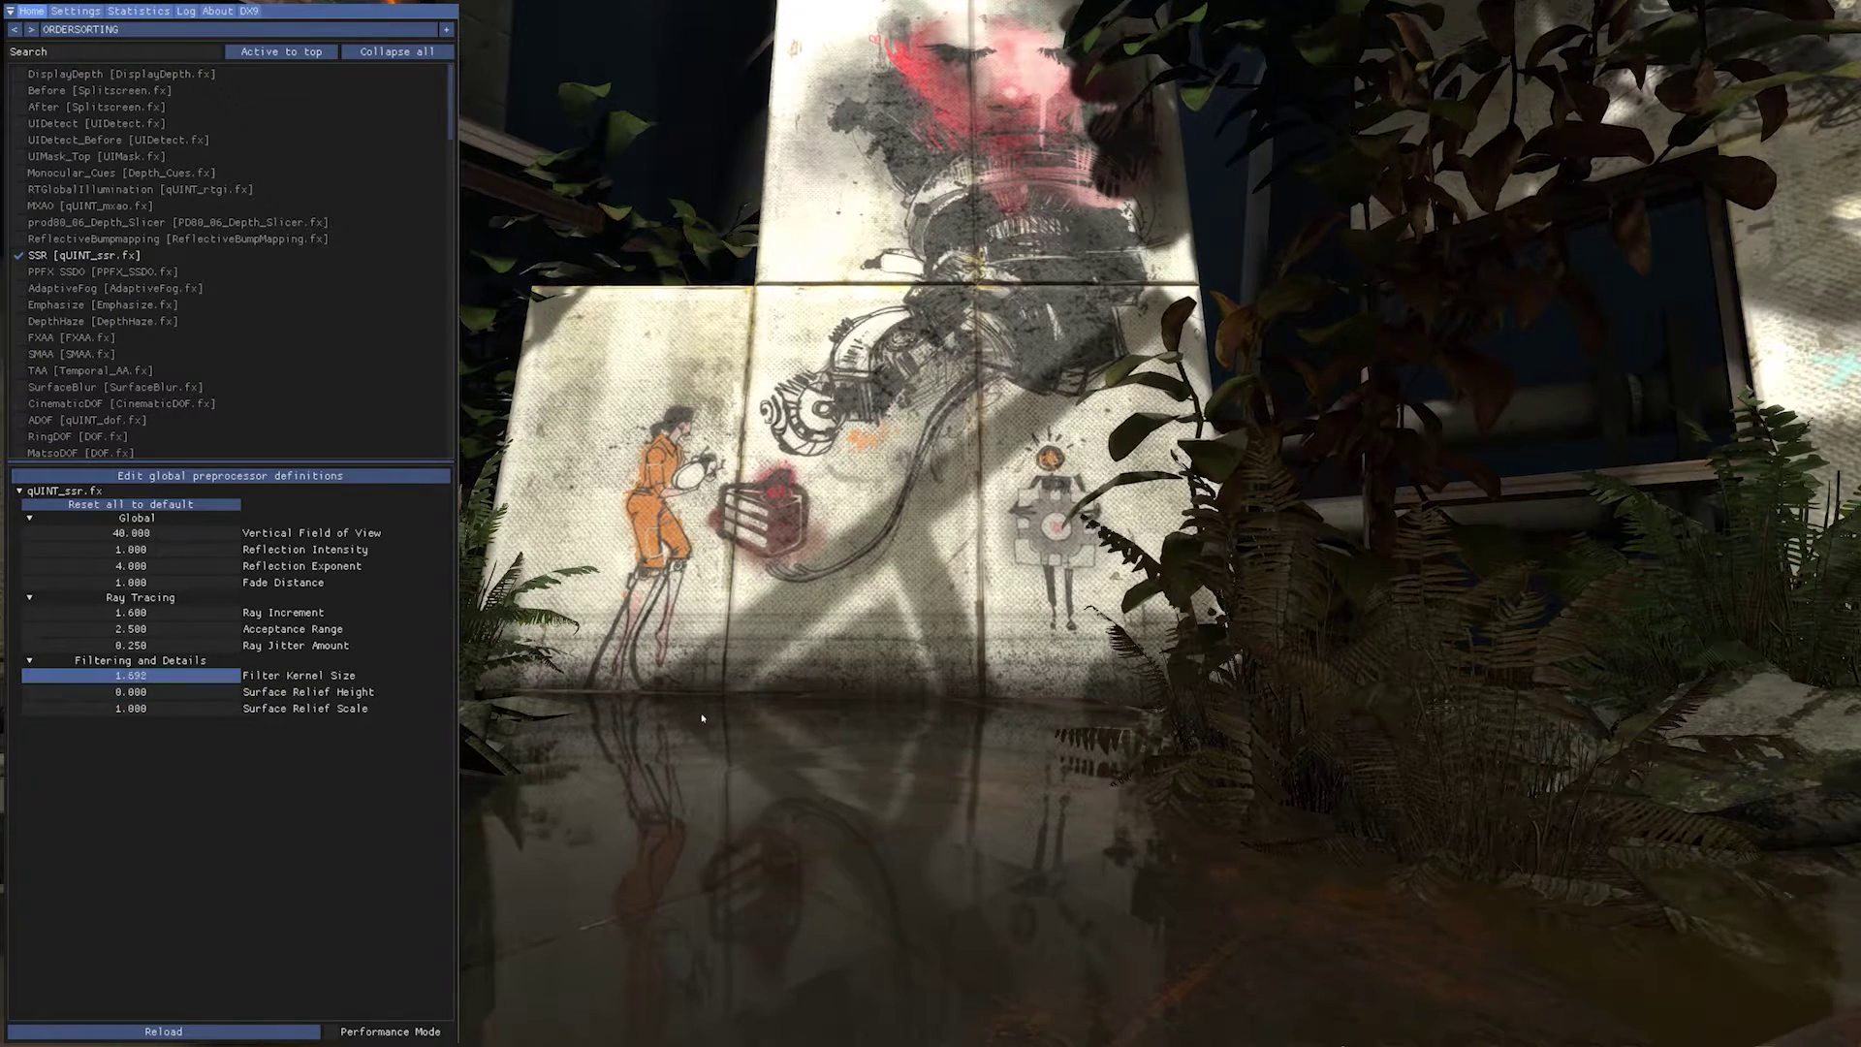
pyautogui.moveTo(997, 716); pyautogui.dragTo(944, 723)
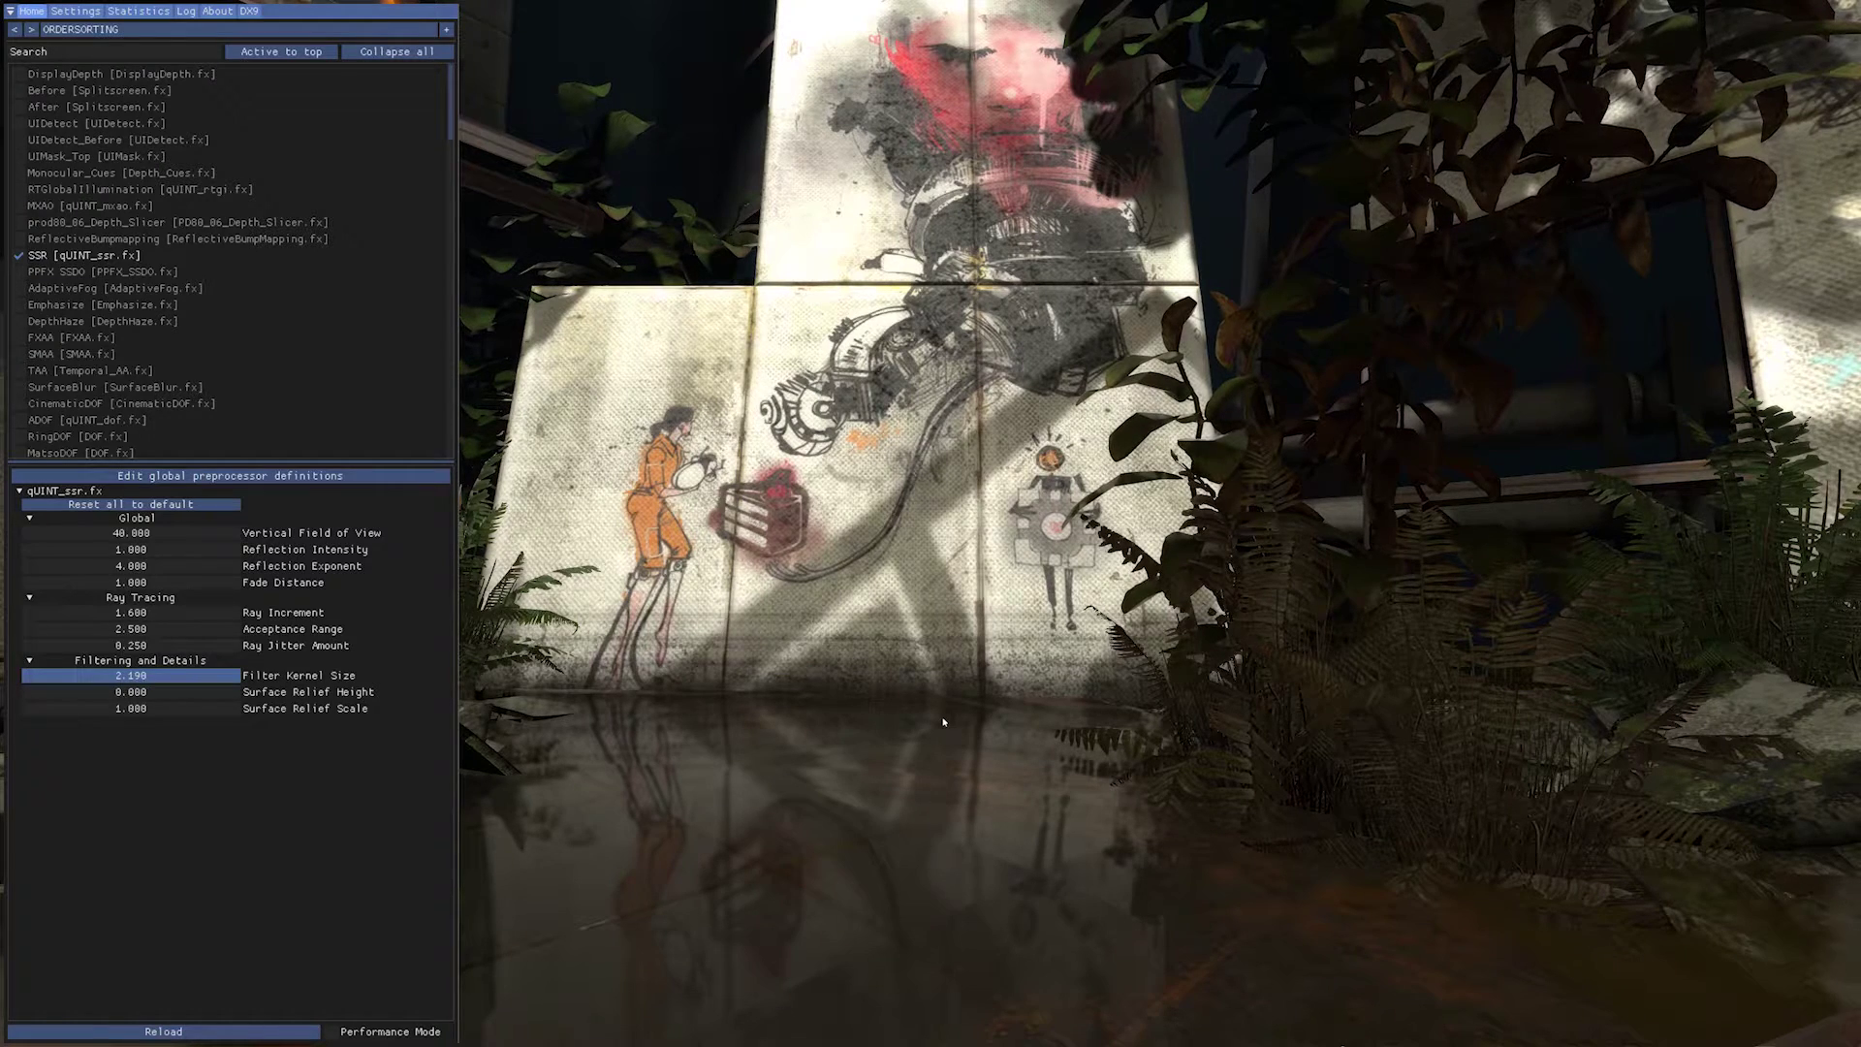
pyautogui.moveTo(827, 744); pyautogui.dragTo(834, 746)
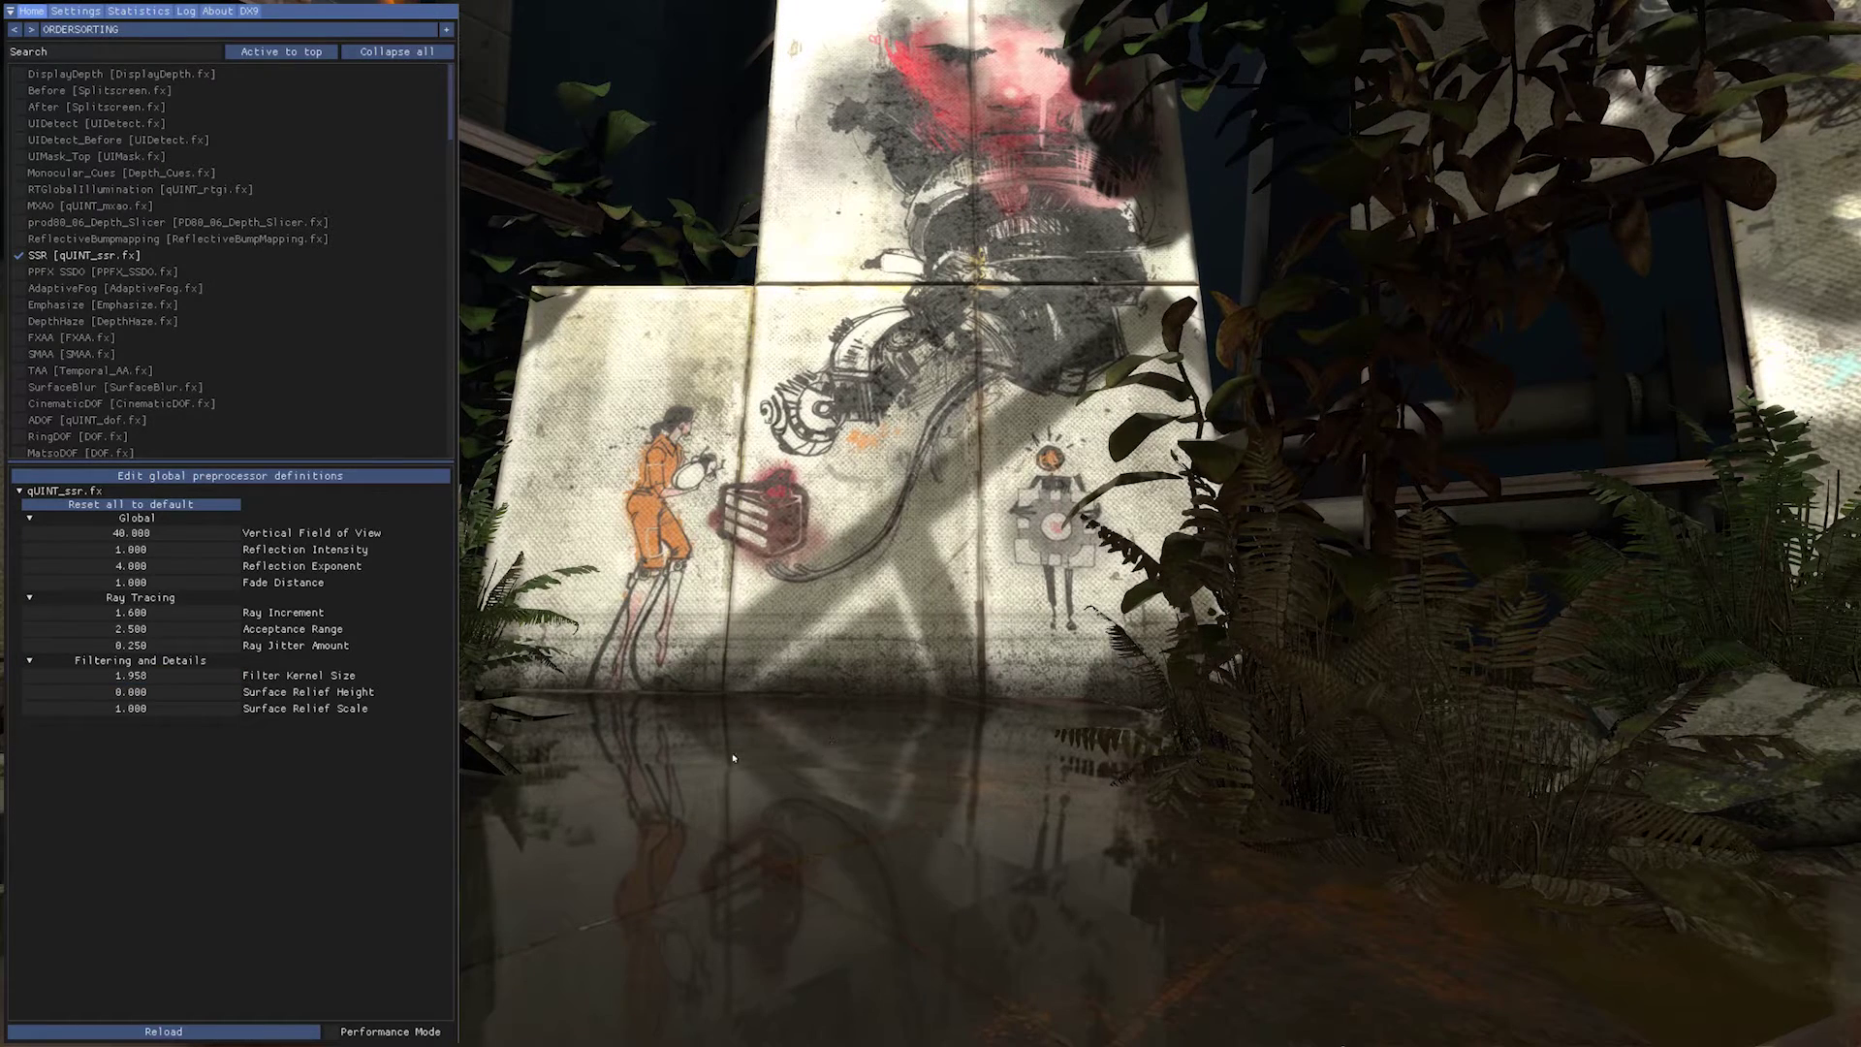